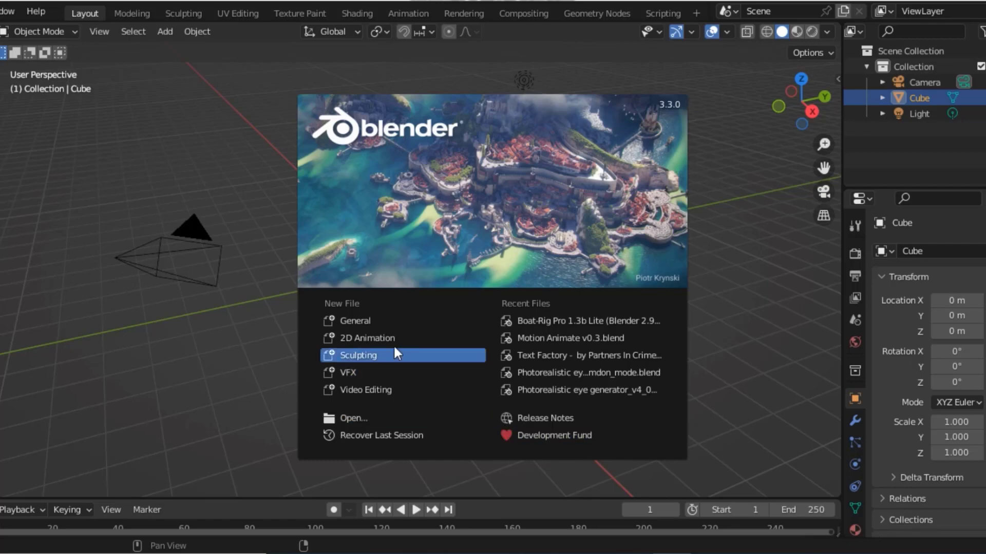
Start a General file and delete the default cube, camera and light.
{"action": "left_click", "coordinate": [378, 323]}
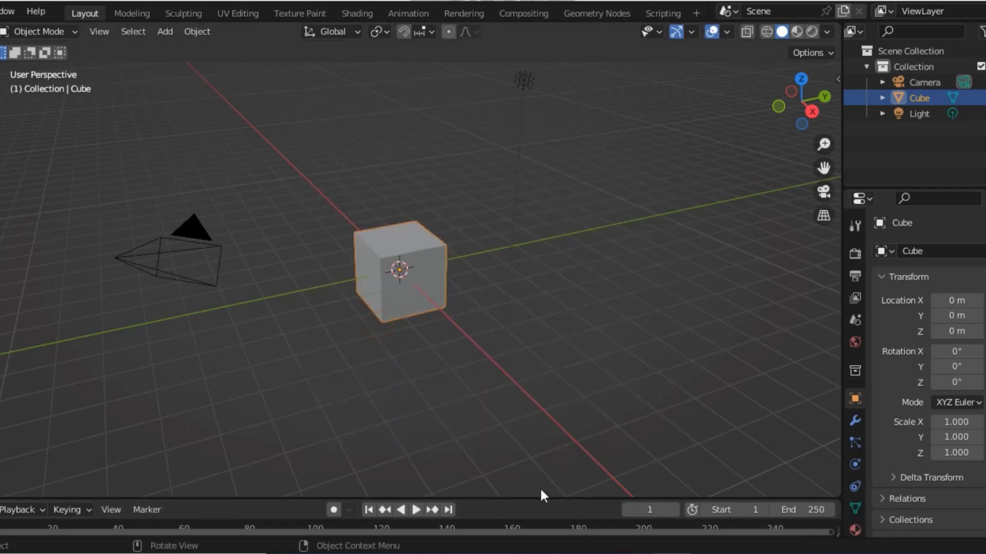
{"action": "key", "text": "a"}
{"action": "key", "text": "Delete"}
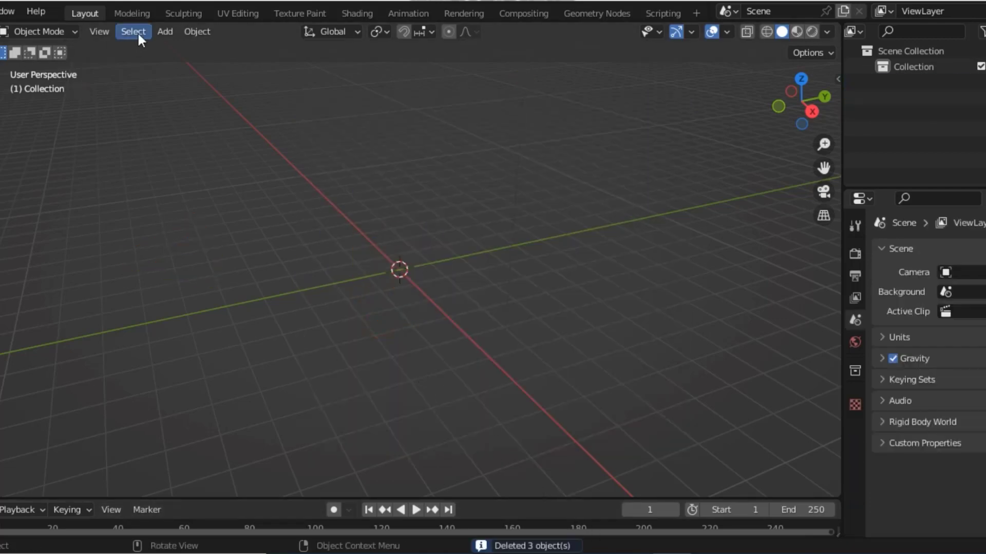
Remove the Texture Paint and UV Editing workspaces.
{"action": "right_click", "coordinate": [299, 15]}
{"action": "left_click", "coordinate": [278, 58]}
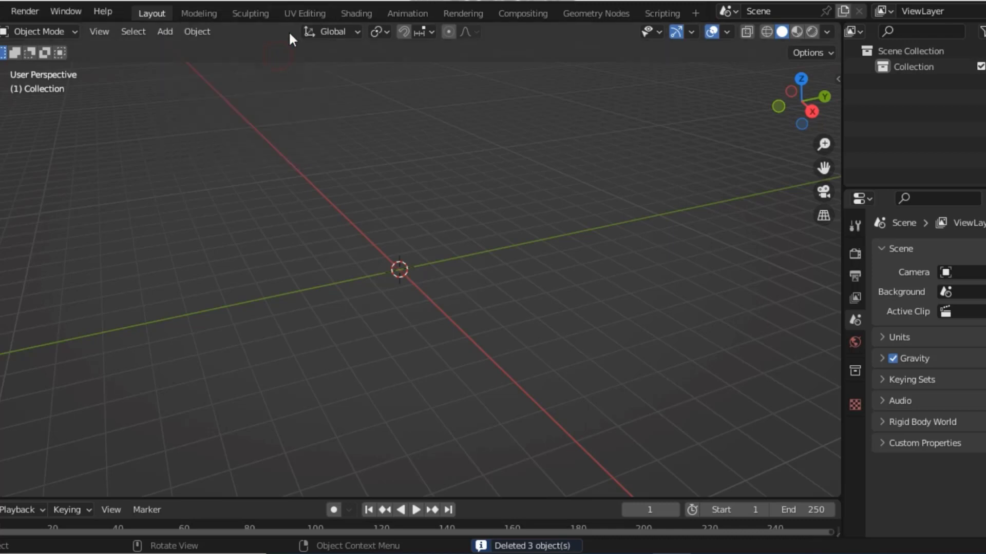
{"action": "right_click", "coordinate": [306, 14]}
{"action": "left_click", "coordinate": [267, 57]}
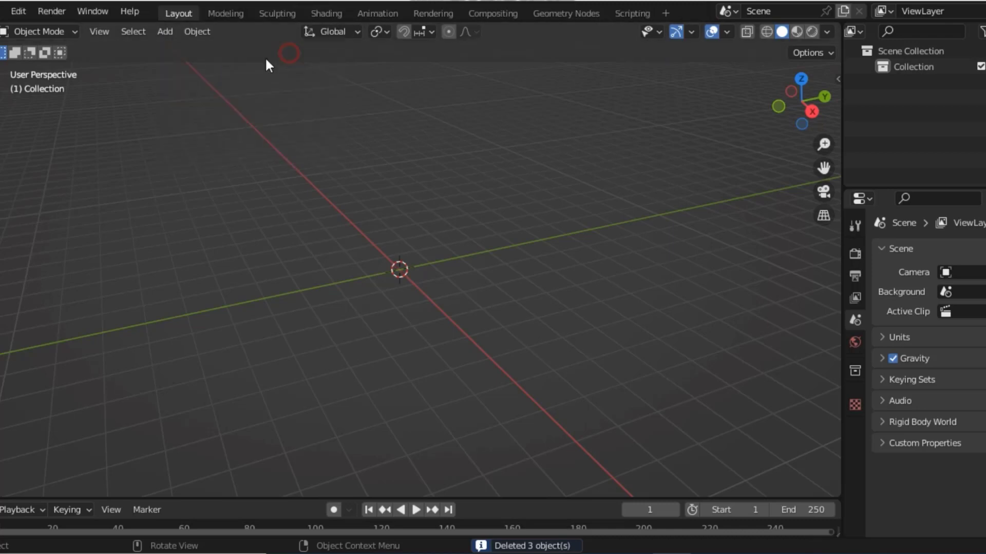
{"action": "left_click", "coordinate": [18, 10]}
Install the add-on archive auto_rig_pro_3.66.18.zip from Preferences > Add-ons.
{"action": "left_click", "coordinate": [70, 234]}
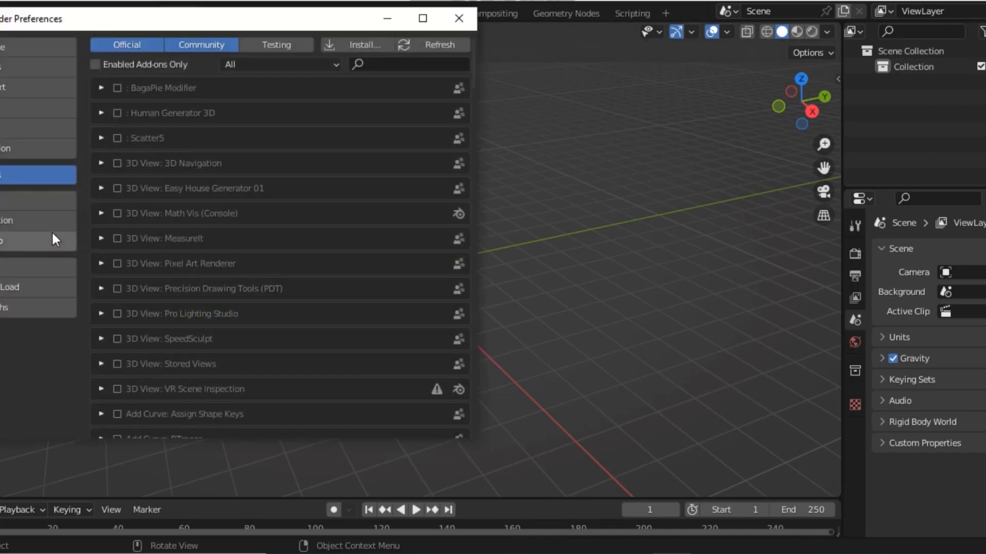
{"action": "left_click", "coordinate": [359, 45]}
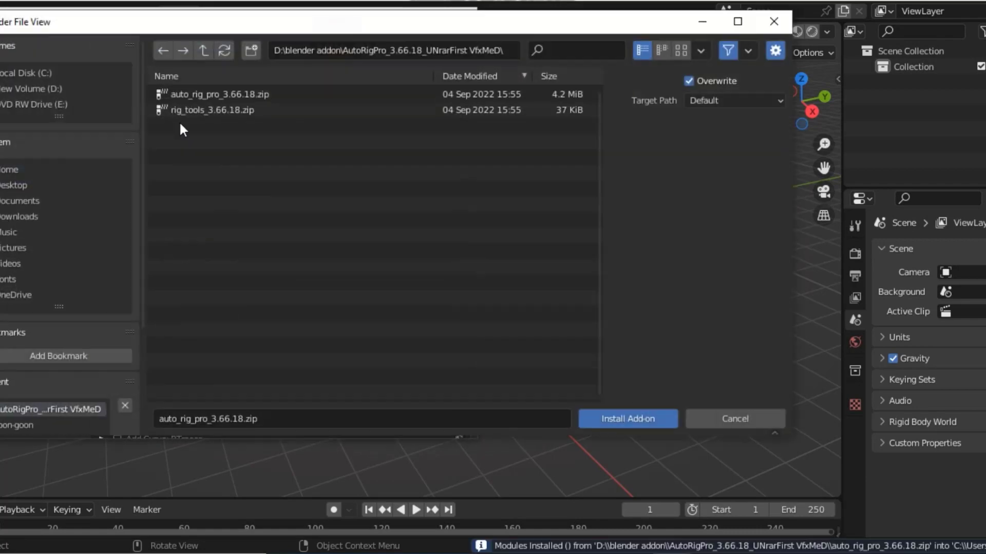
{"action": "left_click", "coordinate": [188, 94]}
{"action": "left_click", "coordinate": [590, 418]}
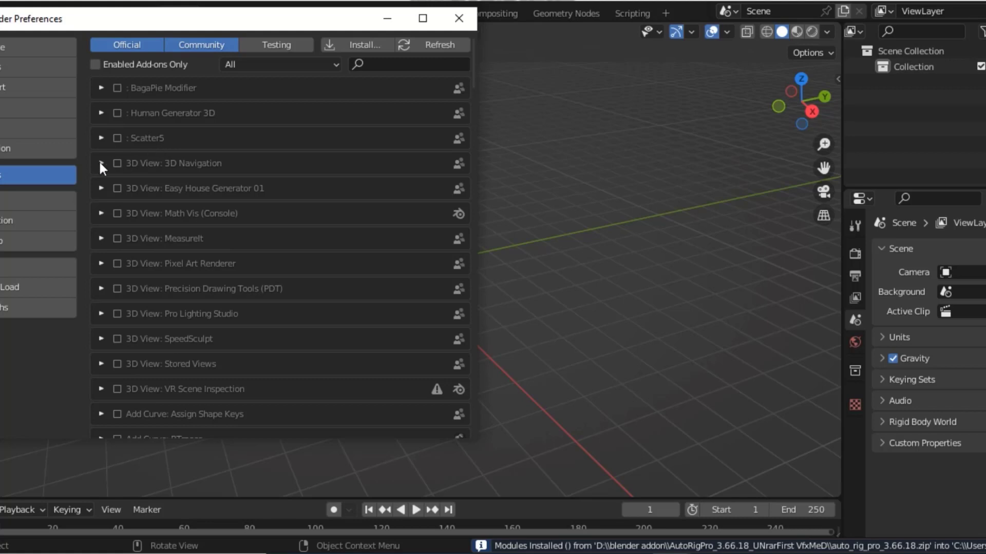
Filter the add-on list by 'aut' and enable Animation: Auto-Rig Pro.
{"action": "left_click", "coordinate": [371, 64]}
{"action": "type", "text": "ai"}
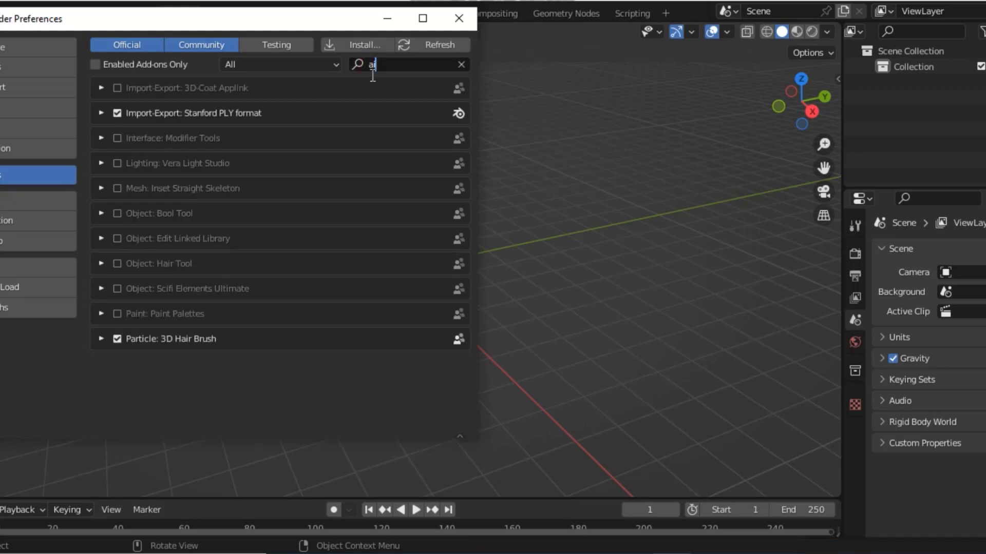
{"action": "key", "text": "BackSpace"}
{"action": "type", "text": "u"}
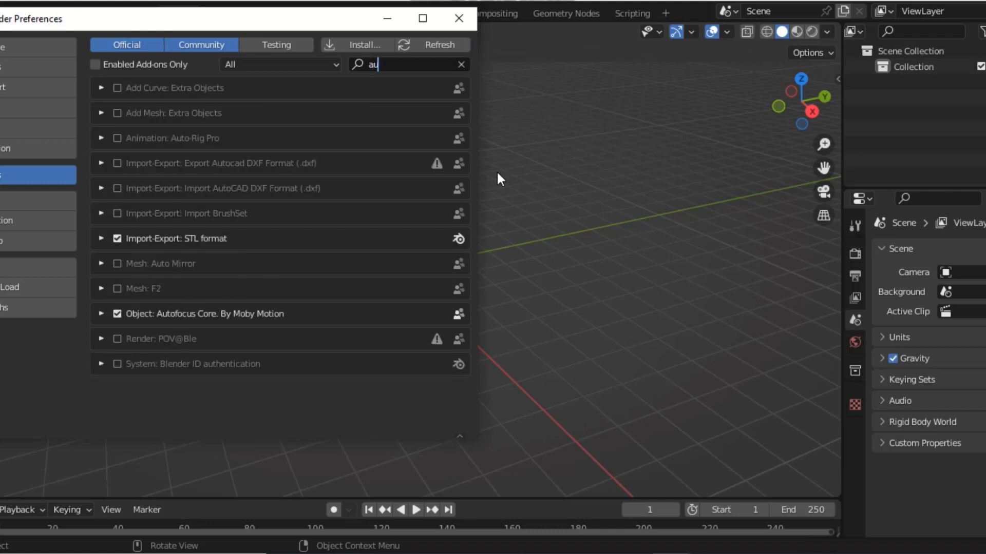
{"action": "type", "text": "t"}
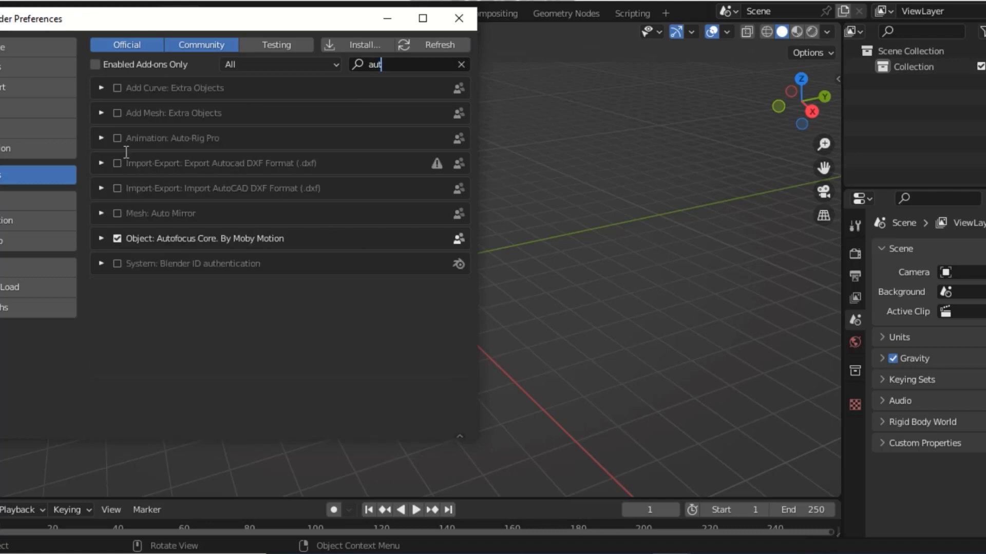
{"action": "left_click", "coordinate": [118, 138]}
{"action": "left_click", "coordinate": [115, 137]}
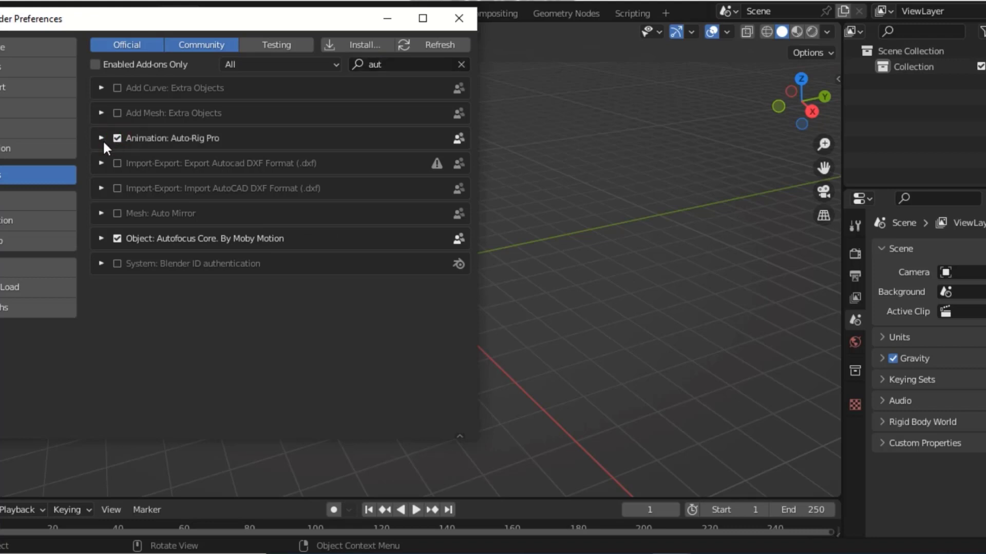
Expand Auto-Rig Pro's settings and enable Debug and Experimental Mode, keeping Tools Tab 'Tool'.
{"action": "left_click", "coordinate": [101, 139]}
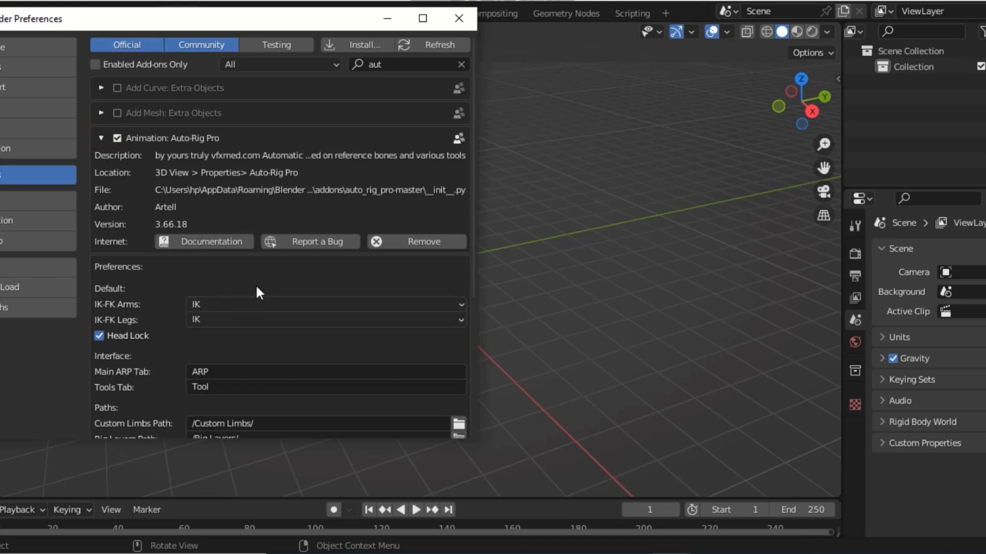
{"action": "scroll", "coordinate": [256, 284], "scroll_direction": "down", "scroll_amount": 3}
{"action": "scroll", "coordinate": [258, 283], "scroll_direction": "down", "scroll_amount": 2}
{"action": "scroll", "coordinate": [258, 284], "scroll_direction": "down", "scroll_amount": 2}
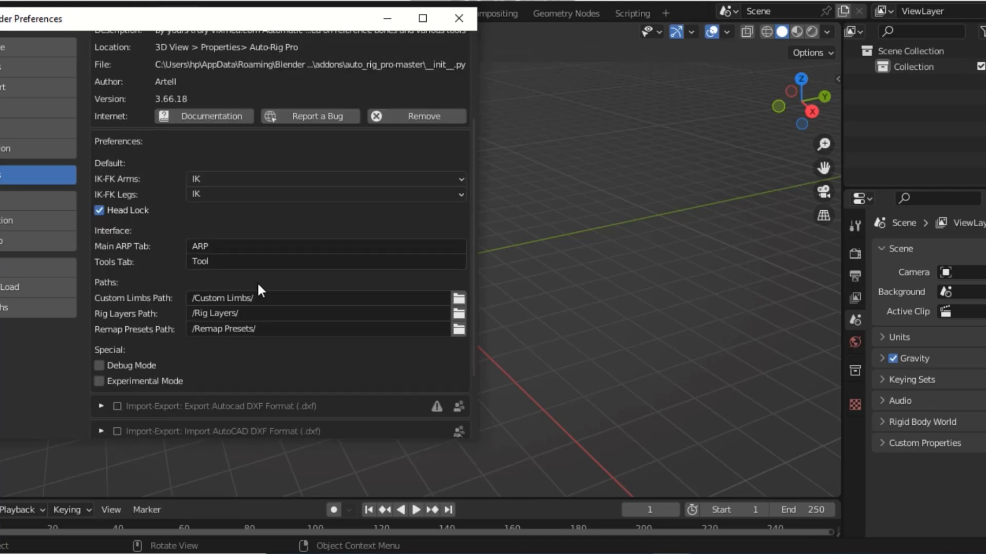
{"action": "scroll", "coordinate": [258, 284], "scroll_direction": "down", "scroll_amount": 1}
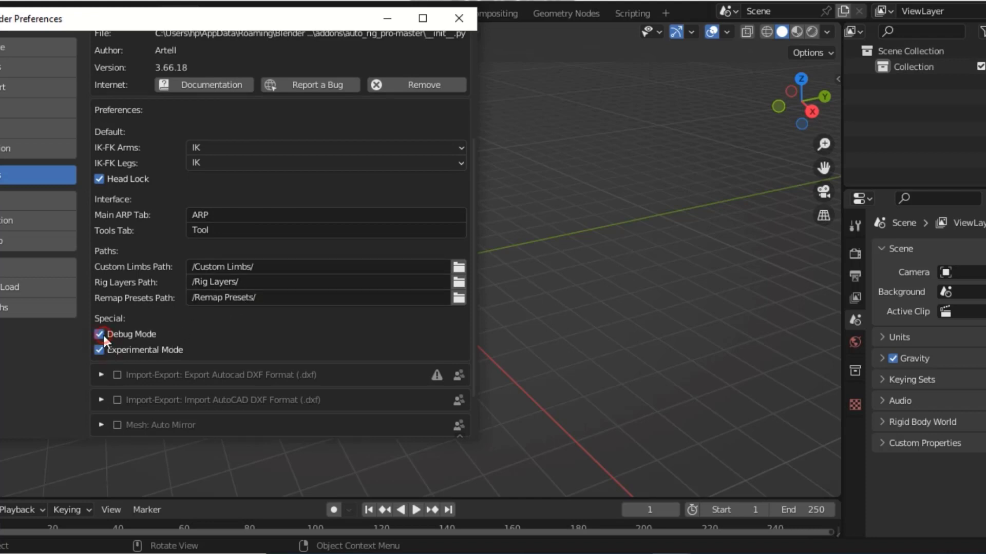
{"action": "scroll", "coordinate": [247, 323], "scroll_direction": "up", "scroll_amount": 2}
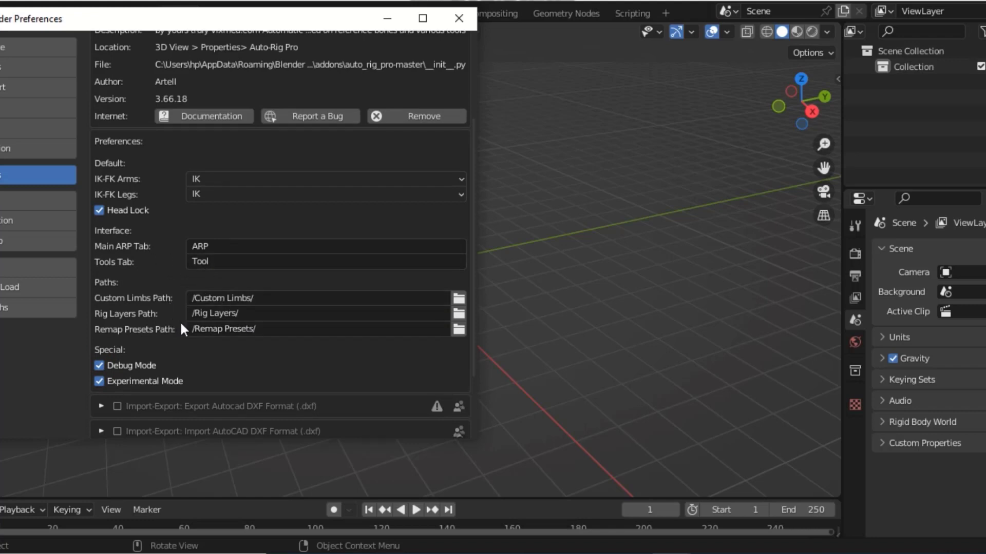
{"action": "scroll", "coordinate": [199, 270], "scroll_direction": "up", "scroll_amount": 2}
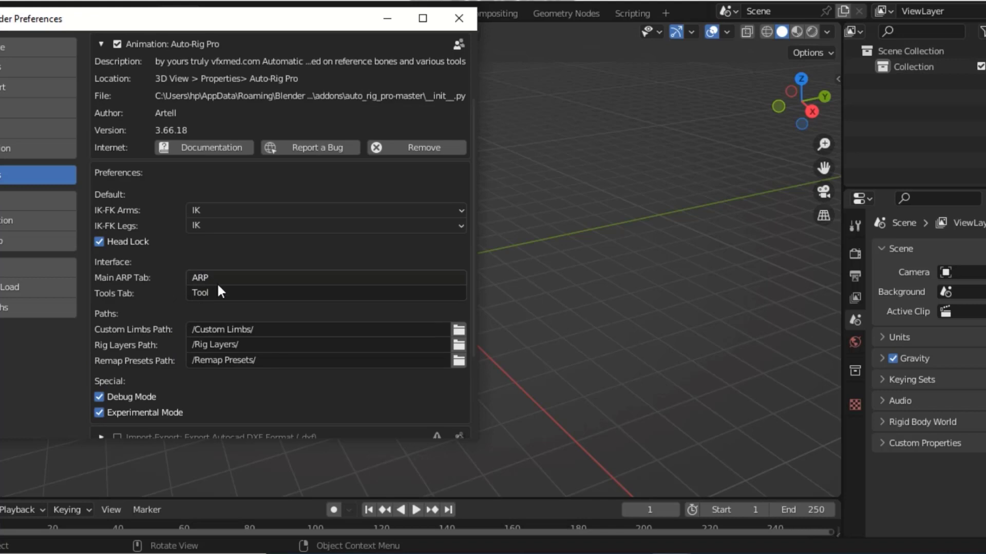
{"action": "left_click", "coordinate": [232, 294]}
{"action": "left_click", "coordinate": [161, 313]}
Save the preferences from Save & Load and close the Preferences window.
{"action": "left_click", "coordinate": [30, 289]}
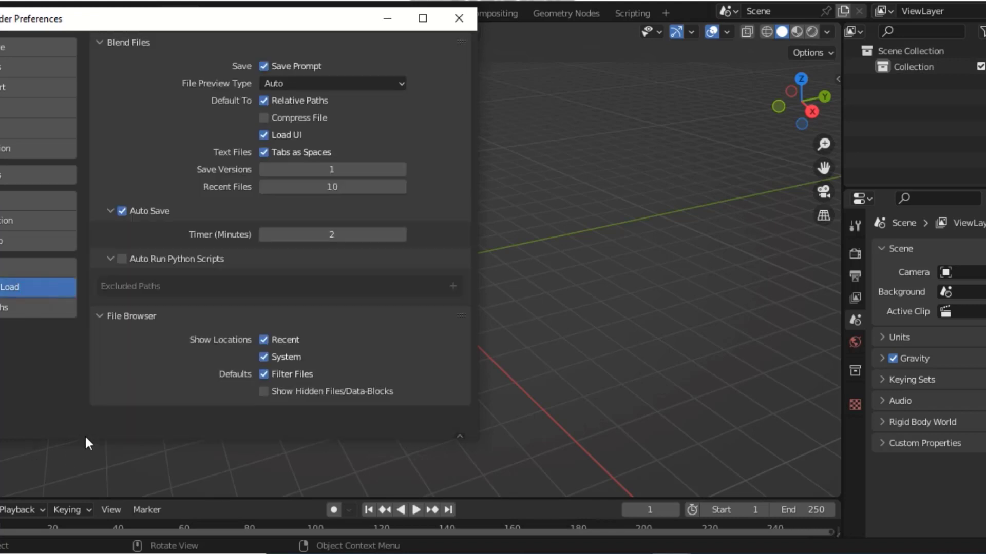
{"action": "left_click_drag", "start_coordinate": [460, 434], "coordinate": [441, 437]}
{"action": "left_click", "coordinate": [56, 428]}
{"action": "left_click", "coordinate": [84, 388]}
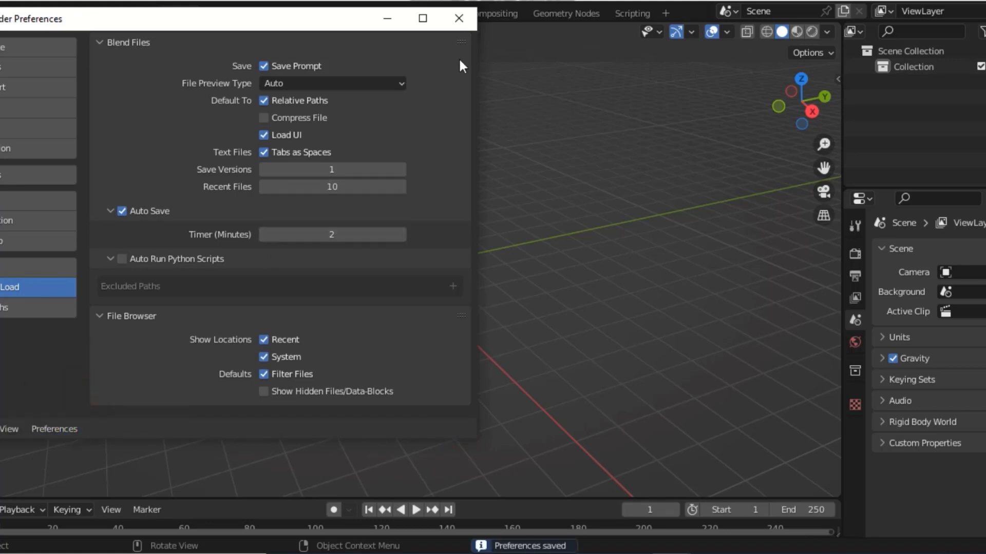
{"action": "left_click", "coordinate": [459, 18]}
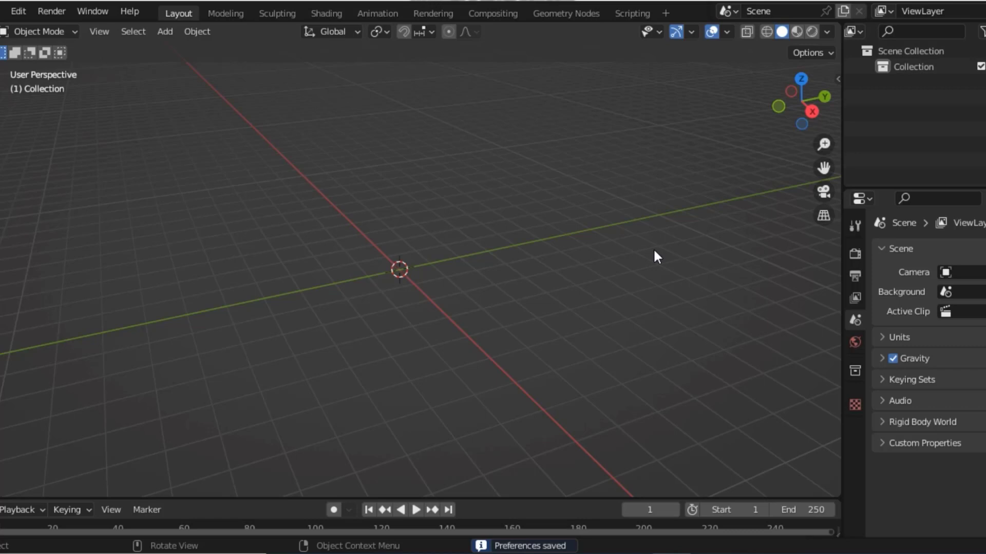
Import D:\toon-goon\toon-goon.fbx as an FBX, adding its armature and character mesh.
{"action": "left_click", "coordinate": [19, 12]}
{"action": "left_click", "coordinate": [15, 13]}
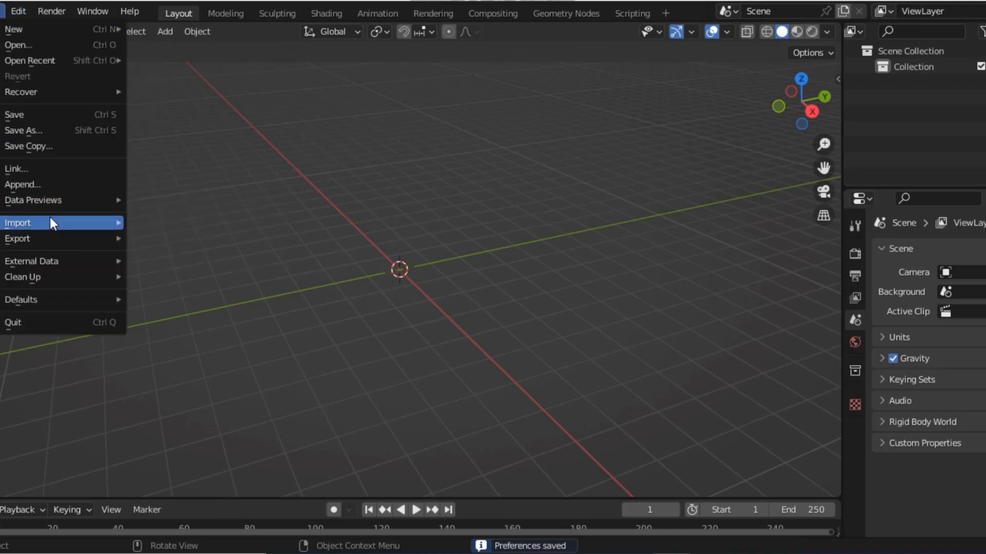
{"action": "mouse_move", "coordinate": [61, 223]}
{"action": "left_click", "coordinate": [211, 379]}
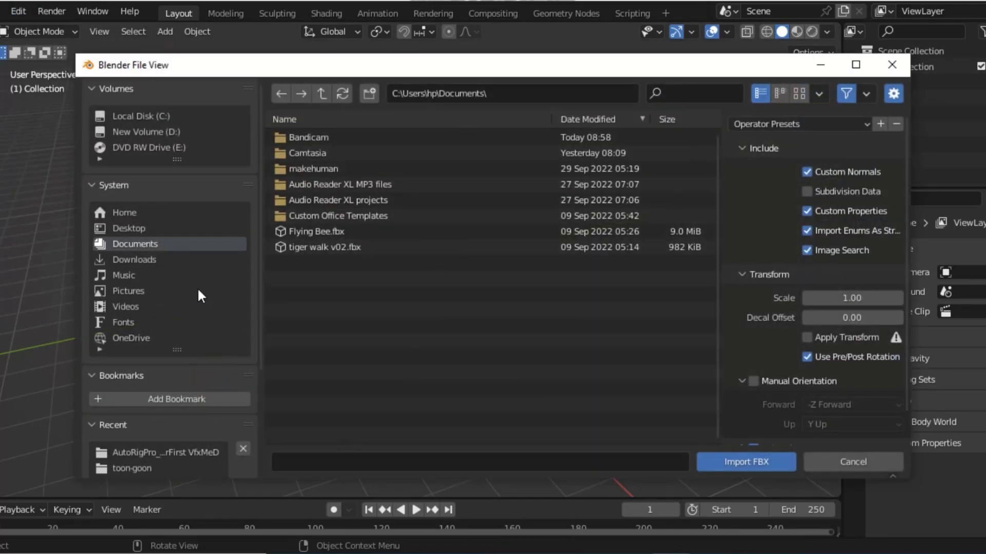
{"action": "left_click", "coordinate": [169, 132]}
{"action": "left_click", "coordinate": [294, 137]}
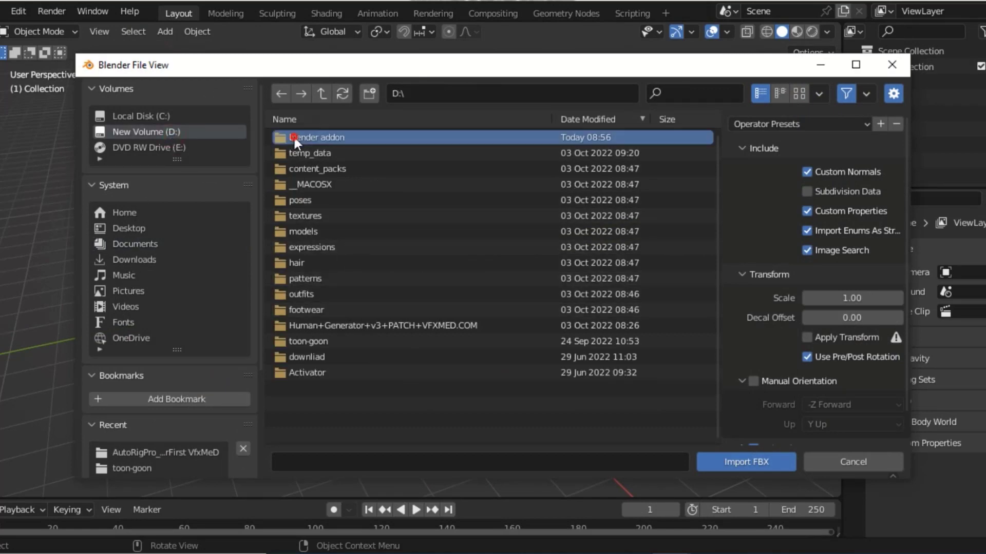
{"action": "double_click", "coordinate": [293, 137]}
{"action": "left_click", "coordinate": [322, 93]}
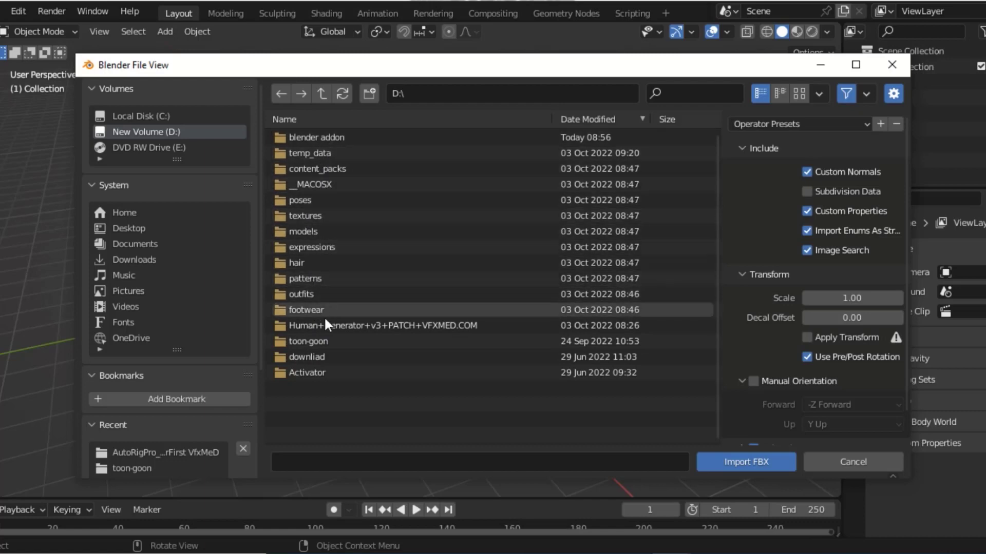
{"action": "double_click", "coordinate": [321, 342]}
{"action": "left_click", "coordinate": [337, 200]}
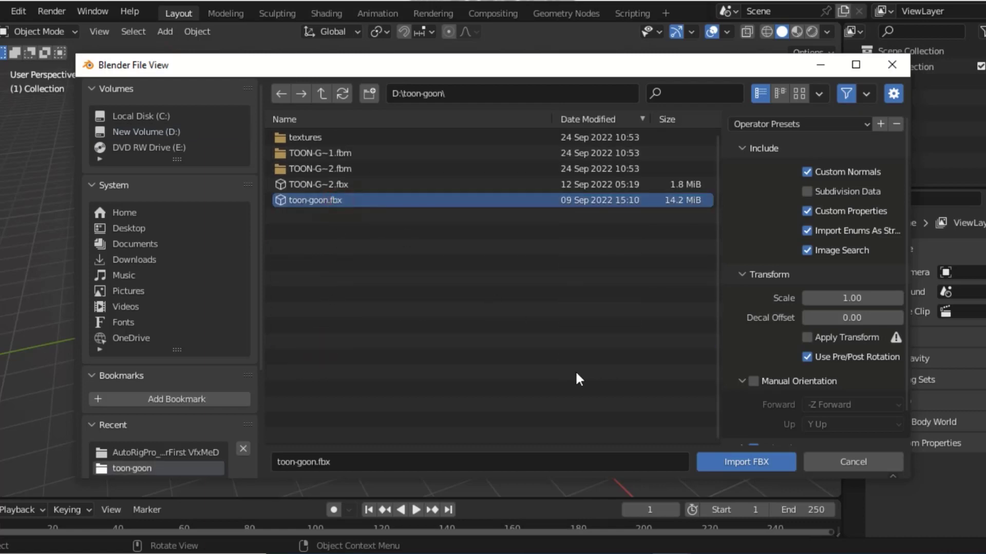
{"action": "left_click", "coordinate": [743, 466]}
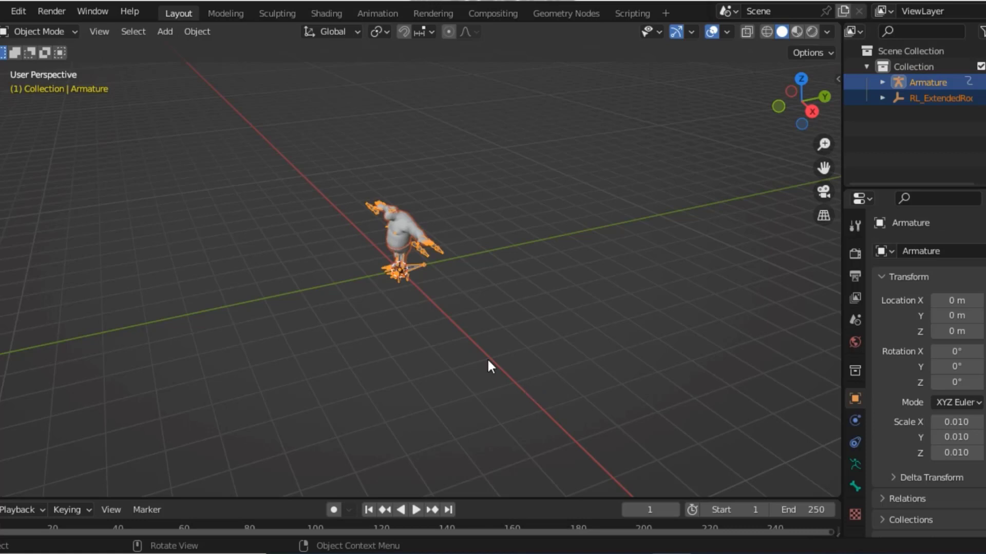
In front view, select the imported armature and put it in Edit Mode.
{"action": "left_click", "coordinate": [778, 106]}
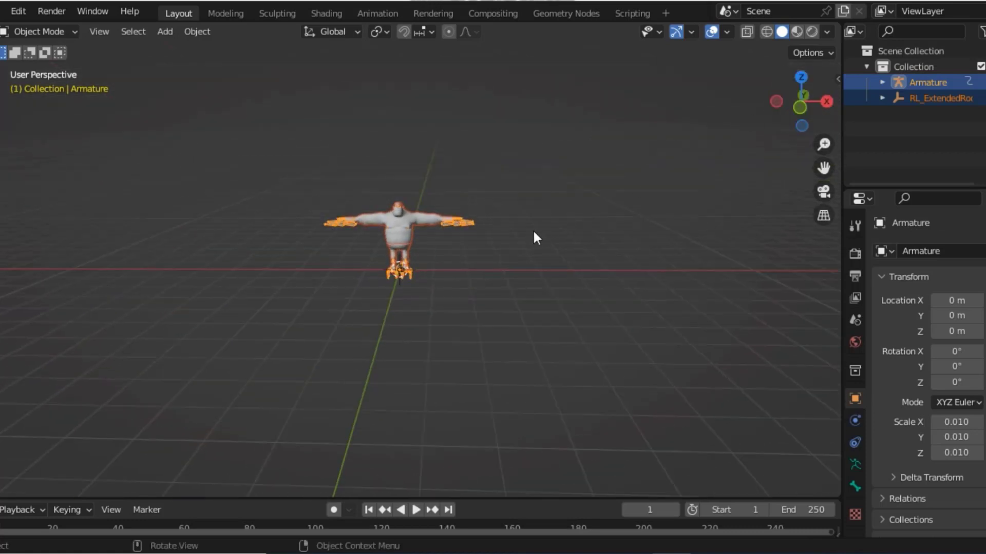
{"action": "scroll", "coordinate": [535, 230], "scroll_direction": "up", "scroll_amount": 5}
{"action": "scroll", "coordinate": [545, 238], "scroll_direction": "up", "scroll_amount": 3}
{"action": "left_click", "coordinate": [551, 236]}
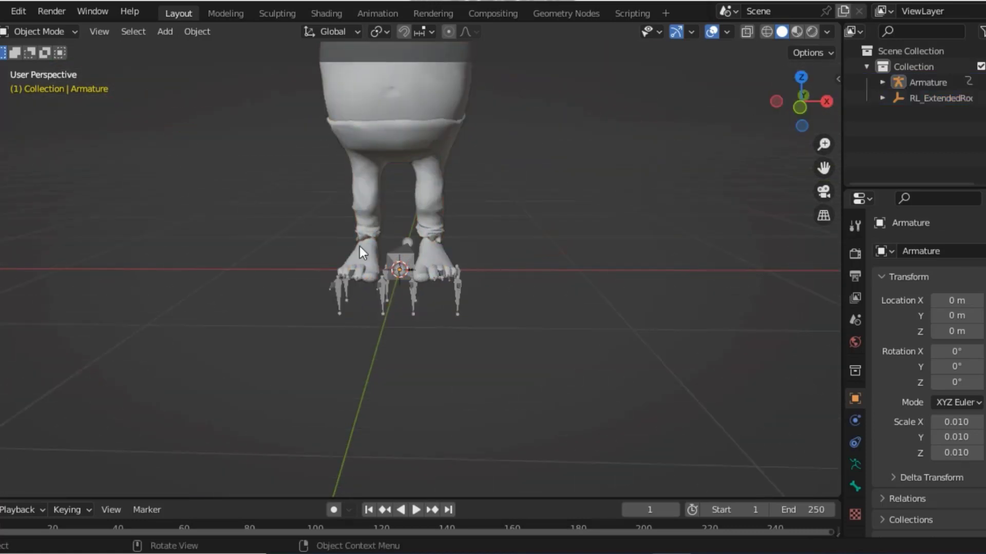
{"action": "left_click", "coordinate": [406, 277]}
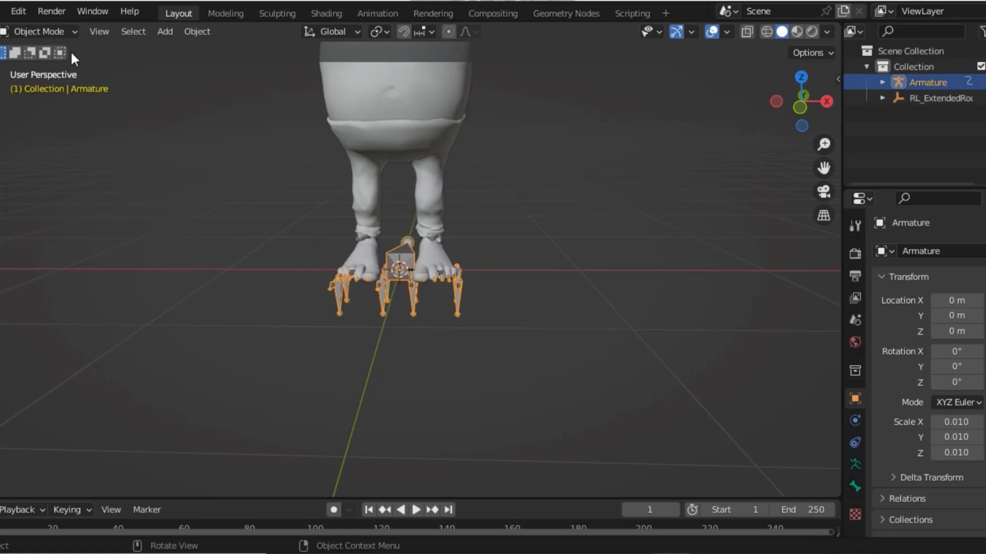
{"action": "left_click", "coordinate": [42, 32]}
{"action": "left_click", "coordinate": [45, 60]}
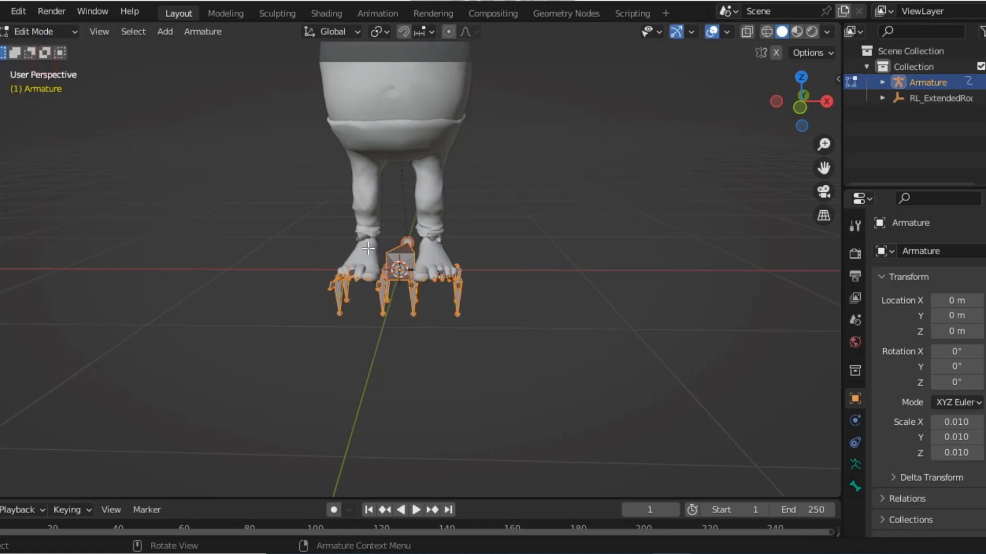
{"action": "left_click", "coordinate": [67, 35]}
{"action": "left_click", "coordinate": [65, 66]}
With X-ray on, separate the bones, move them aside, delete them, then return to Solid shading.
{"action": "key", "text": "shift+z"}
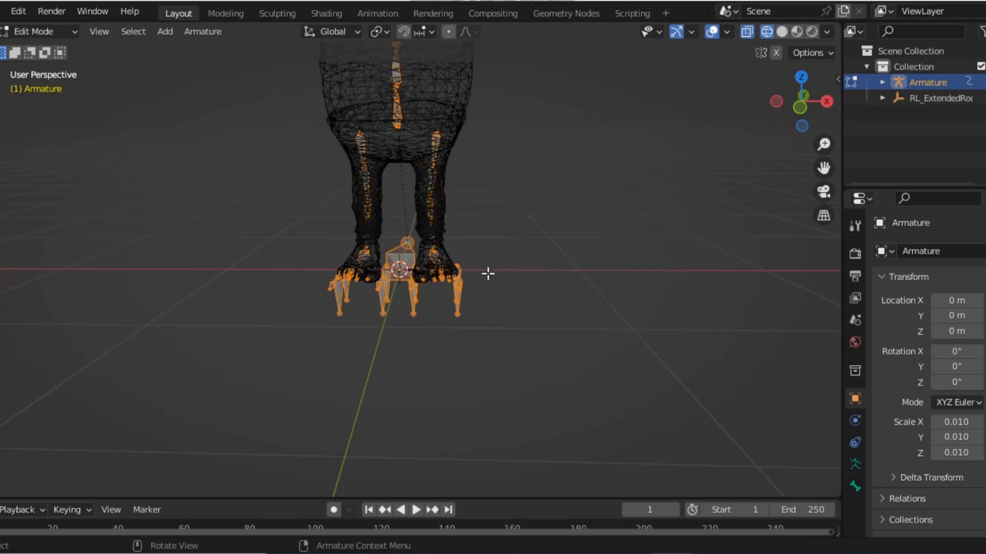
{"action": "right_click", "coordinate": [402, 276]}
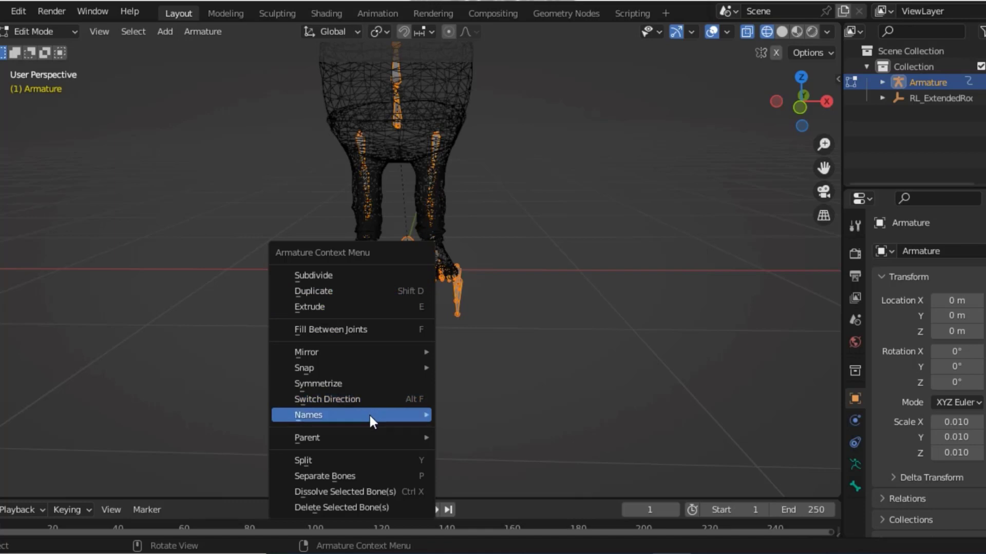
{"action": "left_click", "coordinate": [378, 481]}
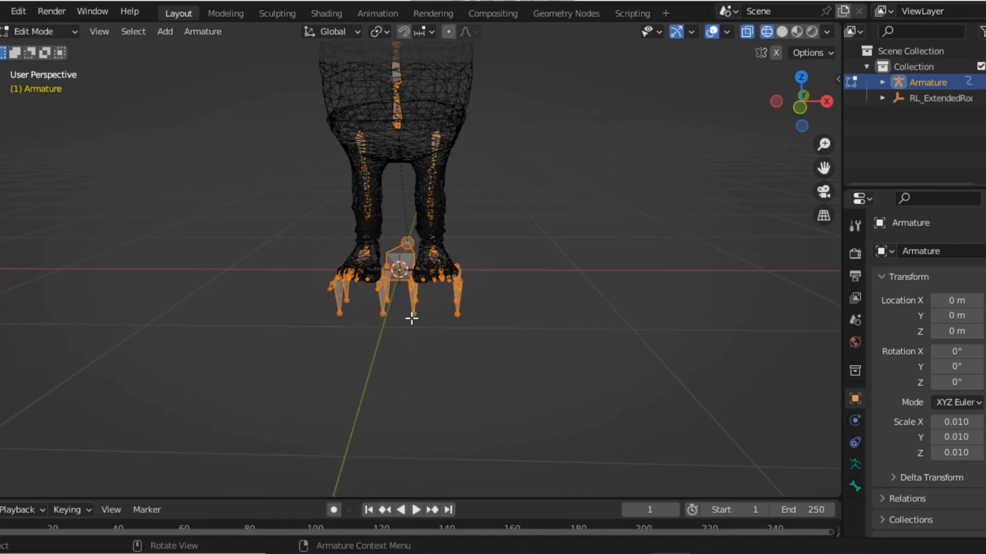
{"action": "key", "text": "g"}
{"action": "left_click", "coordinate": [614, 425]}
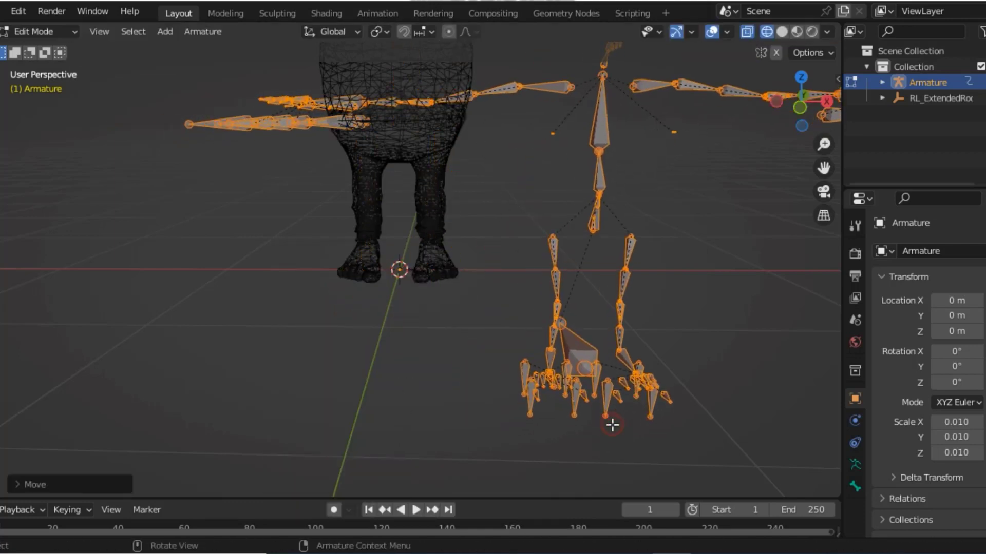
{"action": "key", "text": "x"}
{"action": "left_click", "coordinate": [585, 363]}
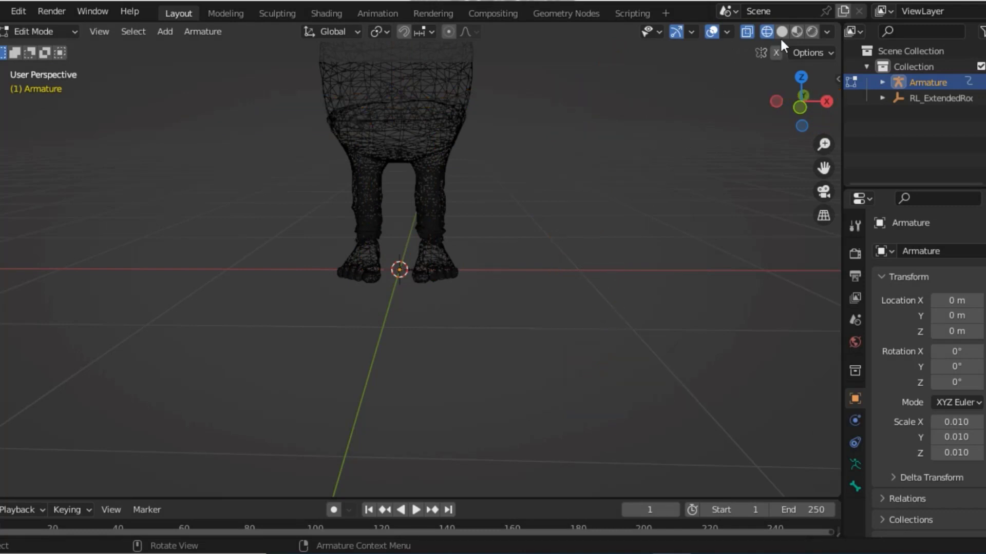
{"action": "left_click", "coordinate": [782, 32]}
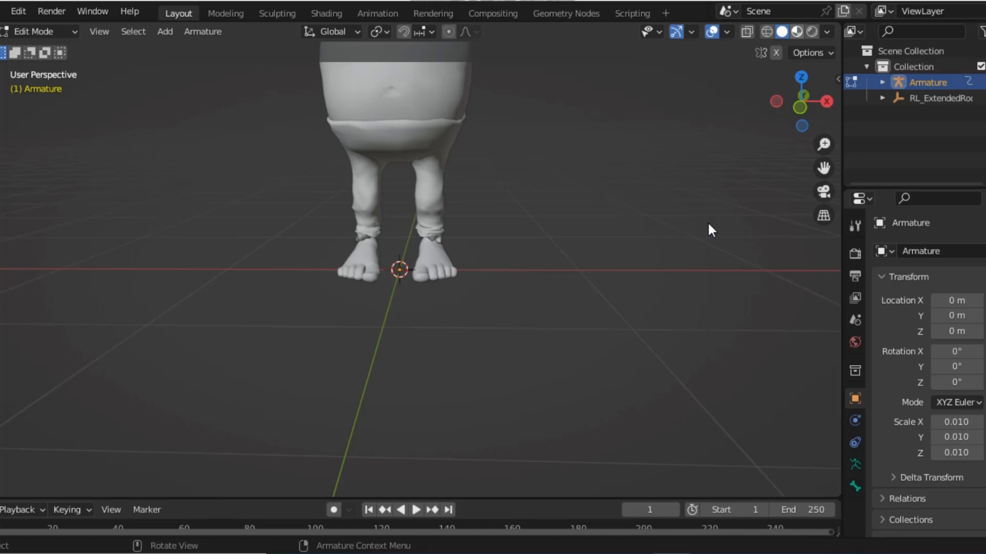
Show the whole Hulk in Material Preview and open the ARP sidebar panel.
{"action": "key", "text": "z"}
{"action": "key", "text": "2"}
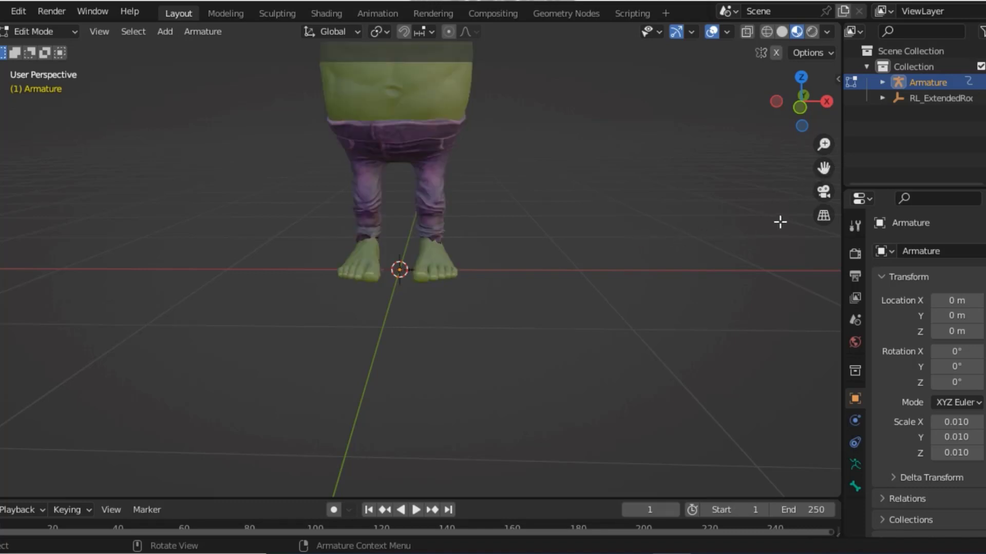
{"action": "left_click_drag", "start_coordinate": [823, 168], "coordinate": [724, 172]}
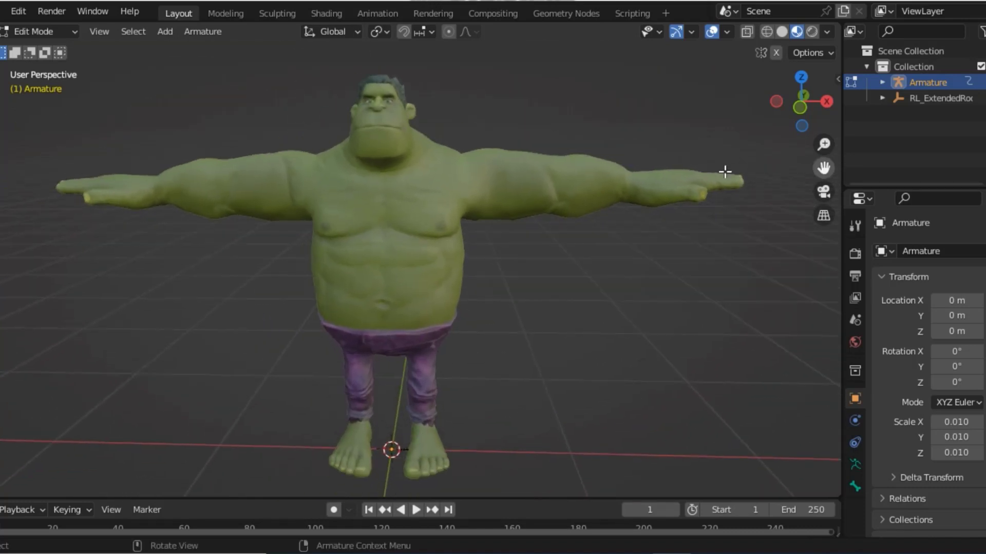
{"action": "scroll", "coordinate": [719, 172], "scroll_direction": "down", "scroll_amount": 2}
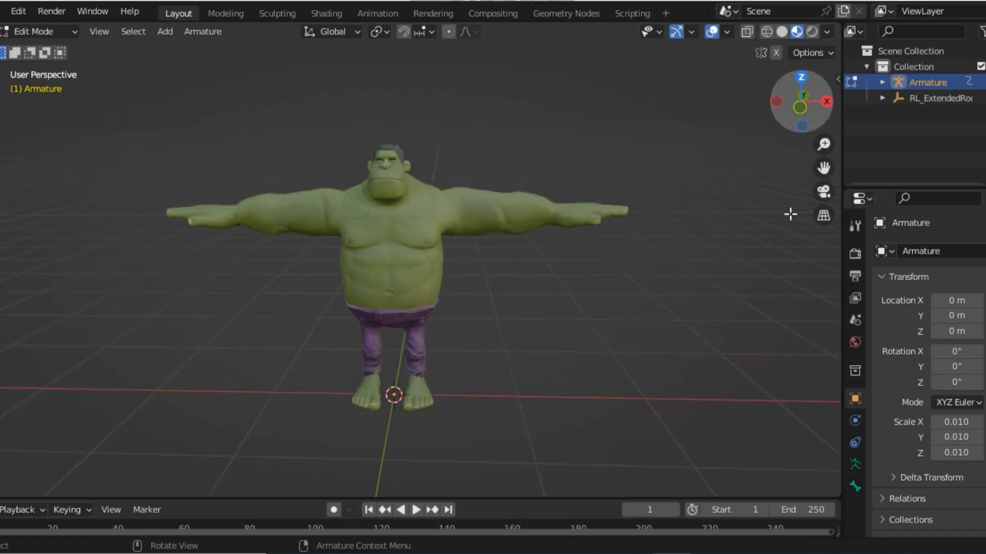
{"action": "key", "text": "n"}
{"action": "left_click", "coordinate": [831, 401]}
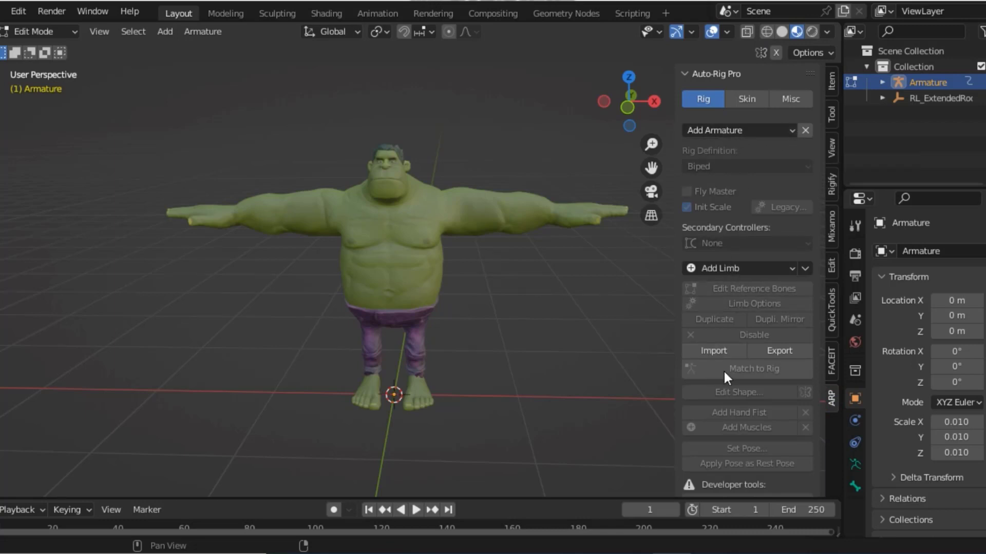
Switch to wireframe view and box-select the Hulk's upper body.
{"action": "scroll", "coordinate": [725, 373], "scroll_direction": "down", "scroll_amount": 5}
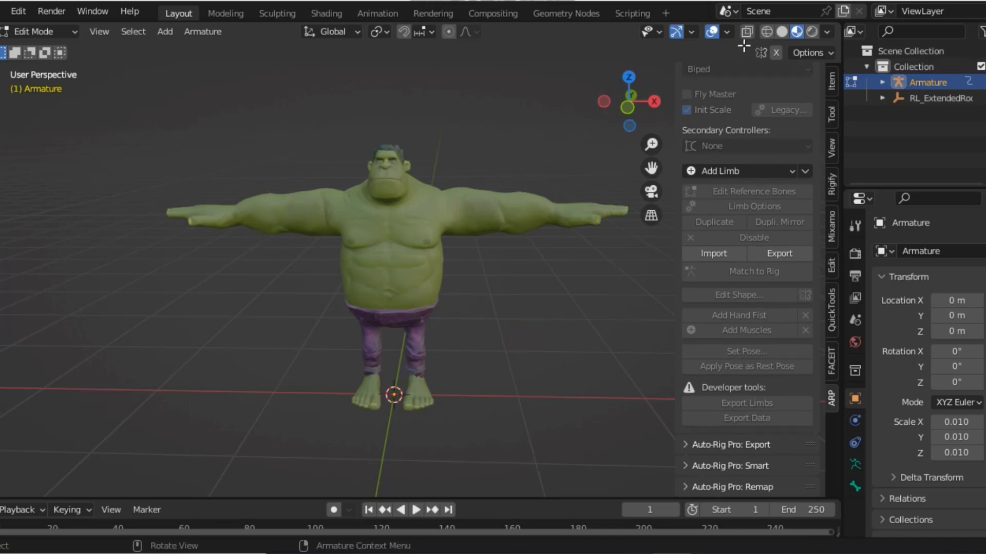
{"action": "left_click", "coordinate": [770, 32]}
{"action": "key", "text": "b"}
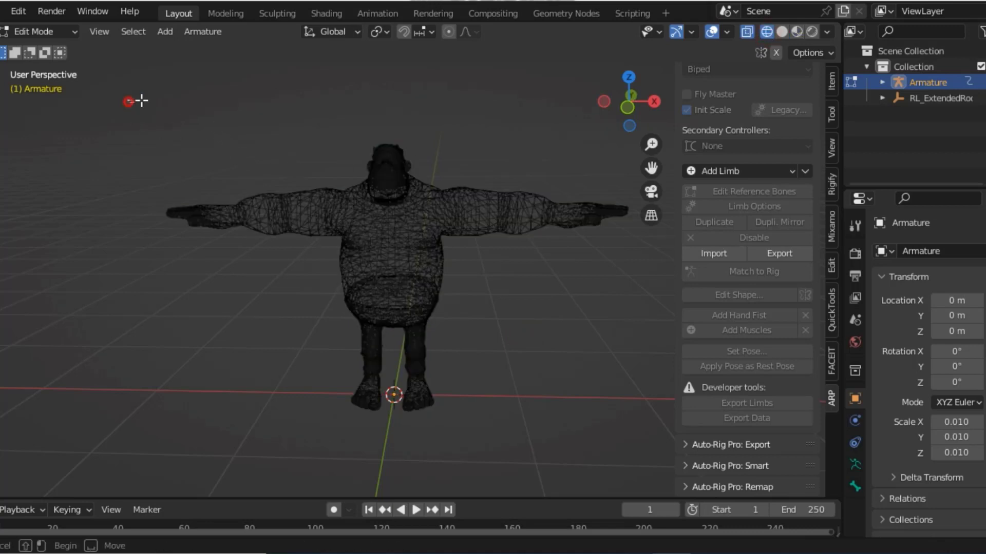
{"action": "mouse_move", "coordinate": [128, 102]}
{"action": "left_mouse_down"}
{"action": "mouse_move", "coordinate": [571, 339]}
{"action": "mouse_move", "coordinate": [639, 444]}
{"action": "left_mouse_up"}
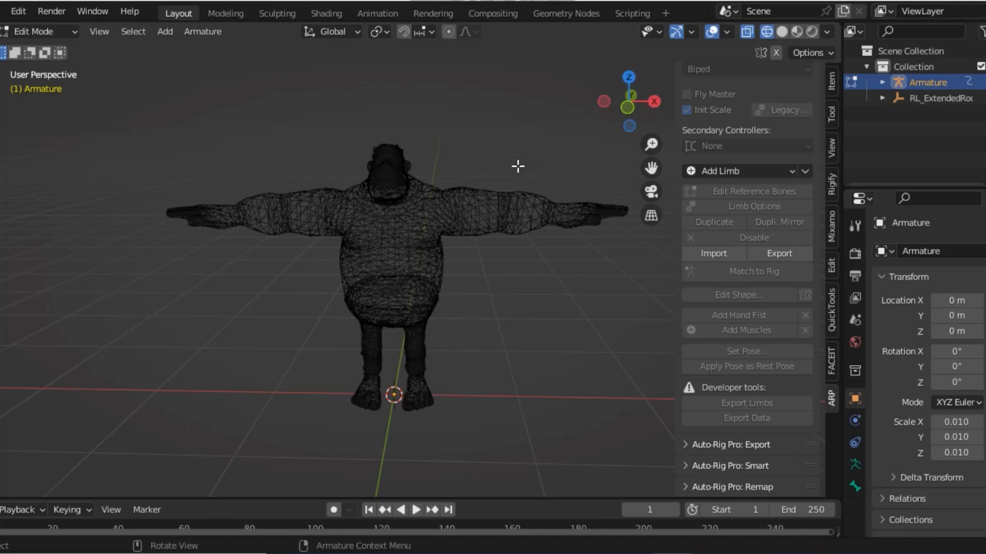
{"action": "scroll", "coordinate": [516, 167], "scroll_direction": "down", "scroll_amount": 1}
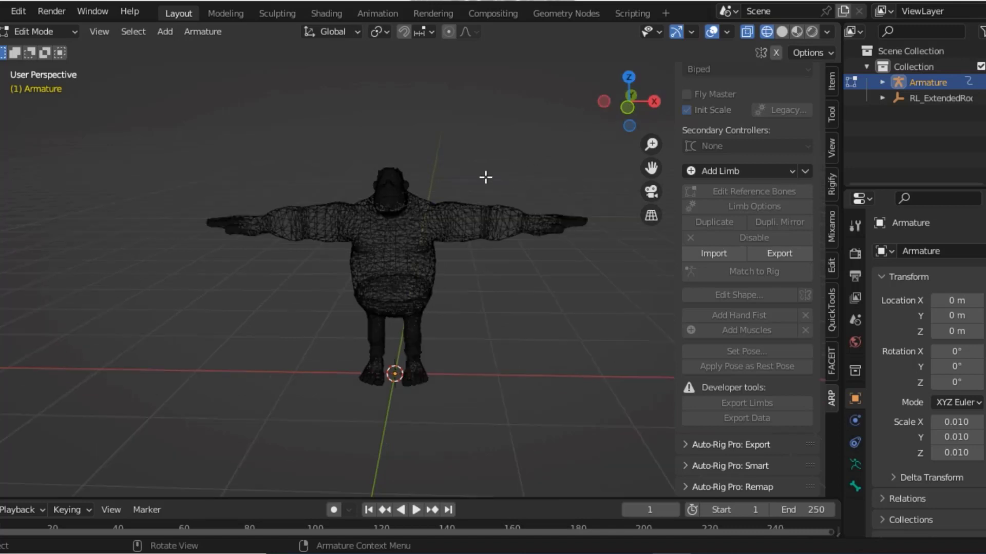
In Object Mode, select all character meshes plus Hair and send them via Get Selected Objects.
{"action": "left_click", "coordinate": [21, 32]}
{"action": "left_click", "coordinate": [25, 47]}
{"action": "left_click_drag", "start_coordinate": [112, 58], "coordinate": [598, 439]}
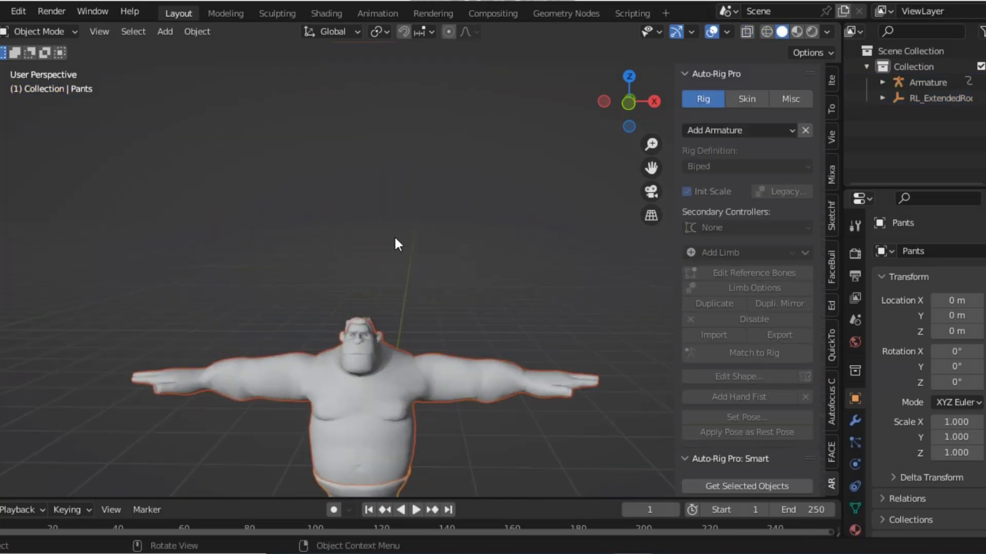
{"action": "scroll", "coordinate": [396, 243], "scroll_direction": "up", "scroll_amount": 4}
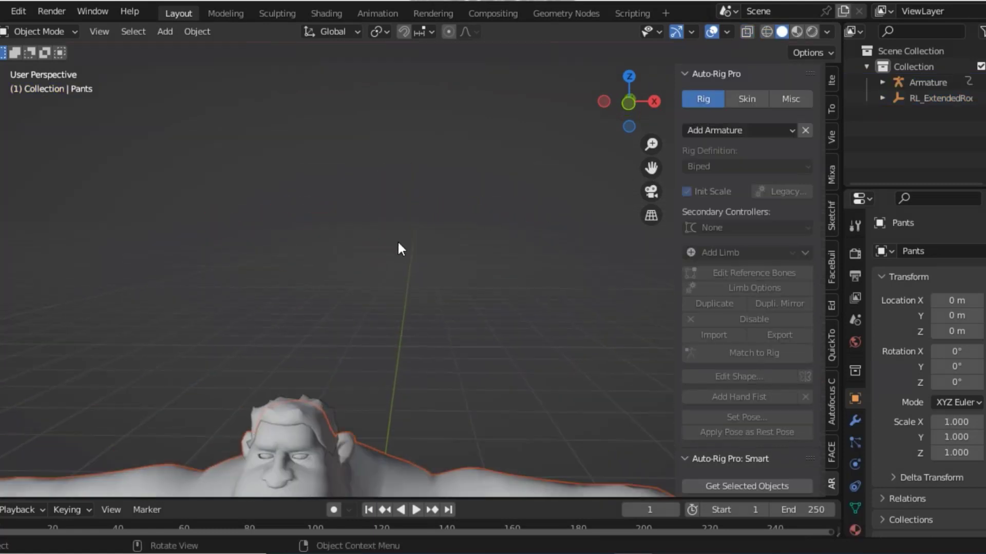
{"action": "left_click", "coordinate": [325, 405], "text": "shift"}
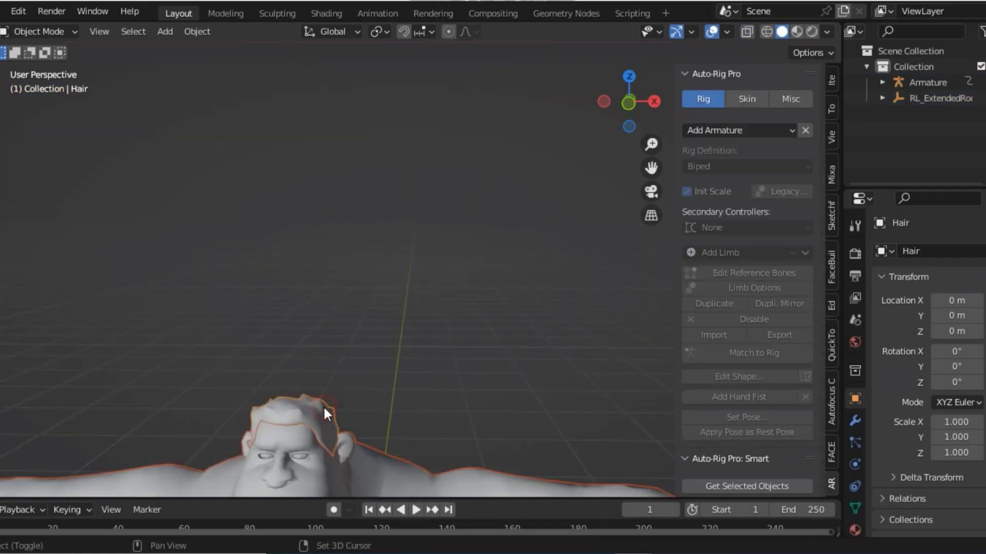
{"action": "scroll", "coordinate": [606, 365], "scroll_direction": "down", "scroll_amount": 4}
{"action": "scroll", "coordinate": [713, 484], "scroll_direction": "down", "scroll_amount": 2}
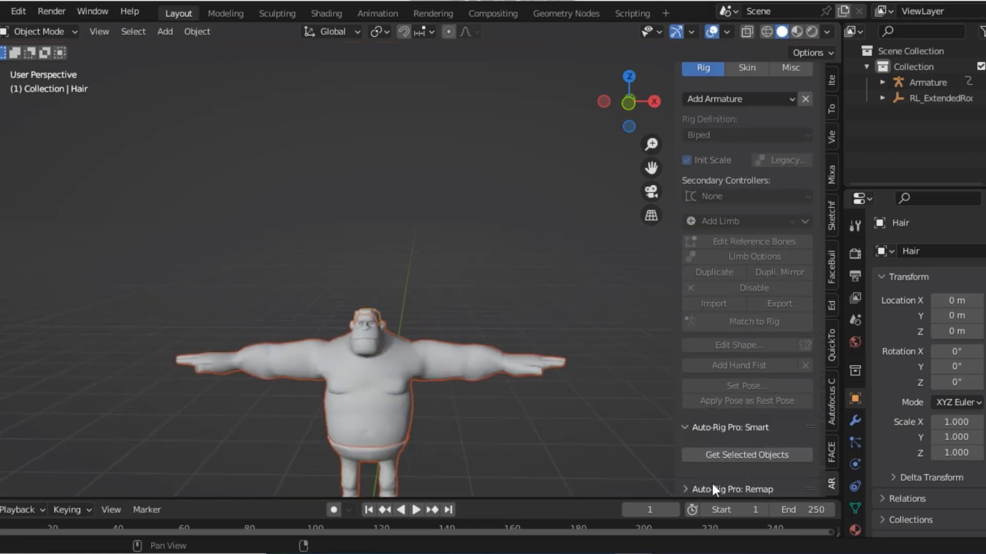
{"action": "left_click", "coordinate": [741, 455]}
Confirm the Smart popup, switch to Material Preview, zoom in, and add a neck marker.
{"action": "left_click", "coordinate": [650, 502]}
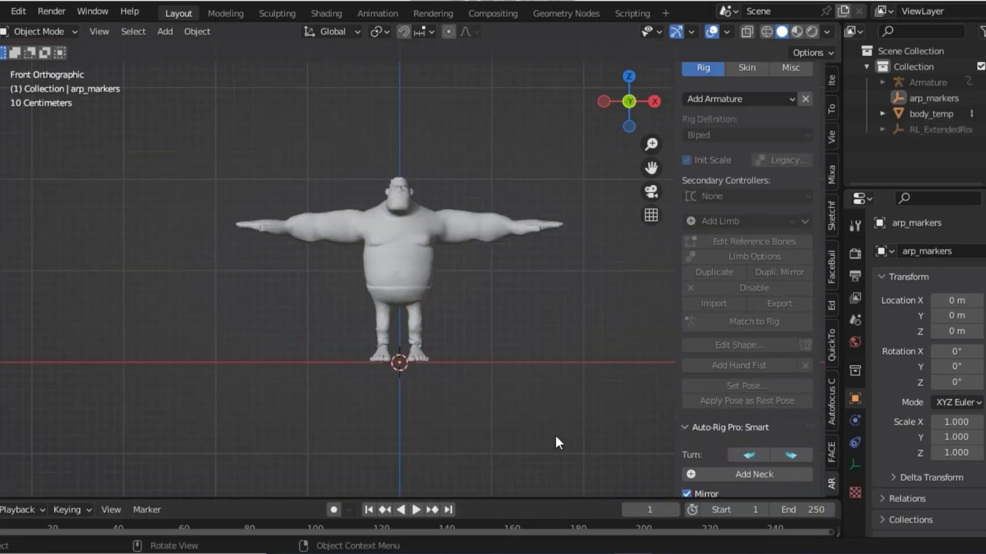
{"action": "left_click", "coordinate": [797, 32]}
{"action": "scroll", "coordinate": [470, 269], "scroll_direction": "up", "scroll_amount": 1}
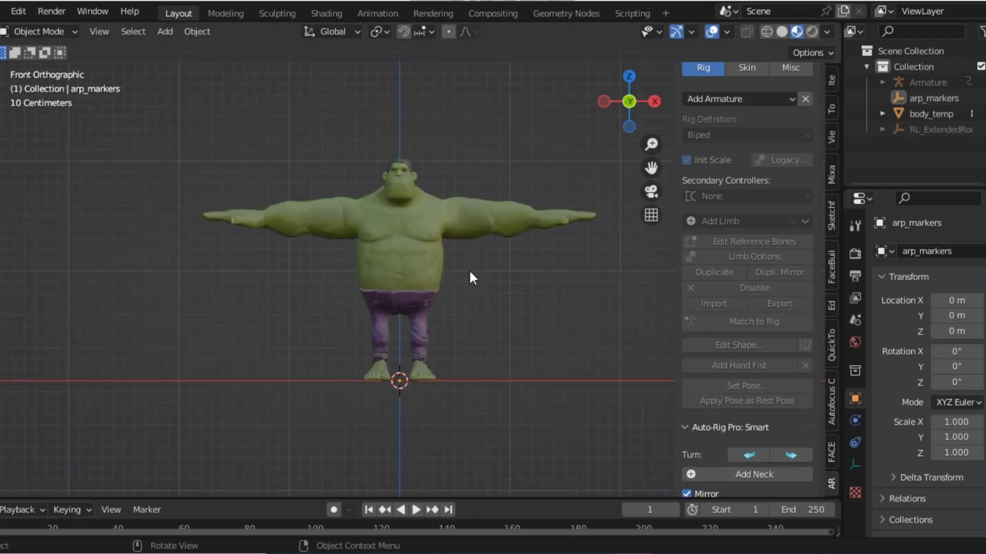
{"action": "scroll", "coordinate": [469, 269], "scroll_direction": "up", "scroll_amount": 1}
{"action": "left_click", "coordinate": [764, 474]}
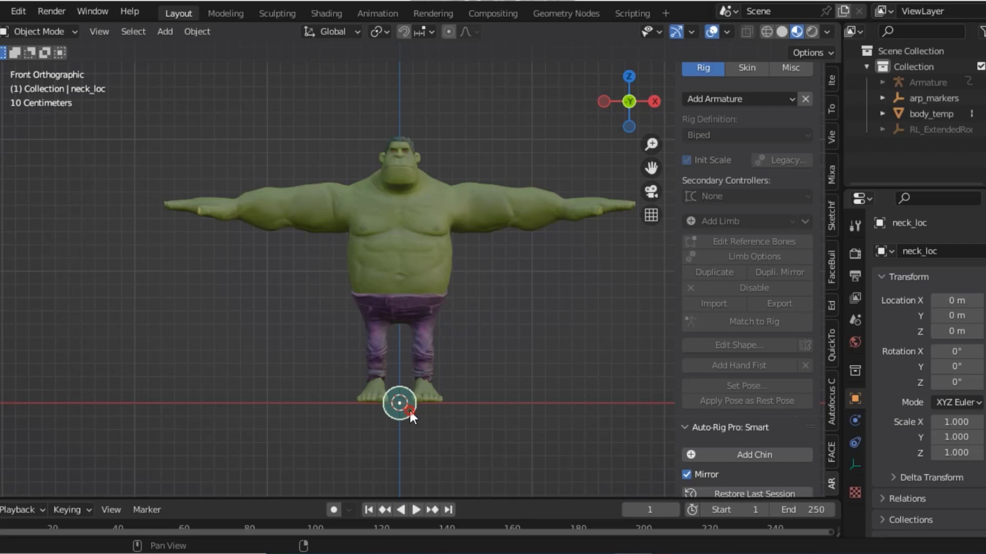
Move the neck marker to the Hulk's neck using front and side views (Y -0.107, Z 1.7006).
{"action": "left_click_drag", "start_coordinate": [408, 408], "coordinate": [409, 389]}
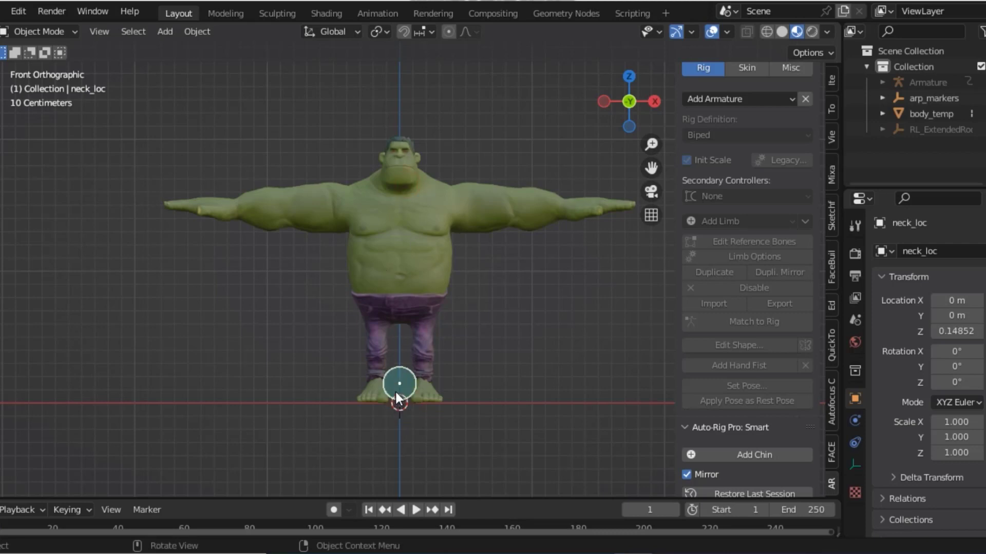
{"action": "left_click_drag", "start_coordinate": [399, 389], "coordinate": [387, 190]}
{"action": "left_click", "coordinate": [386, 192]}
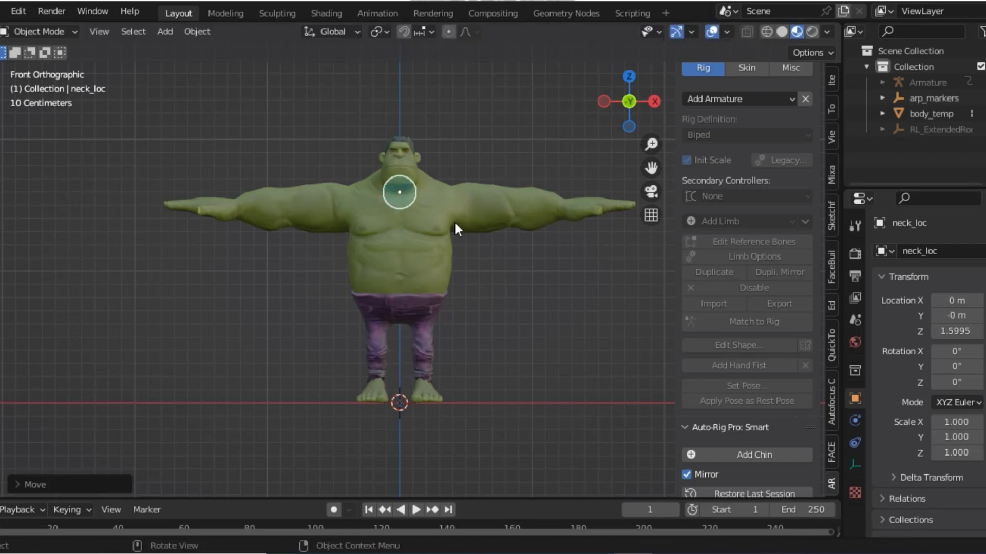
{"action": "key", "text": "KP_3"}
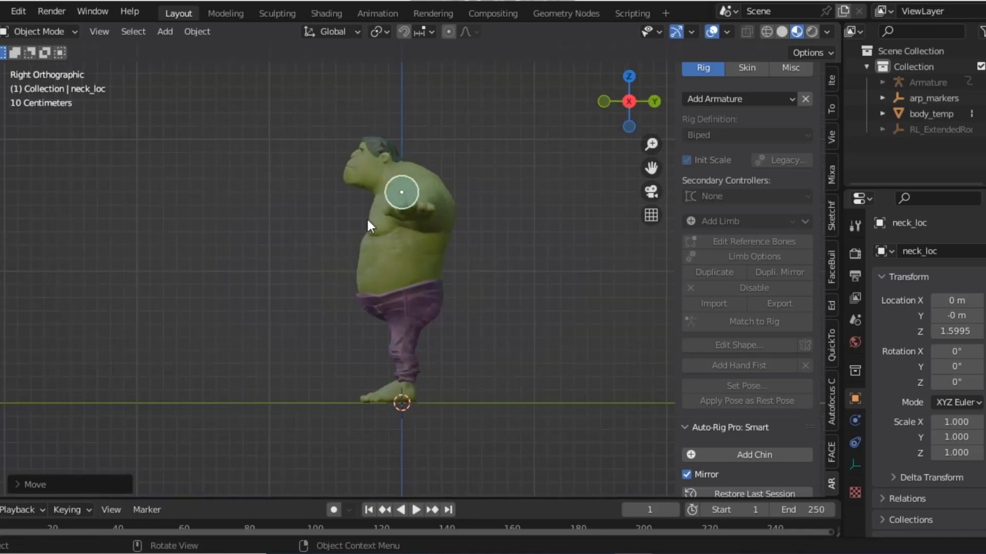
{"action": "key", "text": "g"}
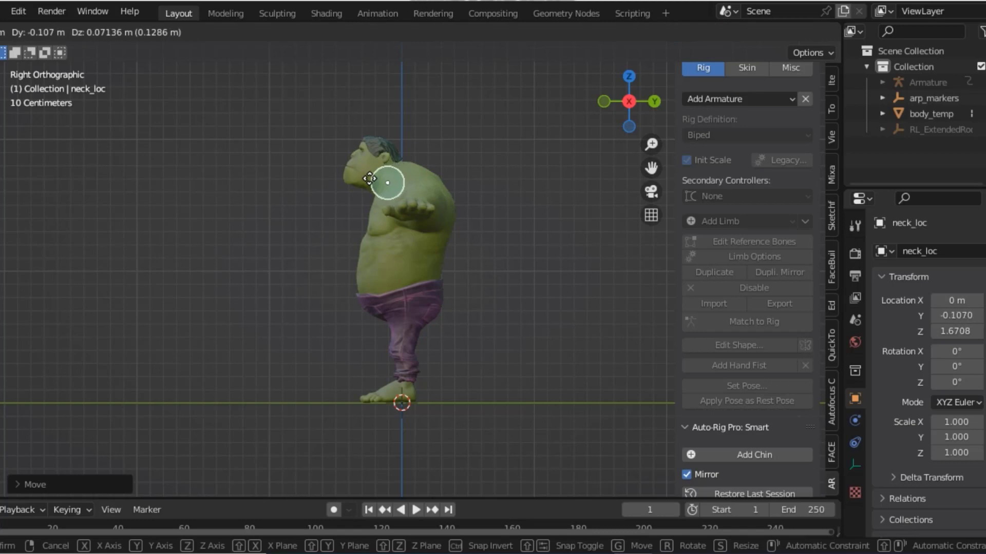
{"action": "left_click", "coordinate": [379, 166]}
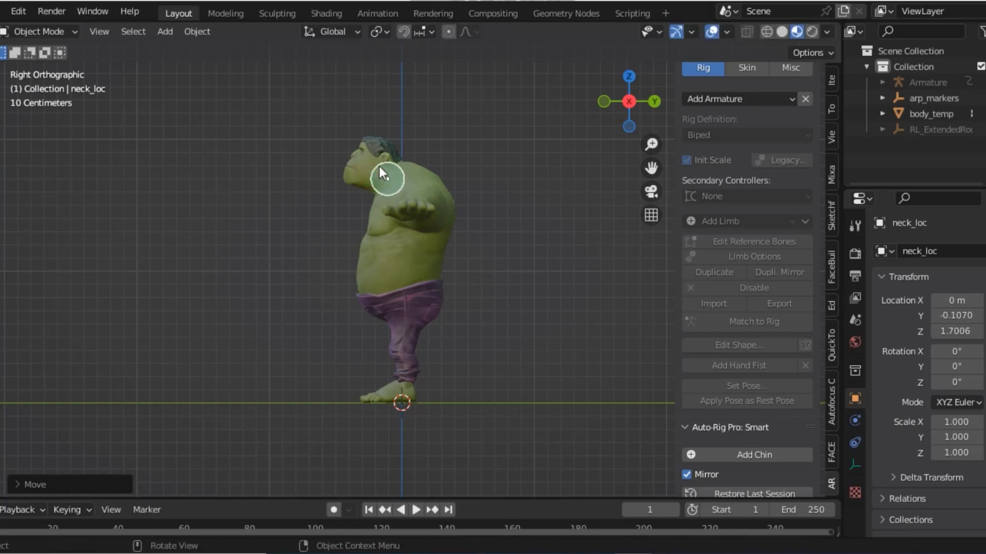
Check the neck marker from top and front views, then add a chin marker.
{"action": "key", "text": "KP_7"}
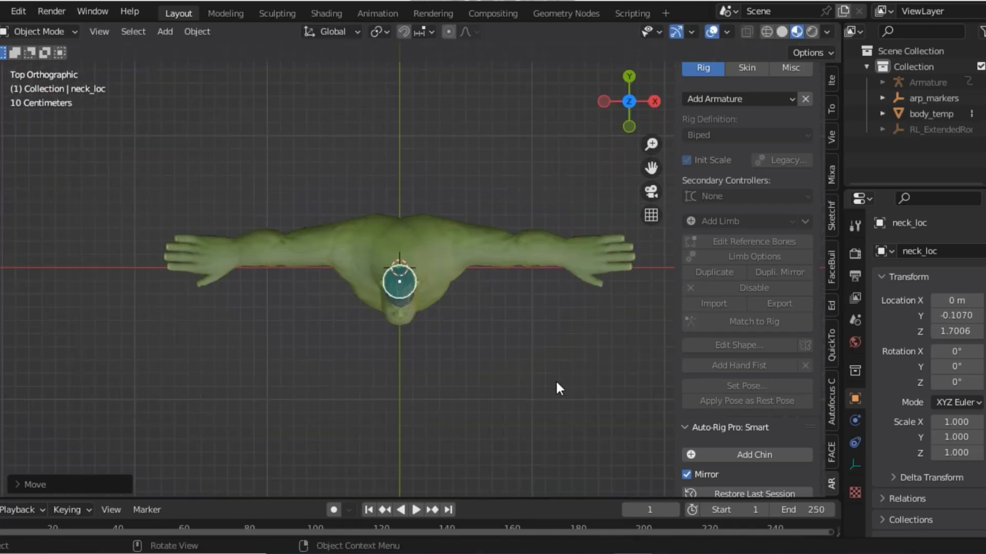
{"action": "key", "text": "KP_1"}
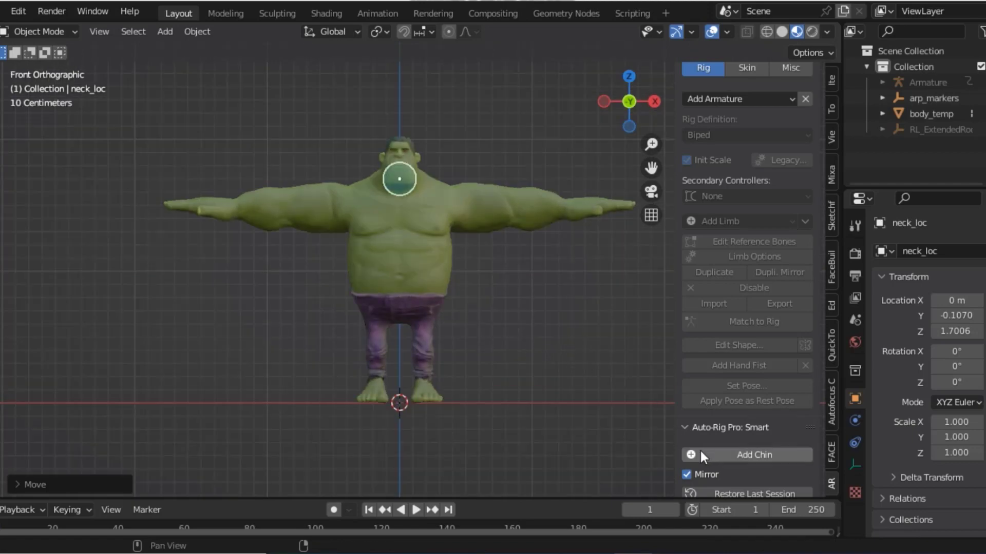
{"action": "left_click", "coordinate": [705, 454]}
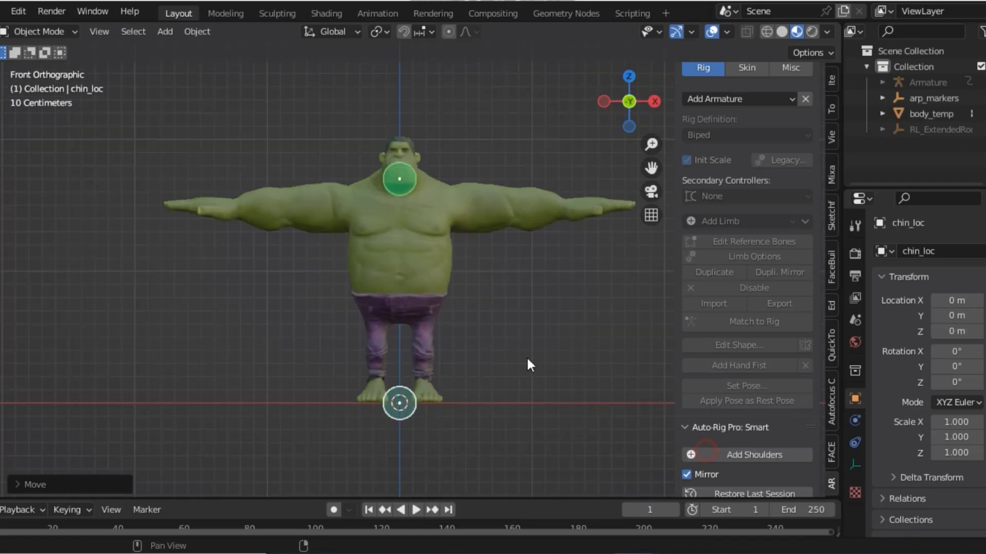
Place the chin marker at the front of the face (Y -0.4043, Z 1.7243).
{"action": "left_click", "coordinate": [450, 149]}
{"action": "key", "text": "KP_3"}
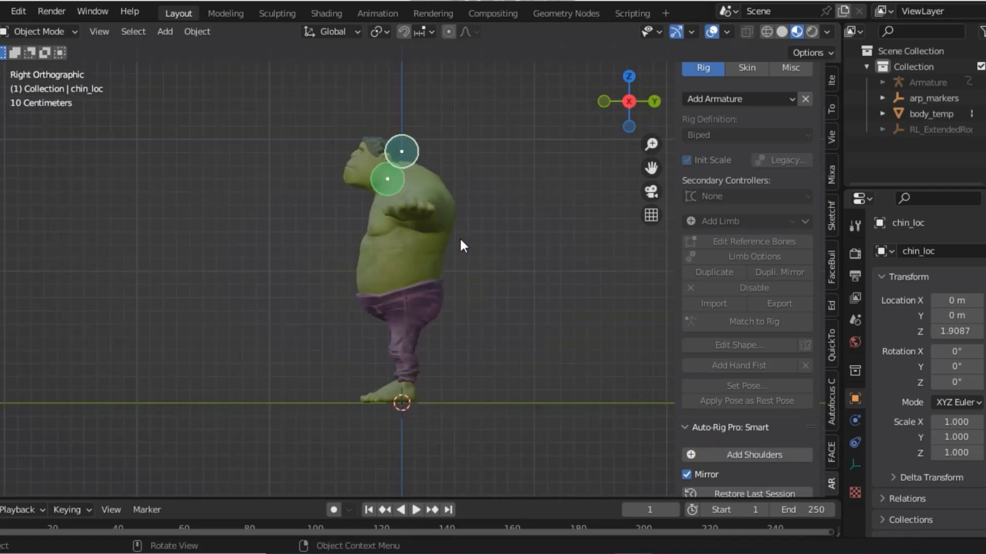
{"action": "left_click_drag", "start_coordinate": [402, 142], "coordinate": [353, 164]}
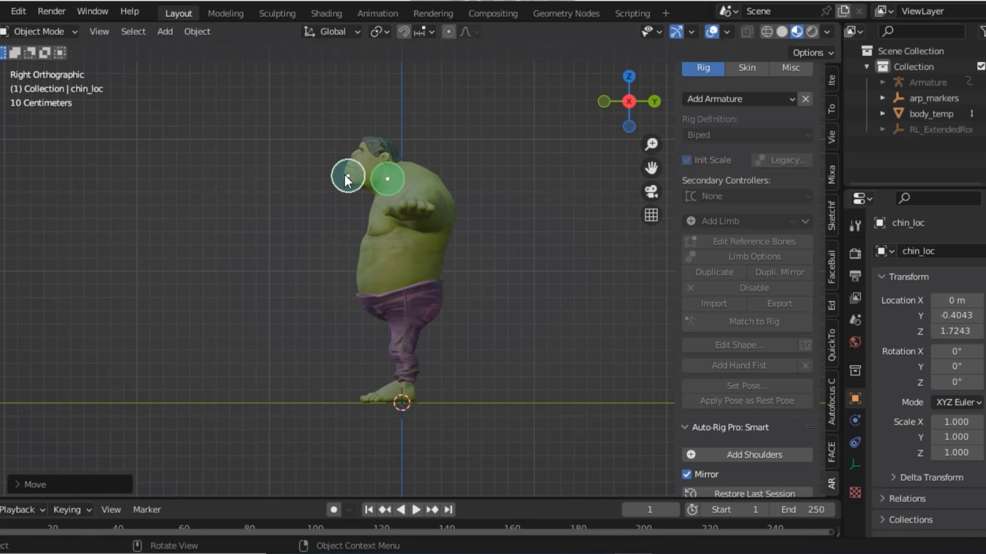
Check the chin from top and front views, then add the mirrored shoulder markers.
{"action": "key", "text": "KP_7"}
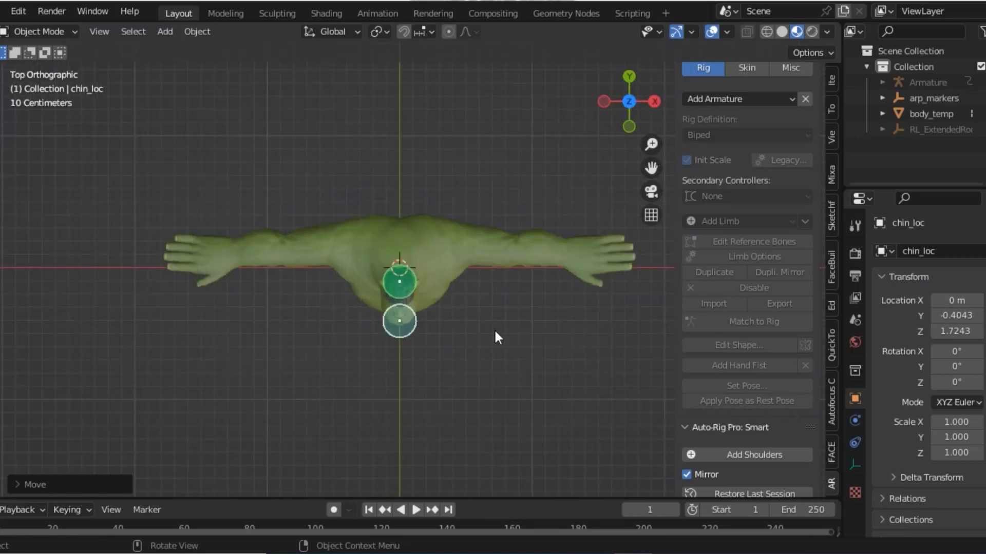
{"action": "key", "text": "KP_1"}
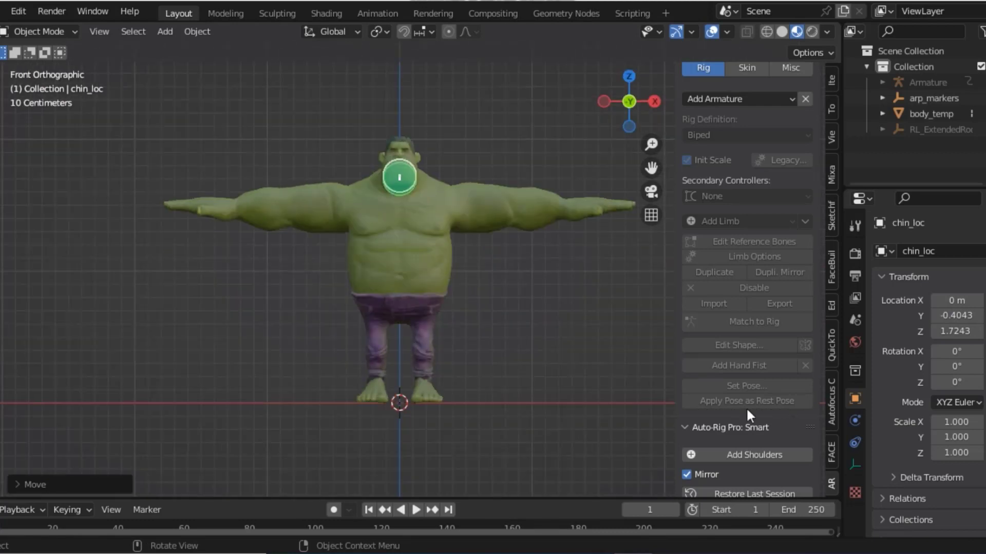
{"action": "left_click", "coordinate": [749, 454]}
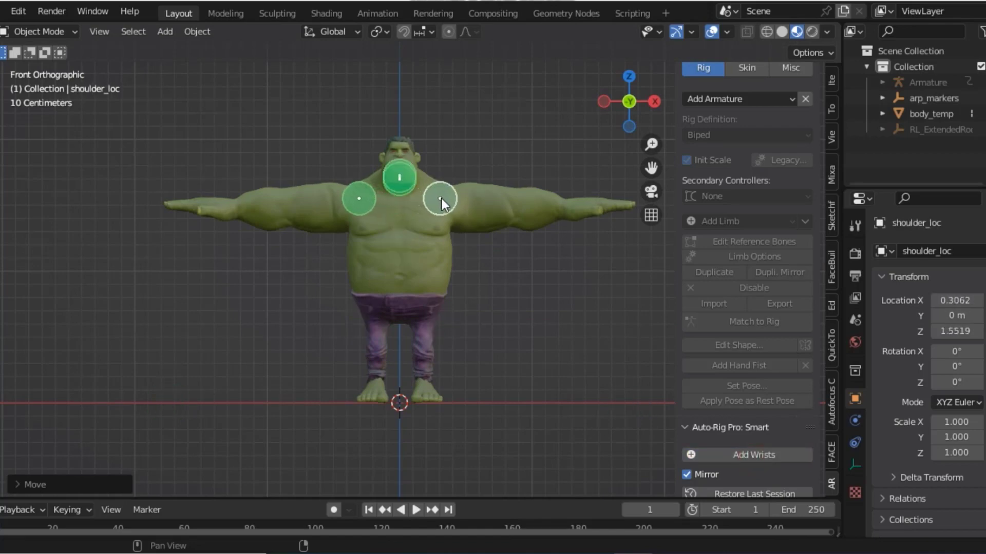
Nudge the shoulder markers outward and back to X 0.38945, Y 0.14866, then add mirrored wrist markers.
{"action": "left_click", "coordinate": [442, 199]}
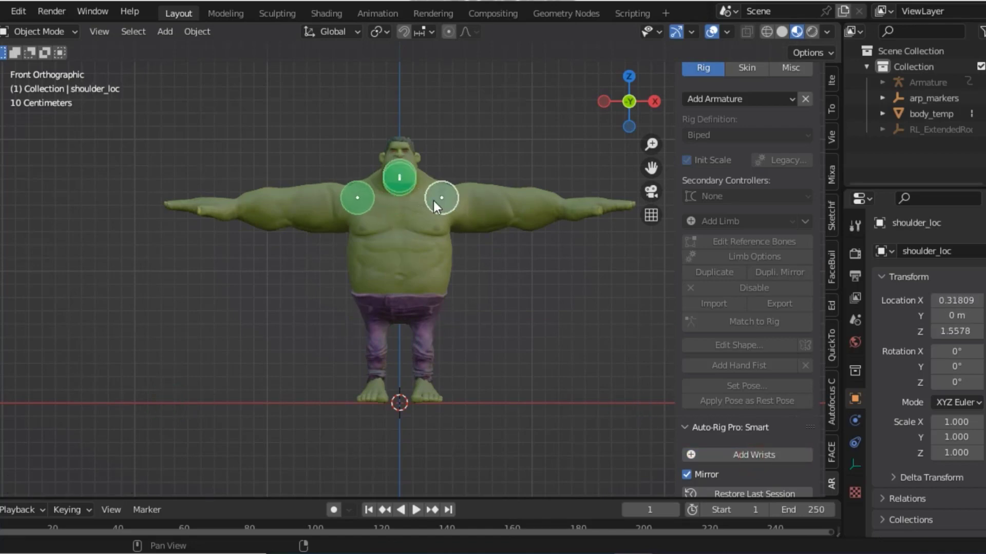
{"action": "key", "text": "KP_7"}
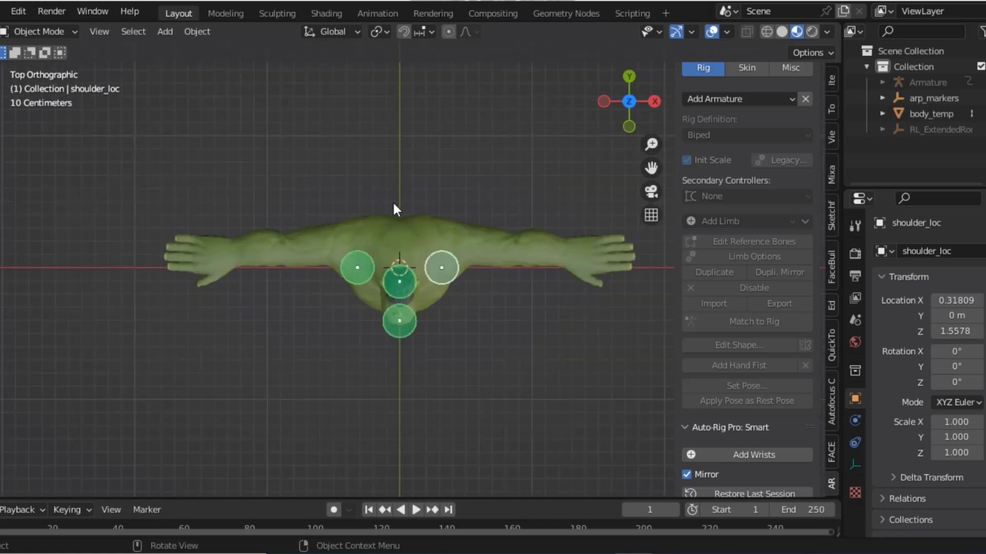
{"action": "key", "text": "g"}
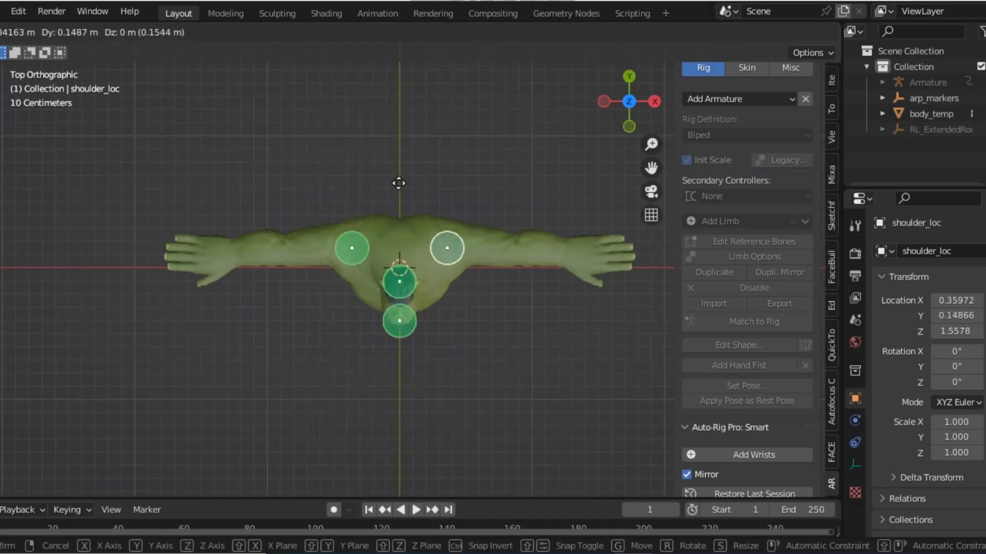
{"action": "left_click", "coordinate": [403, 184]}
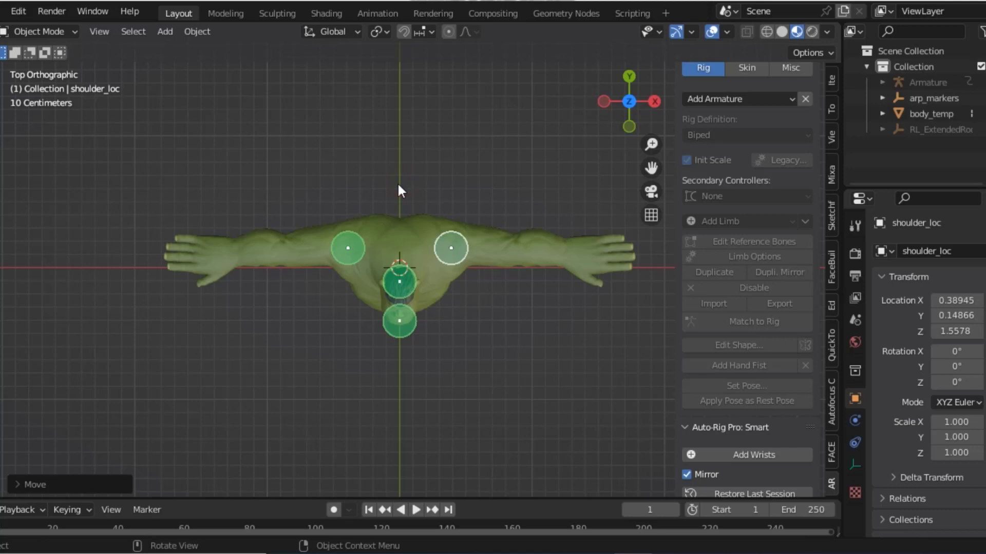
{"action": "key", "text": "KP_1"}
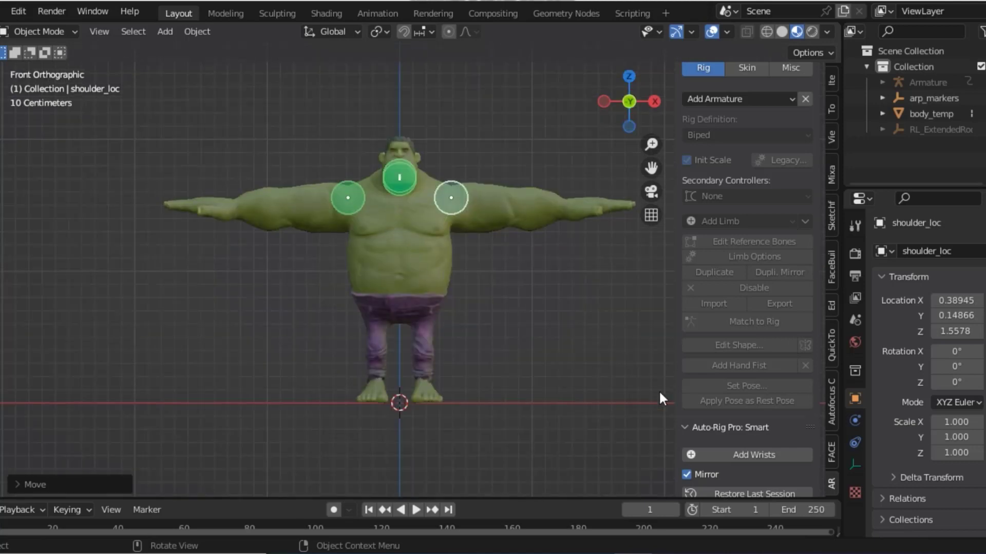
{"action": "left_click", "coordinate": [716, 455]}
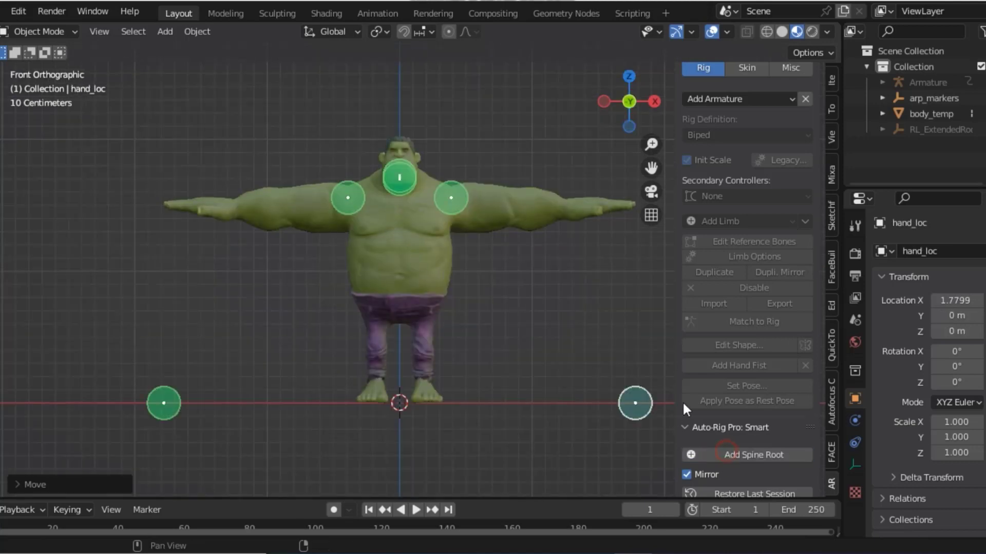
Line the wrist markers up with the arms from above, ending at X 1.2101, Y 0.13677.
{"action": "left_click", "coordinate": [555, 196]}
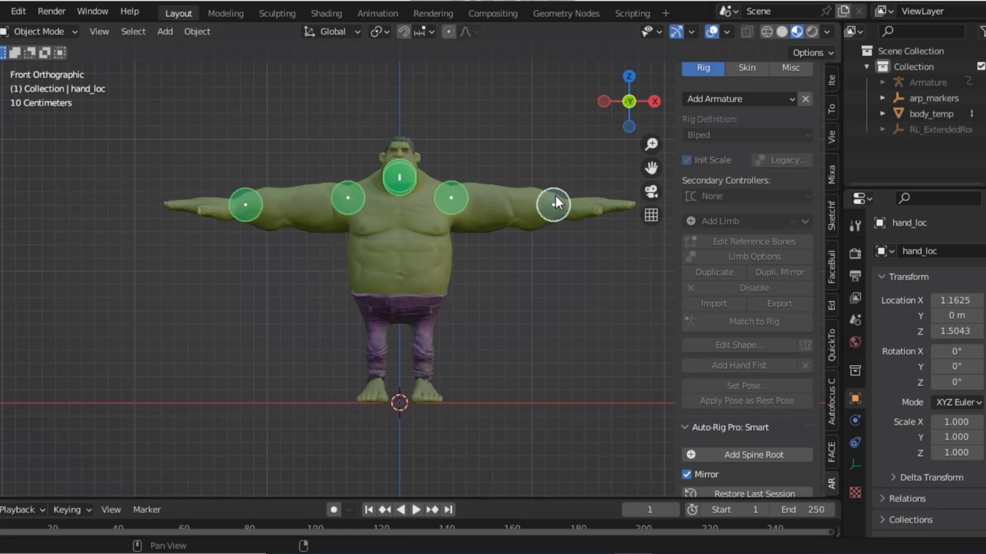
{"action": "key", "text": "KP_7"}
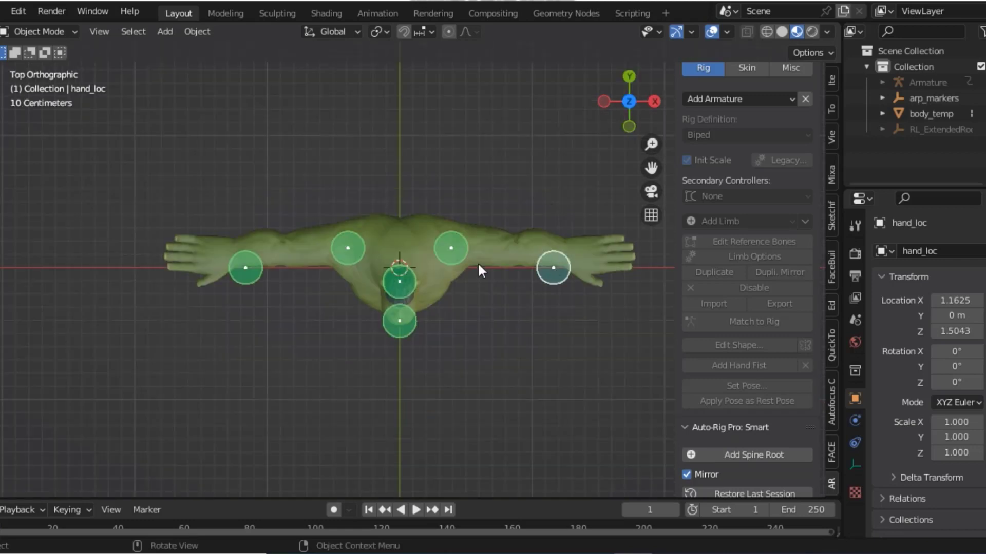
{"action": "key", "text": "g"}
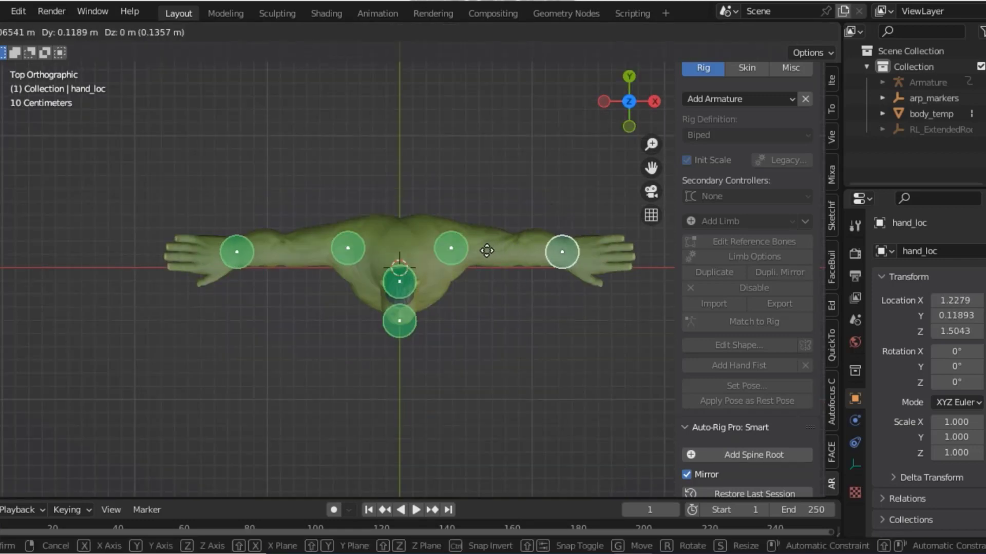
{"action": "left_click", "coordinate": [488, 249]}
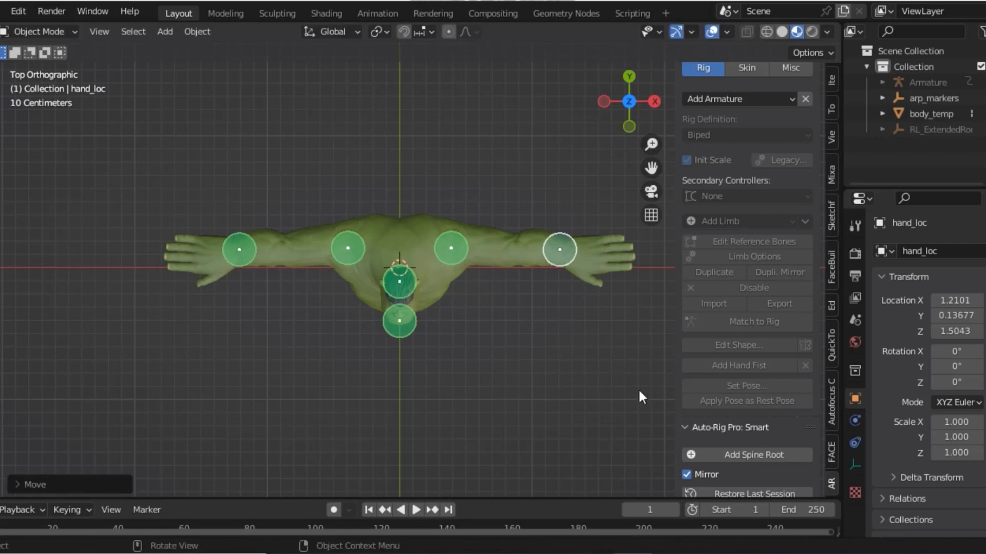
{"action": "key", "text": "KP_1"}
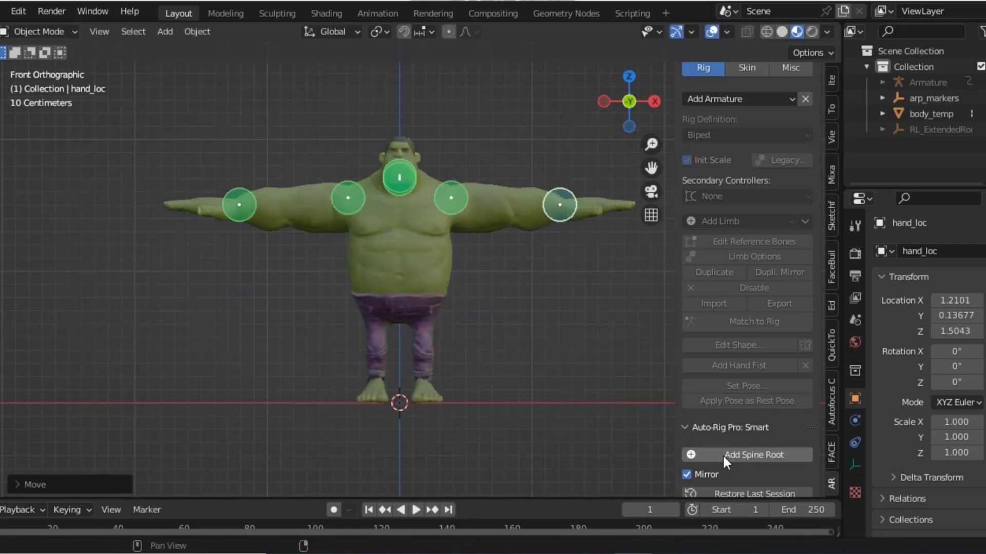
Add the spine root marker and place it at the hips.
{"action": "left_click", "coordinate": [724, 455]}
{"action": "key", "text": "g"}
{"action": "left_click", "coordinate": [388, 314]}
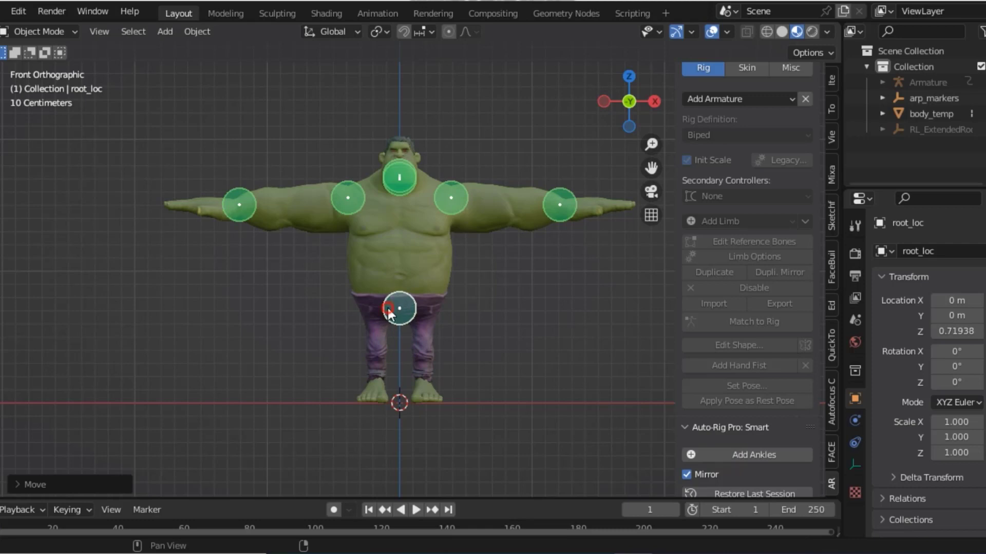
Add the mirrored ankle markers and centre them on the ankles, checking in side view.
{"action": "left_click", "coordinate": [724, 455]}
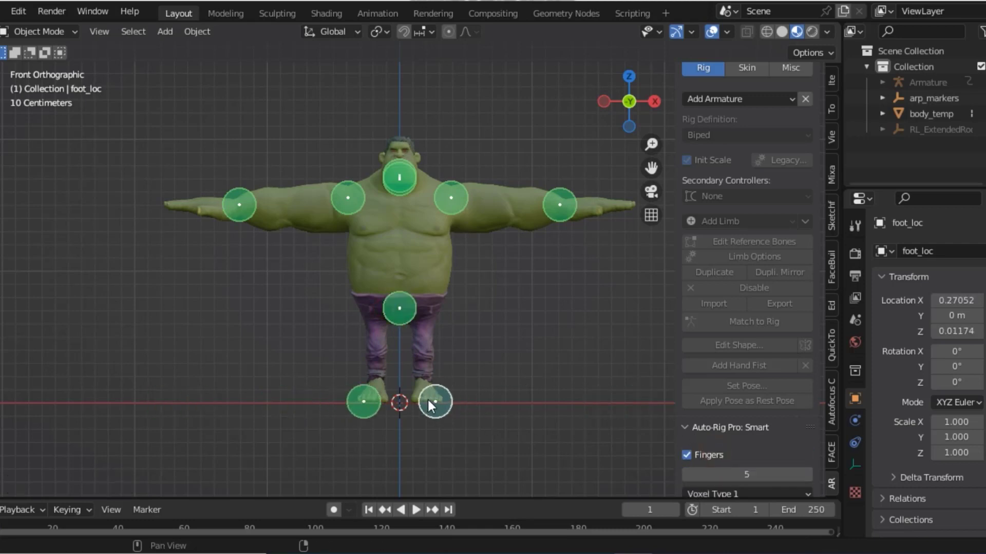
{"action": "left_click_drag", "start_coordinate": [427, 398], "coordinate": [424, 383]}
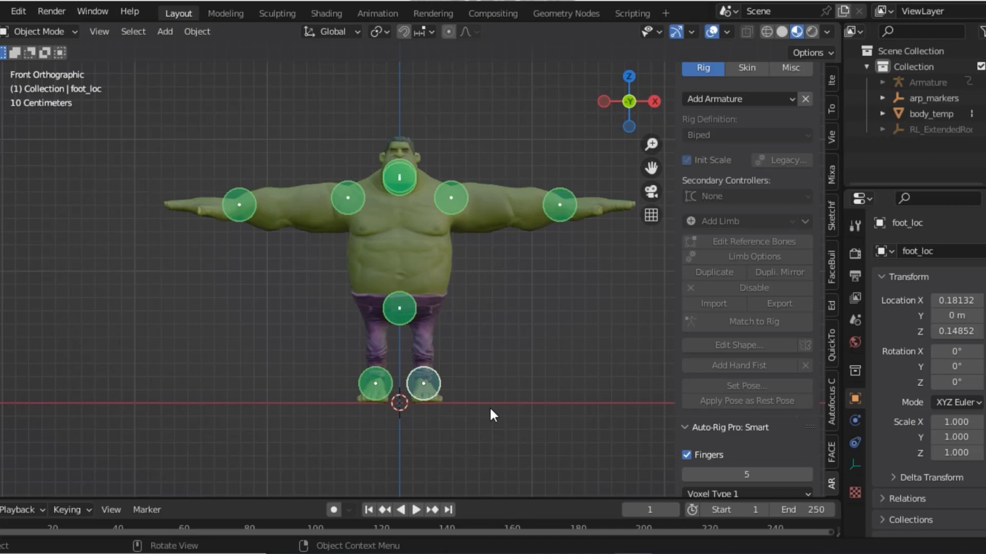
{"action": "key", "text": "KP_3"}
{"action": "scroll", "coordinate": [399, 400], "scroll_direction": "up", "scroll_amount": 4}
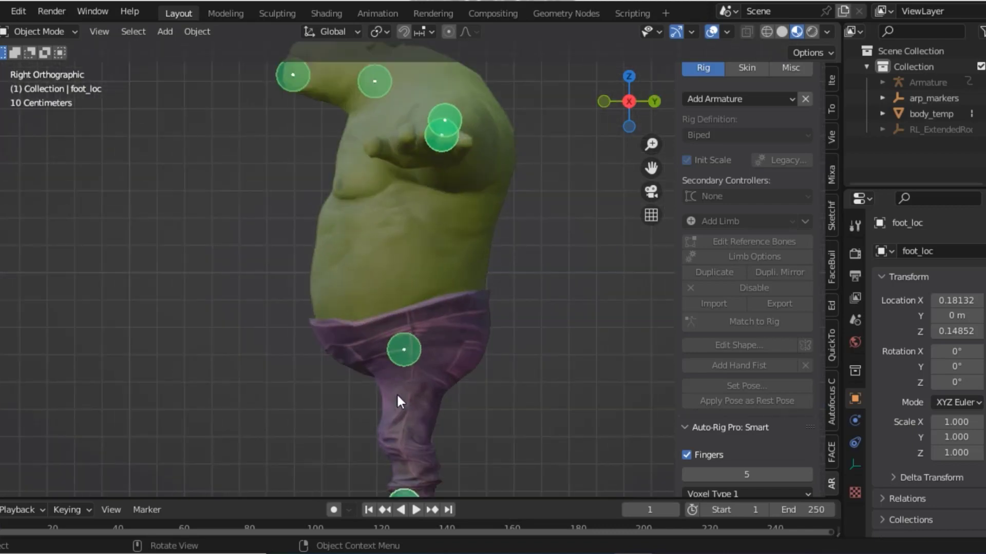
{"action": "scroll", "coordinate": [398, 401], "scroll_direction": "down", "scroll_amount": 1}
{"action": "scroll", "coordinate": [399, 401], "scroll_direction": "down", "scroll_amount": 1}
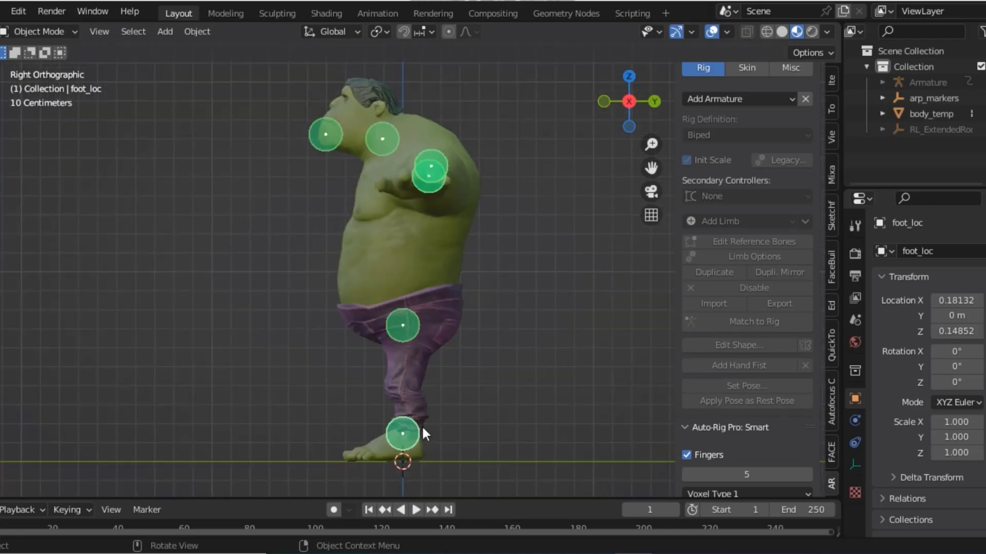
{"action": "key", "text": "g"}
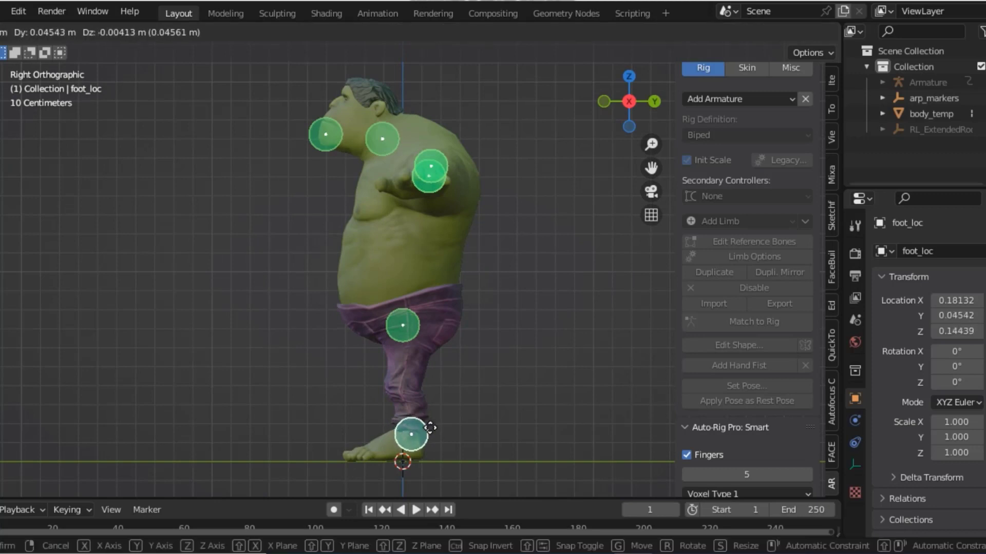
{"action": "left_click", "coordinate": [429, 428]}
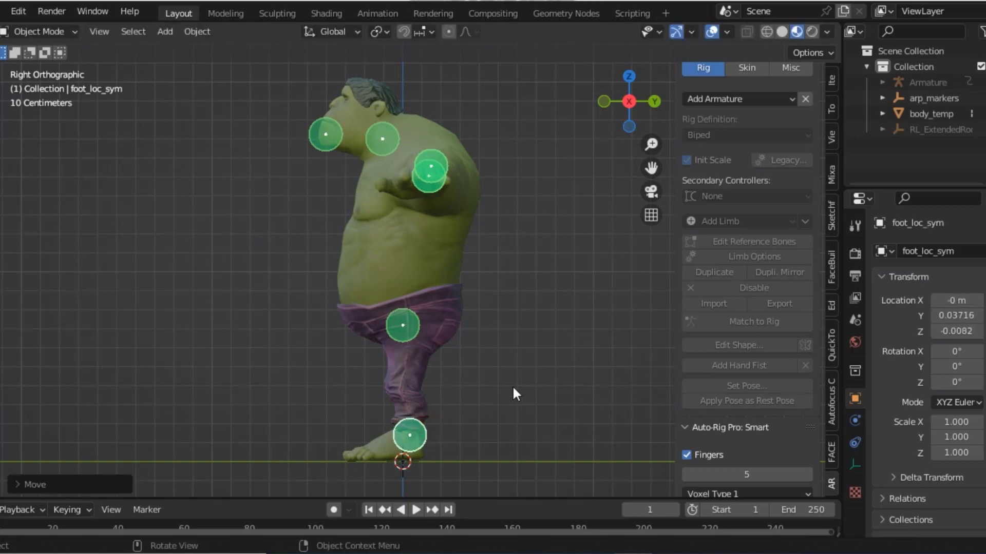
{"action": "key", "text": "KP_1"}
Start the facial setup so the face marker layout appears in Edit Mode.
{"action": "scroll", "coordinate": [743, 482], "scroll_direction": "down", "scroll_amount": 4}
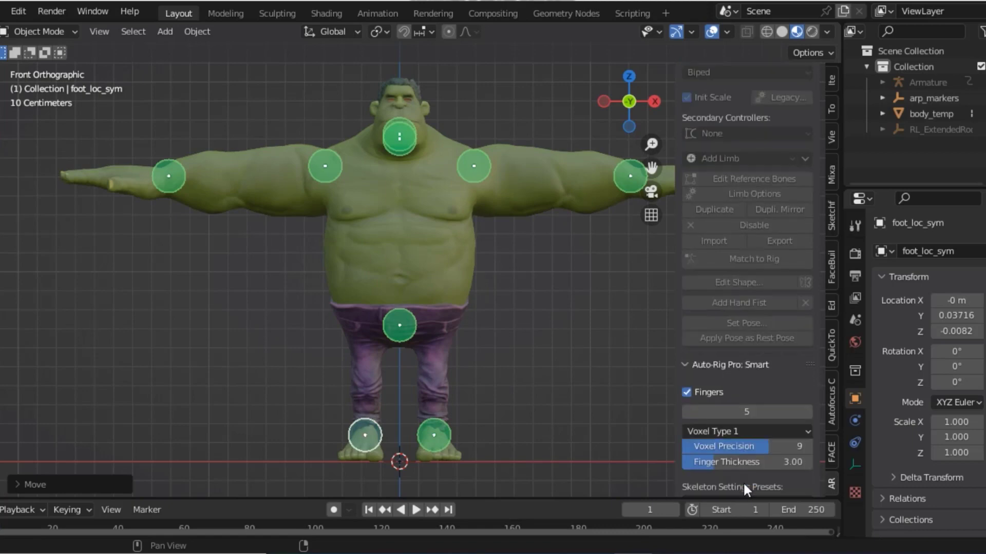
{"action": "scroll", "coordinate": [743, 481], "scroll_direction": "down", "scroll_amount": 2}
{"action": "scroll", "coordinate": [741, 481], "scroll_direction": "down", "scroll_amount": 2}
{"action": "scroll", "coordinate": [737, 474], "scroll_direction": "down", "scroll_amount": 5}
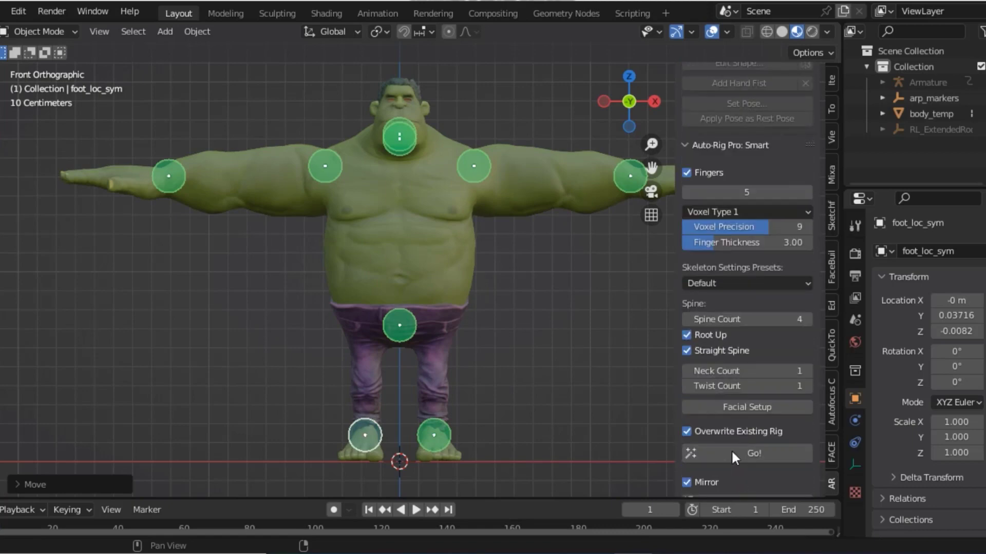
{"action": "left_click", "coordinate": [735, 408]}
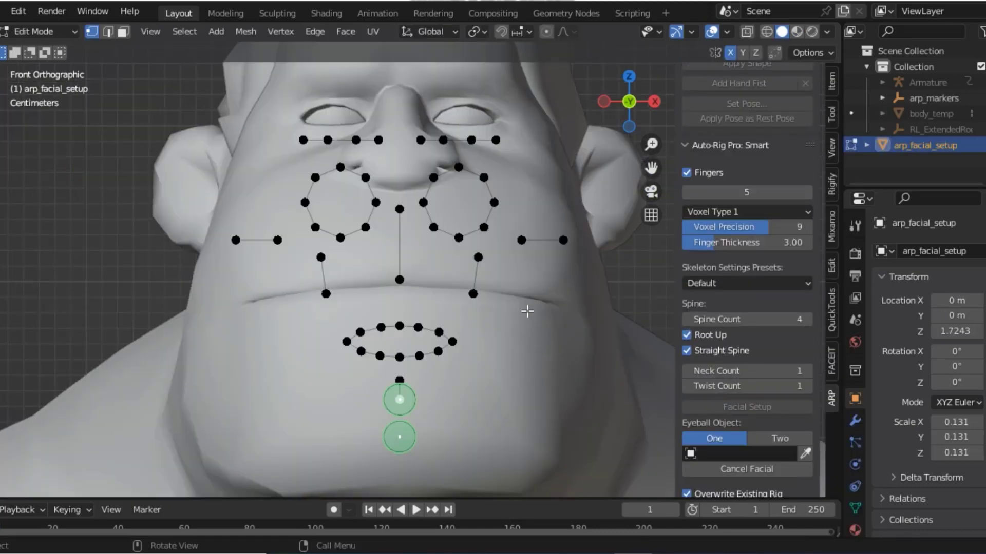
Box-select all the facial reference points around the eyes, cheeks and mouth.
{"action": "scroll", "coordinate": [524, 307], "scroll_direction": "down", "scroll_amount": 2}
{"action": "scroll", "coordinate": [513, 307], "scroll_direction": "down", "scroll_amount": 1}
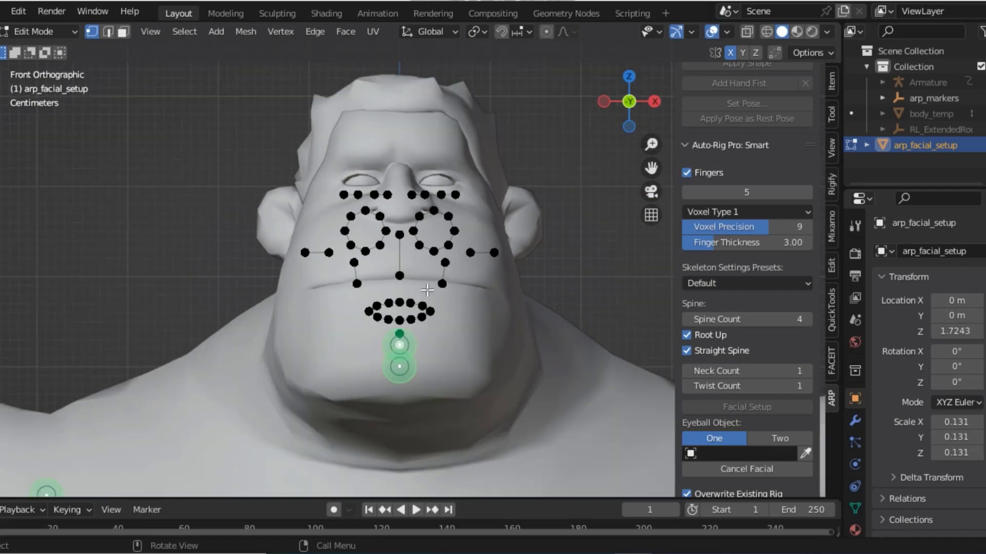
{"action": "scroll", "coordinate": [427, 290], "scroll_direction": "up", "scroll_amount": 2}
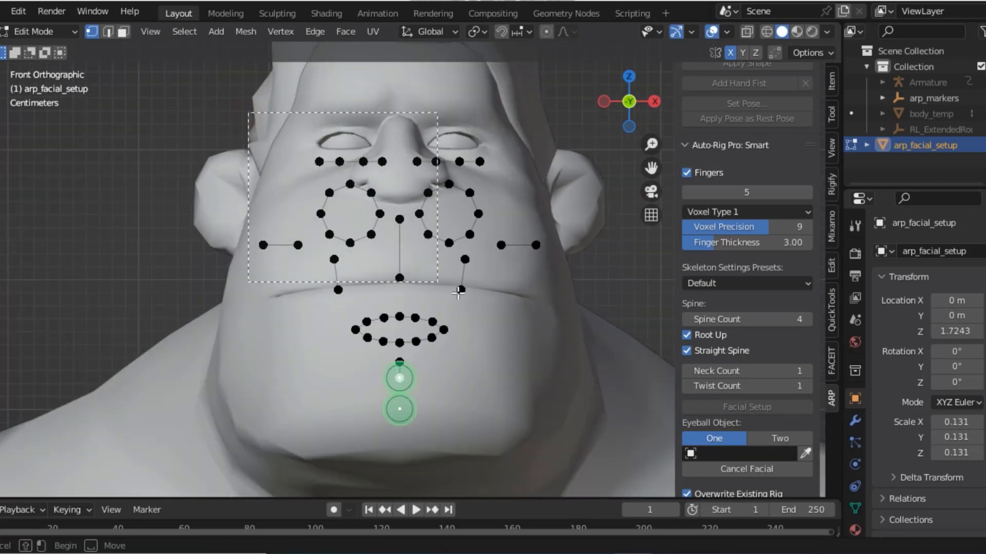
{"action": "left_click_drag", "start_coordinate": [249, 113], "coordinate": [518, 349]}
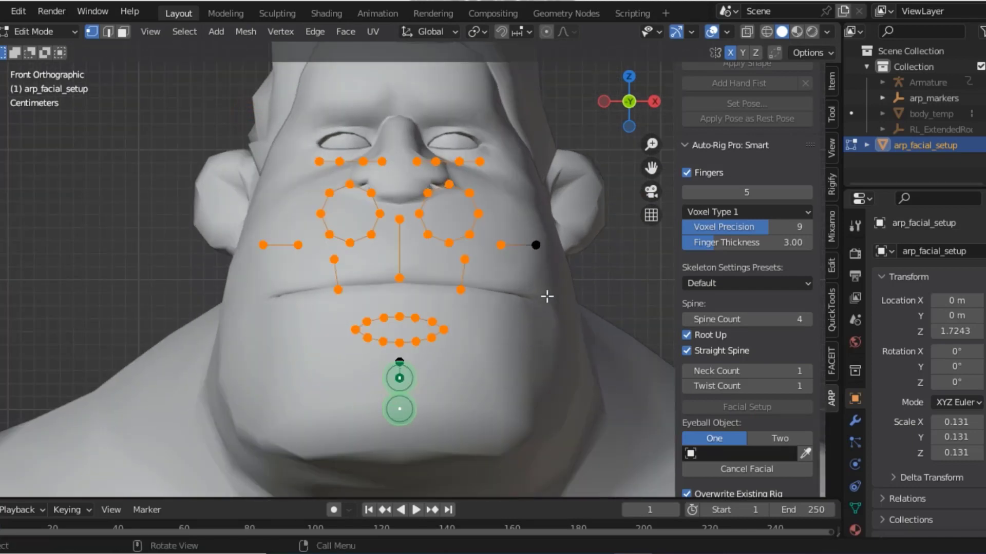
{"action": "left_click", "coordinate": [589, 275]}
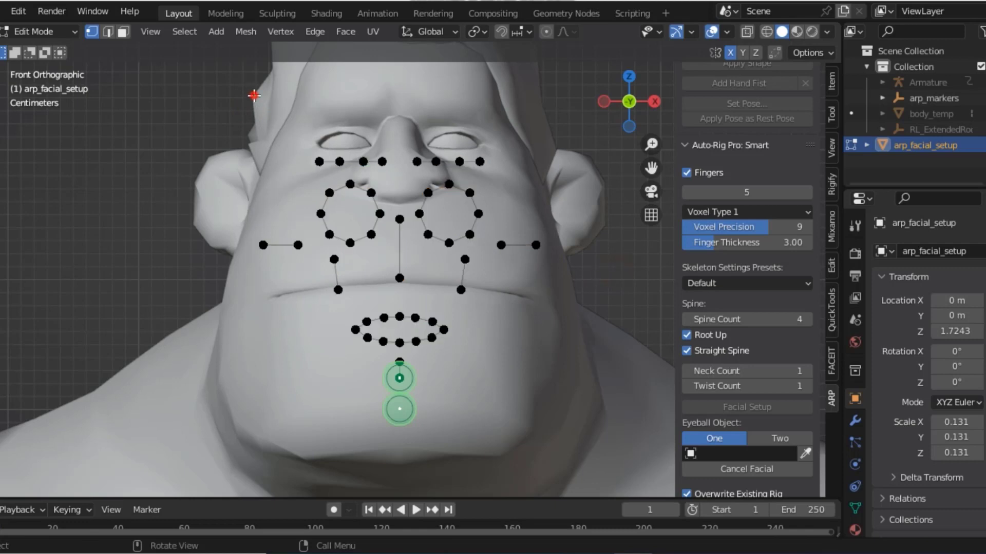
{"action": "left_click_drag", "start_coordinate": [254, 96], "coordinate": [556, 351]}
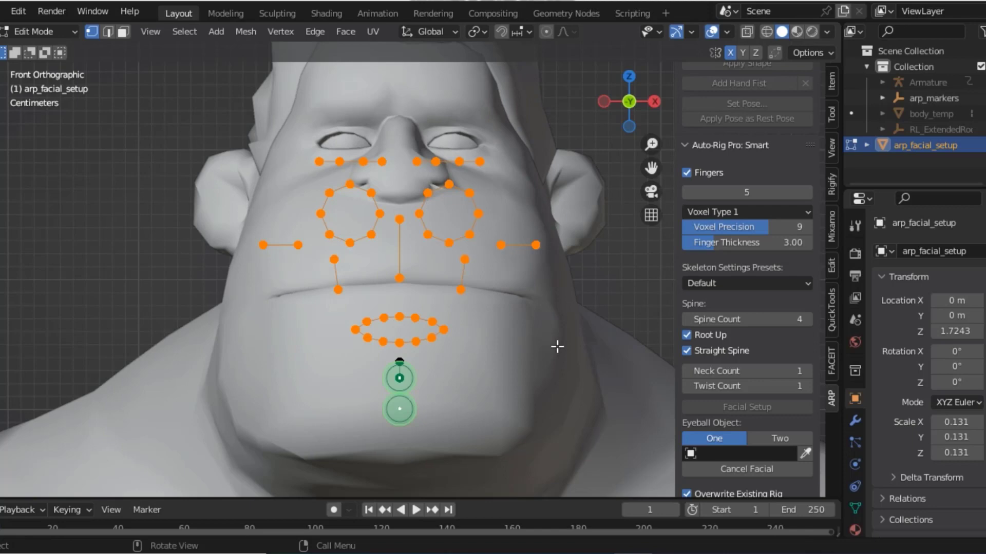
{"action": "key", "text": "KP_7"}
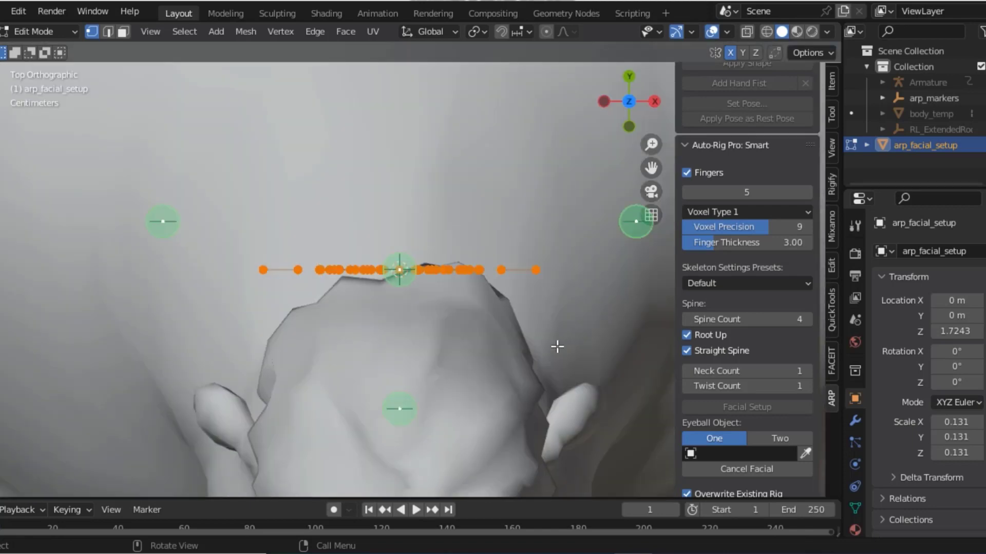
In side view, move the facial markers in front of the chin and tilt them along the face profile.
{"action": "key", "text": "KP_3"}
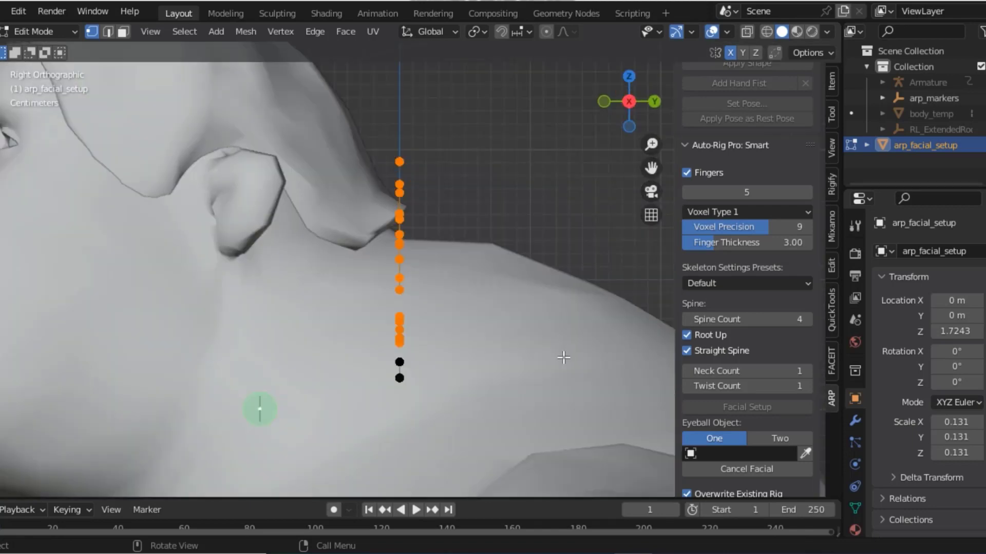
{"action": "scroll", "coordinate": [563, 357], "scroll_direction": "down", "scroll_amount": 3}
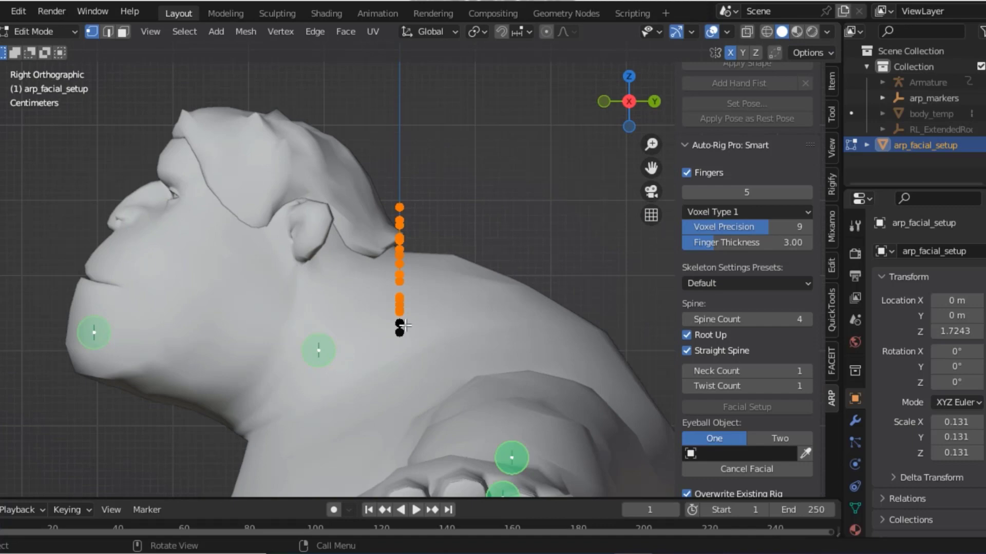
{"action": "key", "text": "g"}
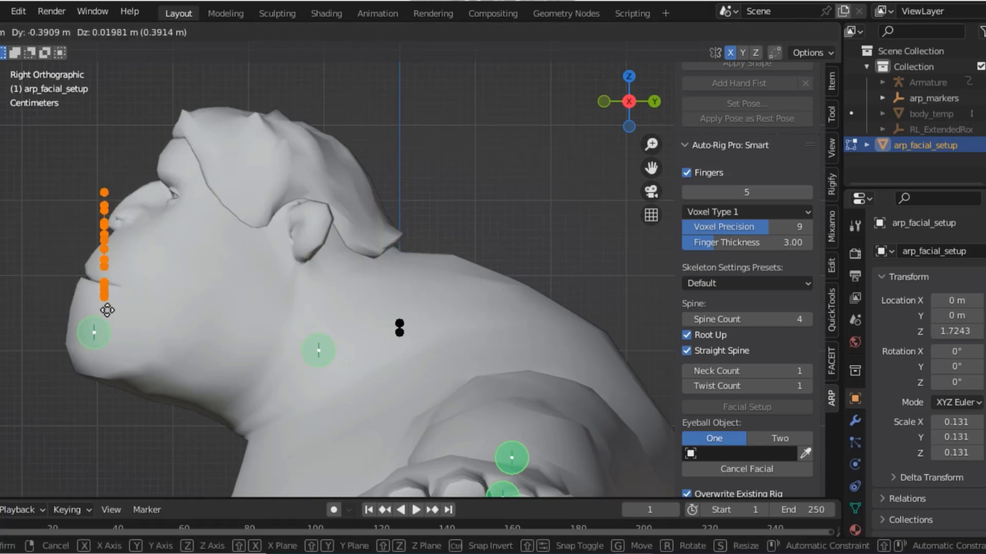
{"action": "left_click", "coordinate": [103, 312]}
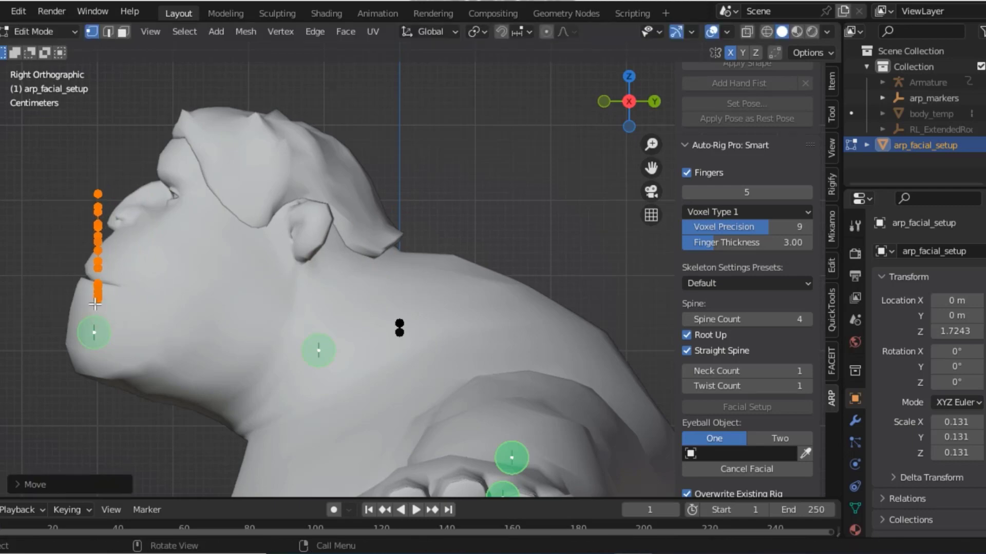
{"action": "key", "text": "r"}
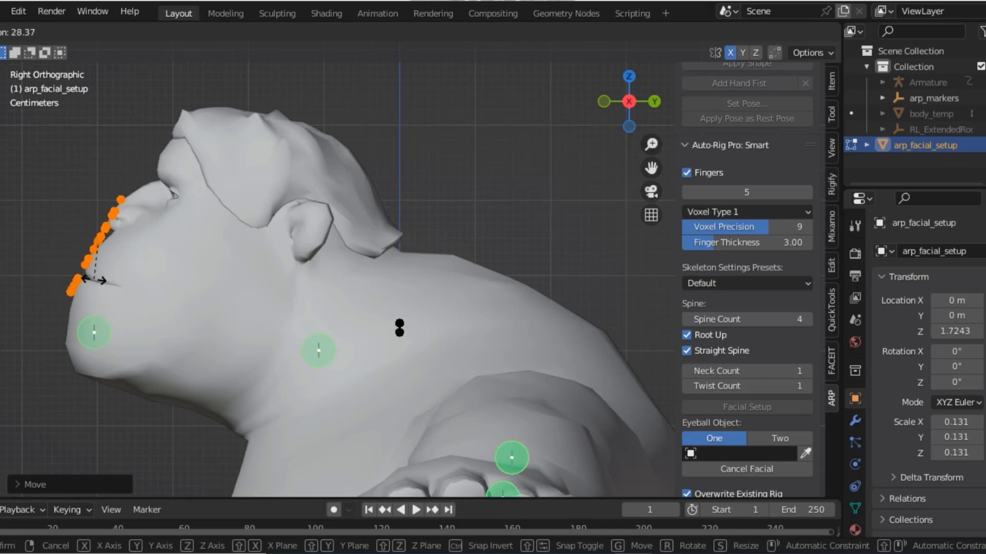
{"action": "left_click", "coordinate": [93, 277]}
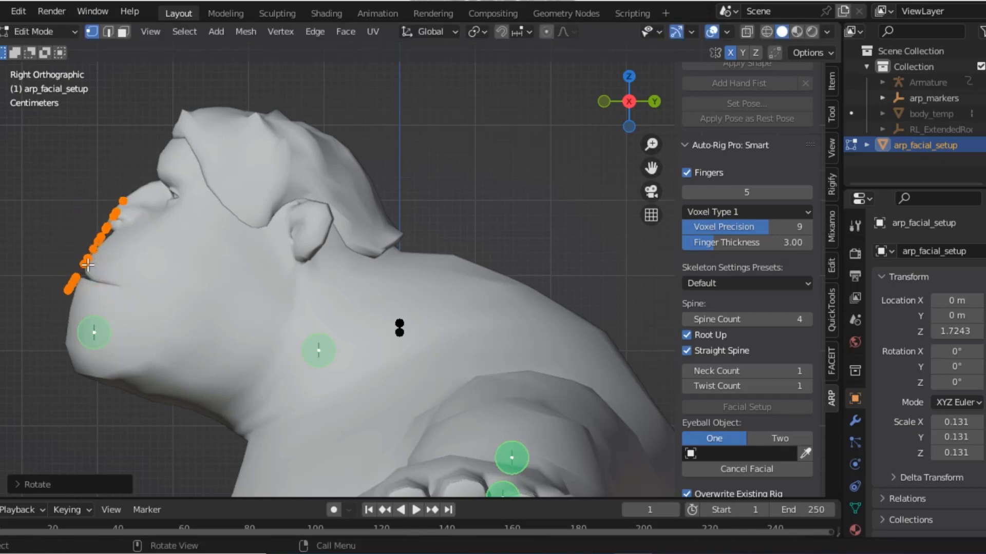
{"action": "key", "text": "g"}
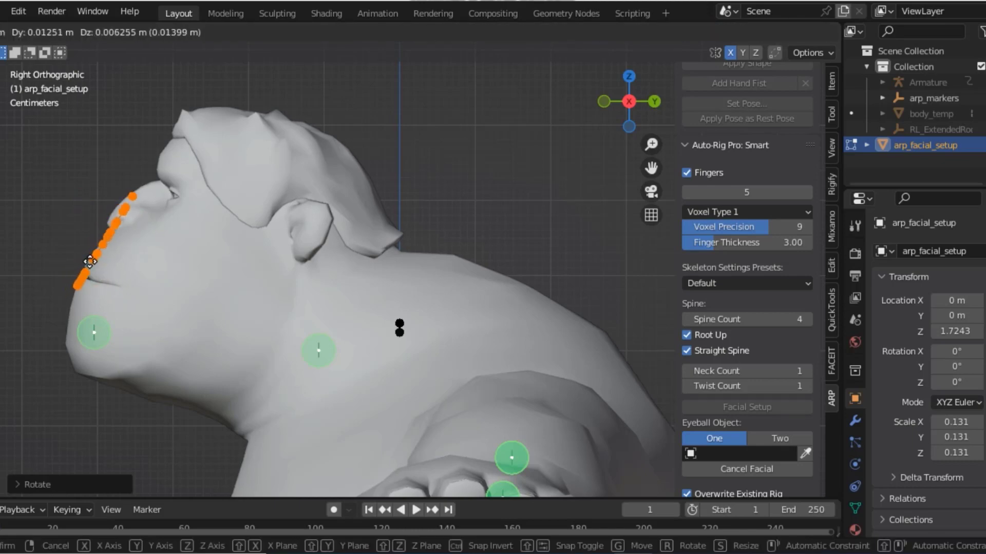
{"action": "left_click", "coordinate": [91, 259]}
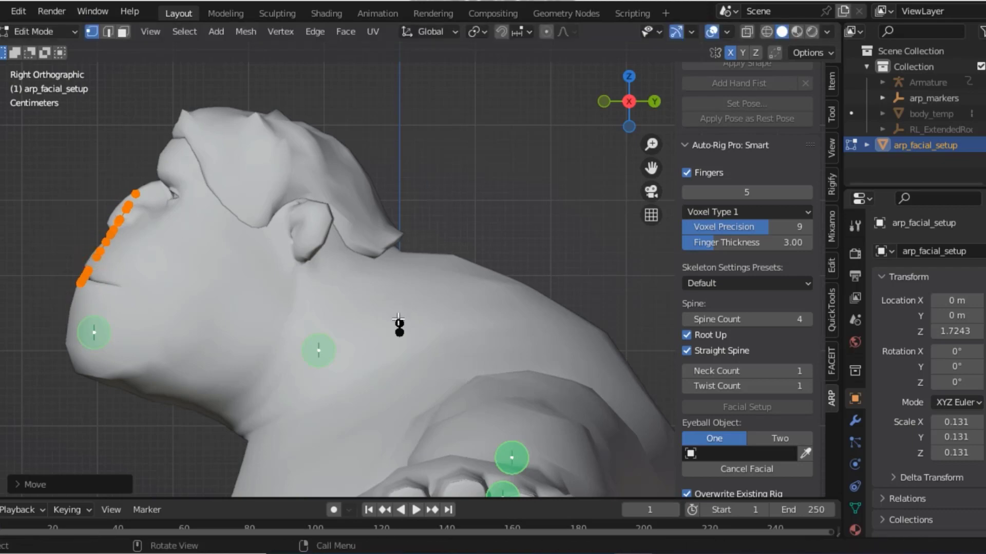
{"action": "key", "text": "KP_1"}
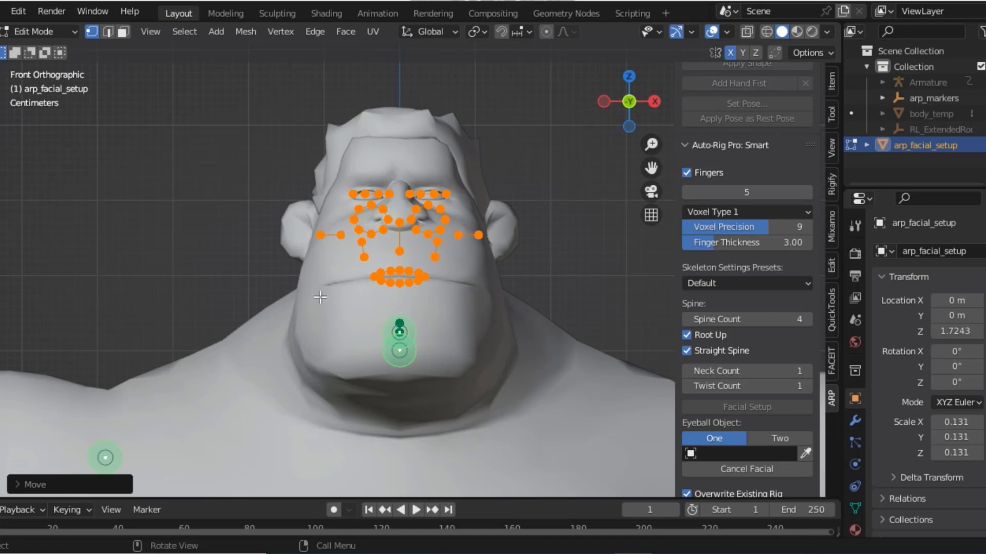
In side view, move the two jaw markers from the neck to the chin.
{"action": "key", "text": "KP_3"}
{"action": "left_click_drag", "start_coordinate": [375, 305], "coordinate": [428, 337]}
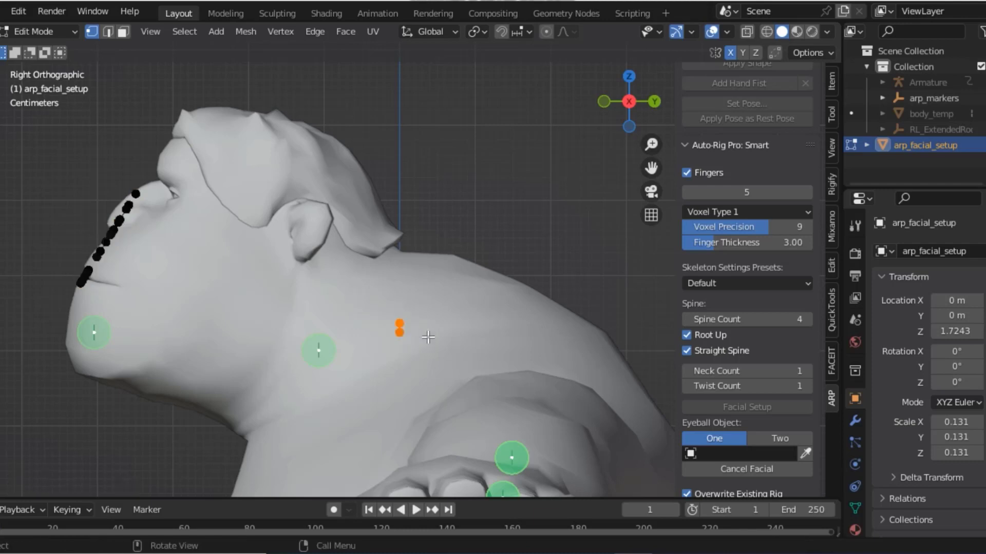
{"action": "key", "text": "g"}
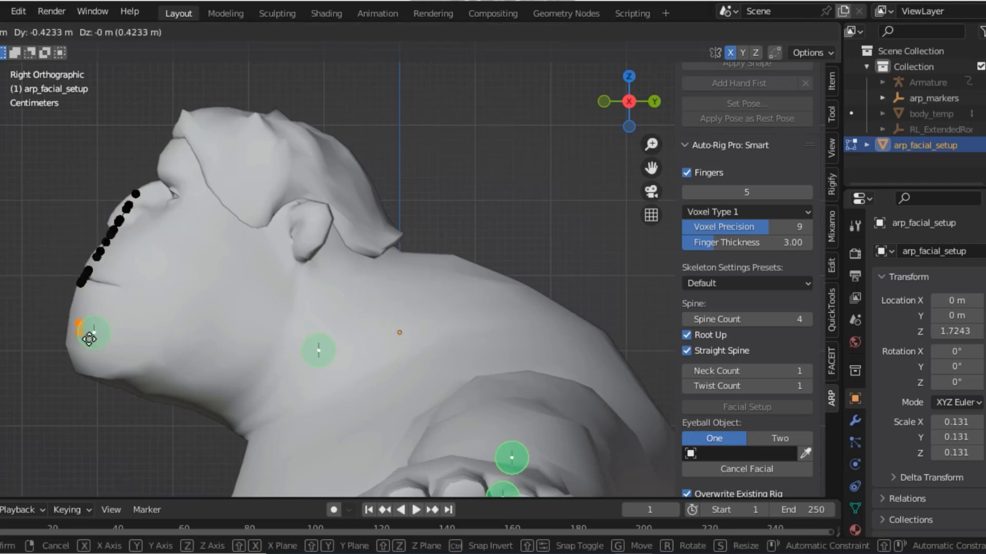
{"action": "left_click", "coordinate": [93, 327]}
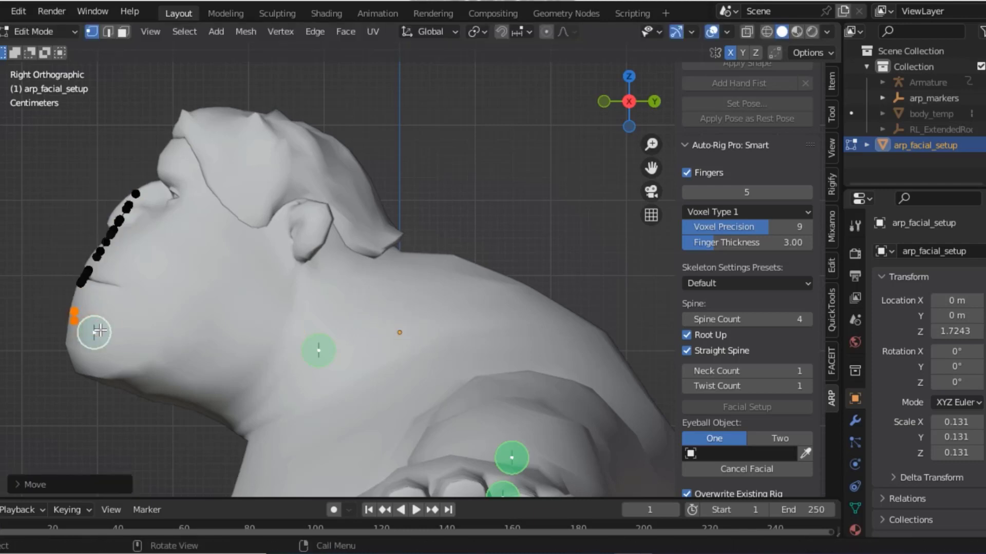
Enlarge the lip marker ring to the mouth's width and lower it onto the lips.
{"action": "key", "text": "KP_1"}
{"action": "scroll", "coordinate": [452, 219], "scroll_direction": "up", "scroll_amount": 2}
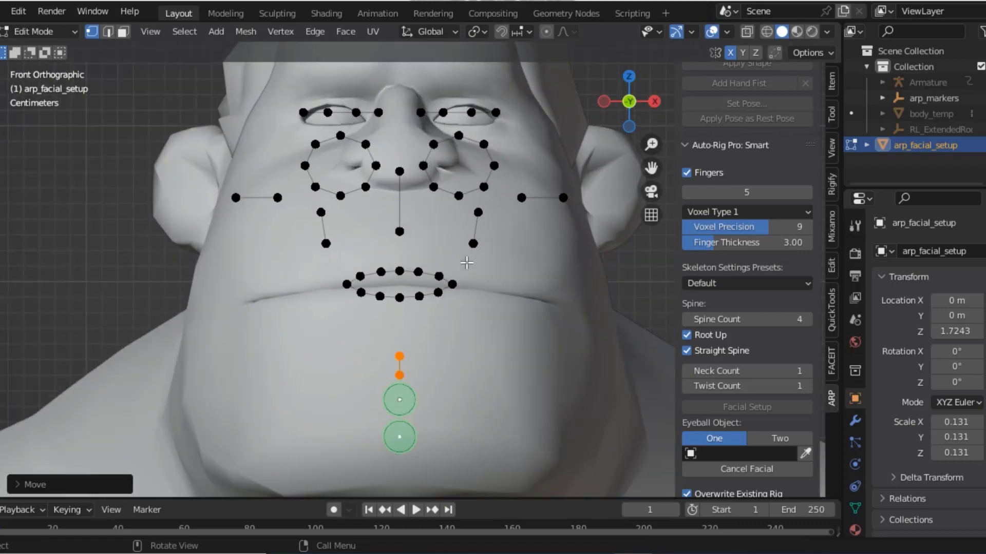
{"action": "scroll", "coordinate": [452, 219], "scroll_direction": "up", "scroll_amount": 2}
{"action": "scroll", "coordinate": [452, 219], "scroll_direction": "up", "scroll_amount": 2}
{"action": "mouse_move", "coordinate": [291, 259]}
{"action": "left_mouse_down"}
{"action": "mouse_move", "coordinate": [419, 281]}
{"action": "mouse_move", "coordinate": [496, 324]}
{"action": "left_mouse_up"}
{"action": "key", "text": "s"}
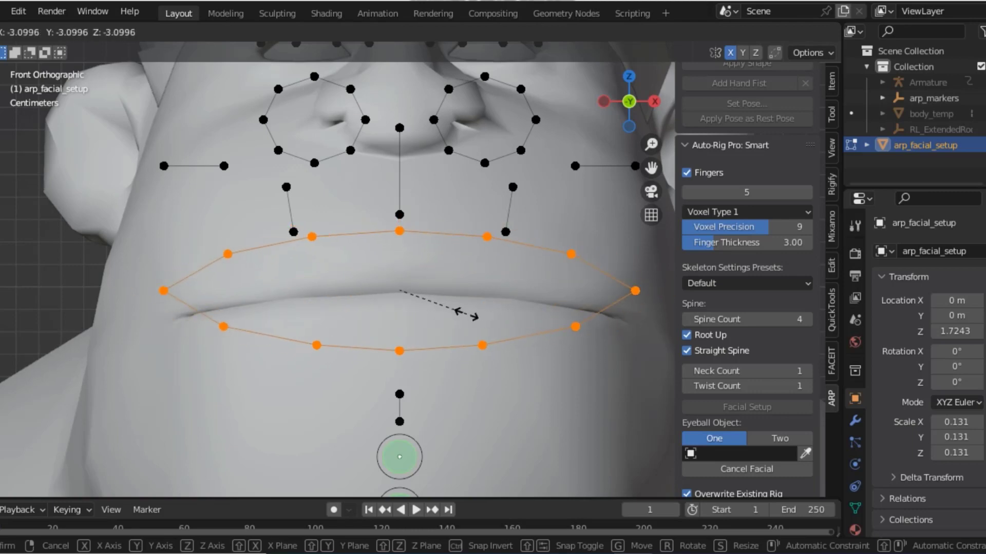
{"action": "left_click", "coordinate": [466, 314]}
{"action": "key", "text": "g"}
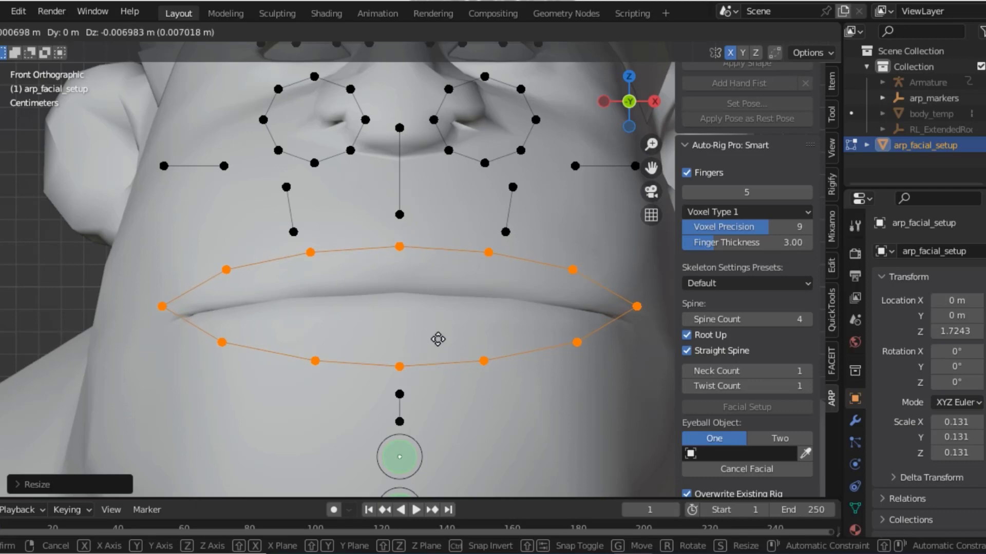
{"action": "left_click", "coordinate": [438, 337]}
Space and position the two chin markers between the lips and jaw.
{"action": "scroll", "coordinate": [398, 401], "scroll_direction": "down", "scroll_amount": 2}
{"action": "scroll", "coordinate": [391, 370], "scroll_direction": "down", "scroll_amount": 1}
{"action": "scroll", "coordinate": [391, 371], "scroll_direction": "up", "scroll_amount": 1}
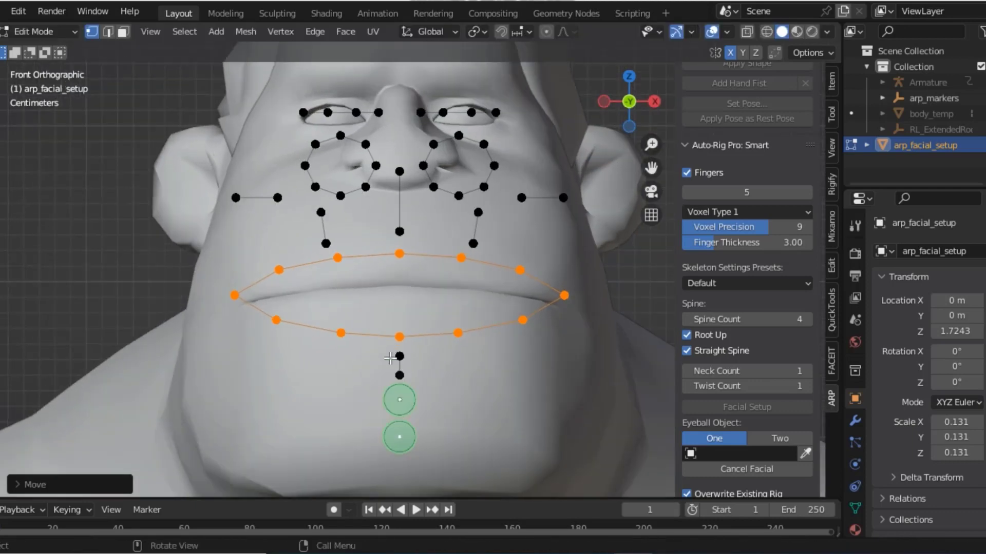
{"action": "scroll", "coordinate": [391, 370], "scroll_direction": "up", "scroll_amount": 1}
{"action": "left_click", "coordinate": [400, 373]}
{"action": "left_click", "coordinate": [399, 396], "text": "shift"}
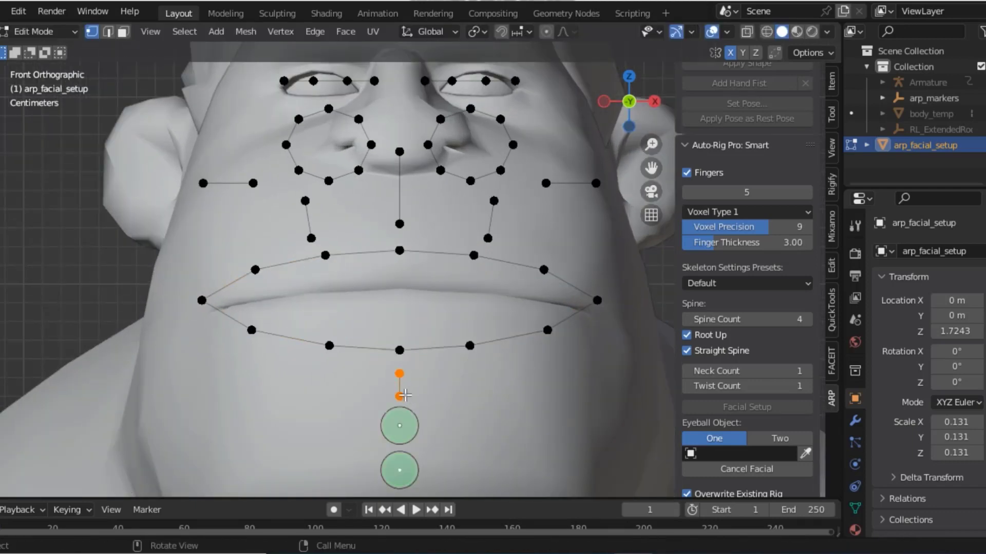
{"action": "key", "text": "s"}
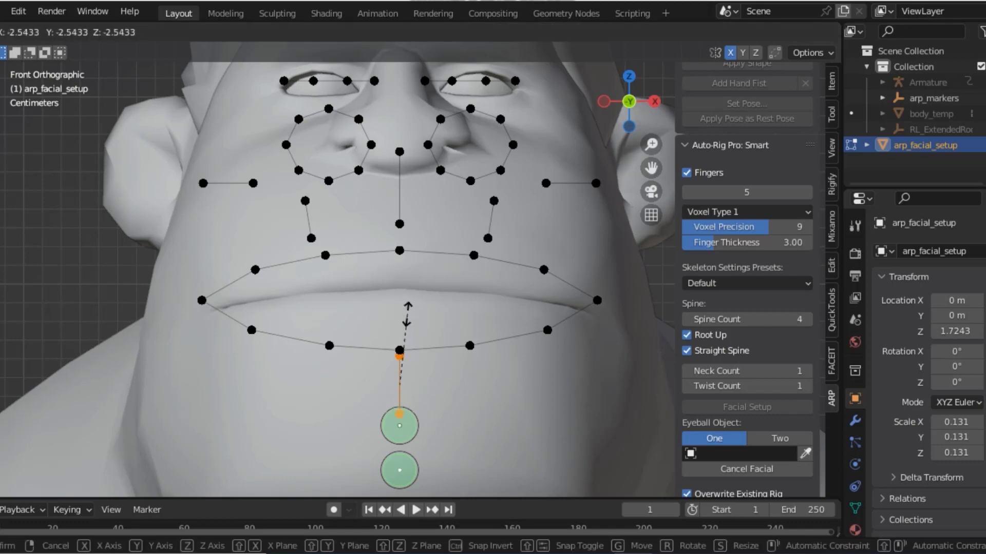
{"action": "left_click", "coordinate": [407, 311]}
{"action": "scroll", "coordinate": [380, 442], "scroll_direction": "down", "scroll_amount": 2}
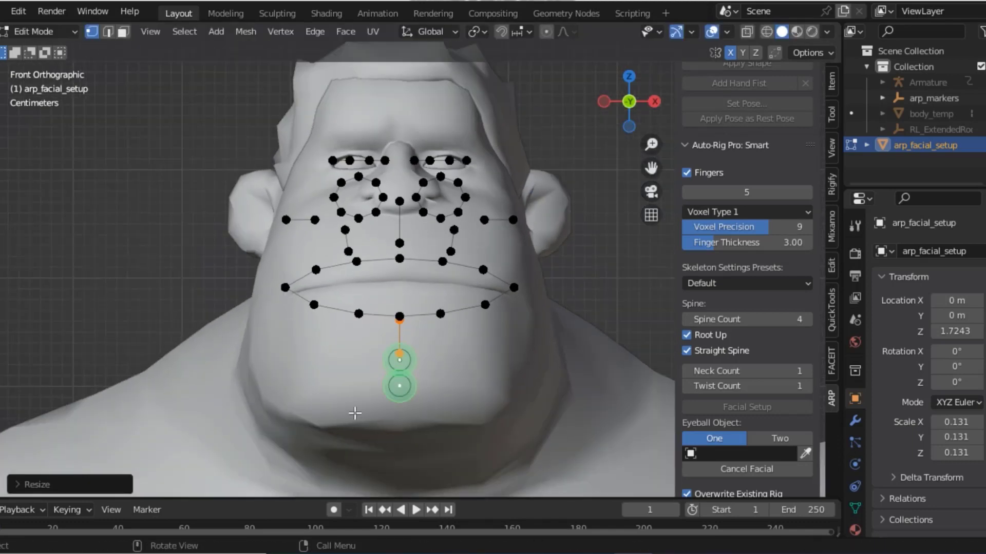
{"action": "key", "text": "g"}
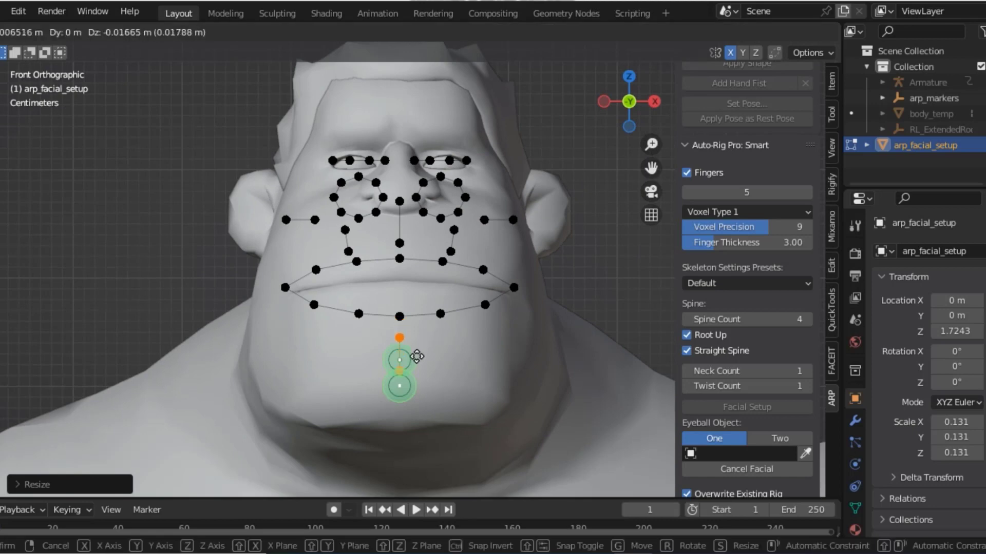
{"action": "left_click", "coordinate": [416, 354]}
{"action": "scroll", "coordinate": [466, 237], "scroll_direction": "up", "scroll_amount": 1}
{"action": "scroll", "coordinate": [465, 237], "scroll_direction": "up", "scroll_amount": 1}
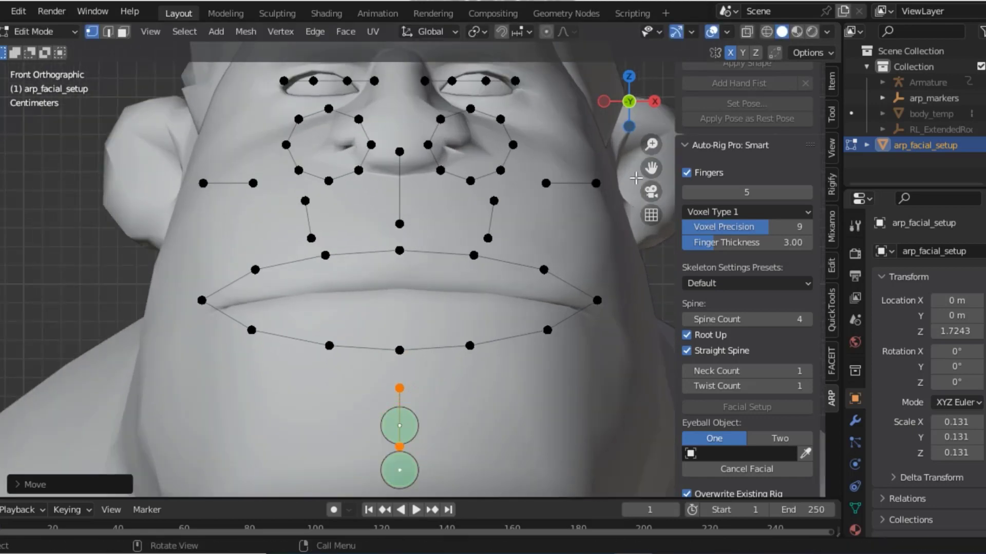
Raise the nose column markers up along the nose.
{"action": "left_click_drag", "start_coordinate": [652, 169], "coordinate": [639, 243]}
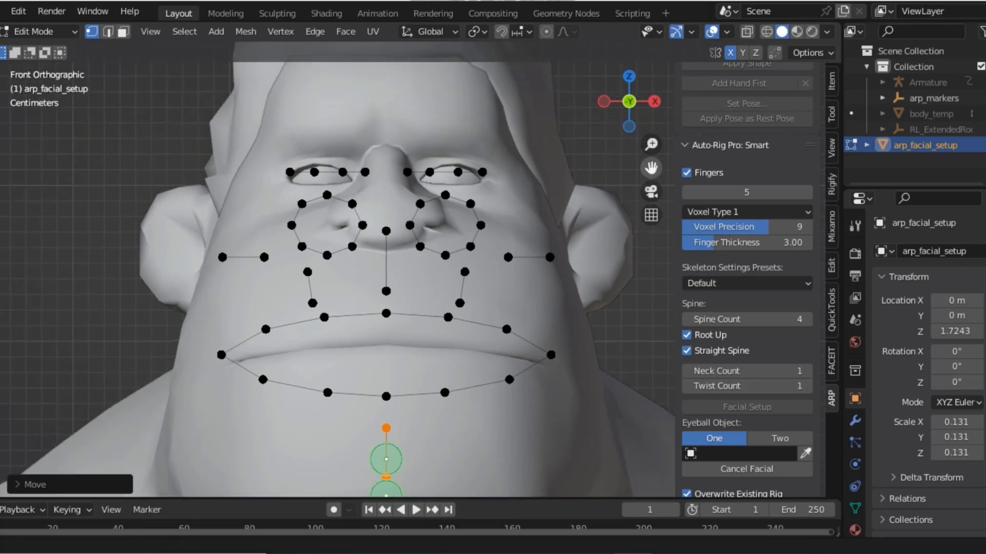
{"action": "right_click", "coordinate": [376, 238], "text": "shift"}
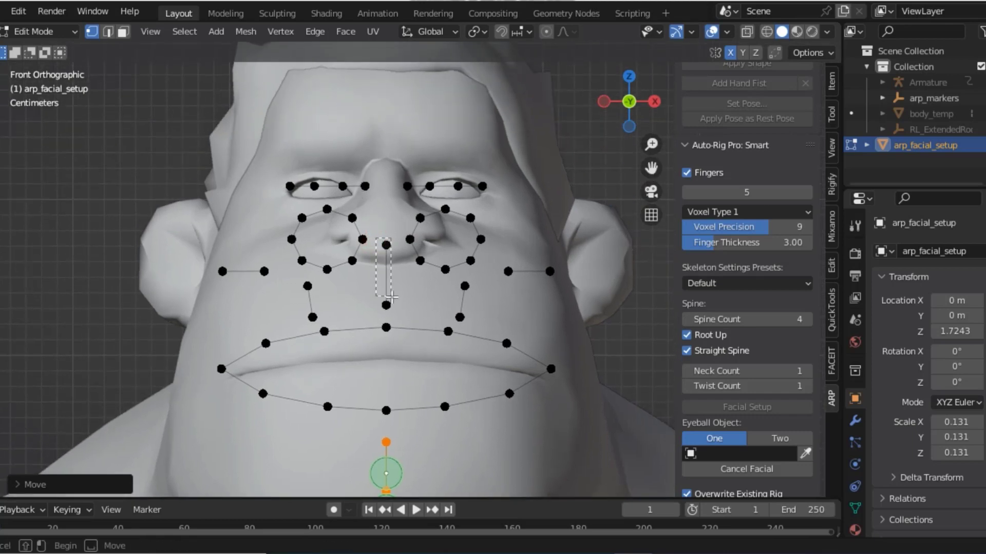
{"action": "left_click_drag", "start_coordinate": [373, 232], "coordinate": [399, 313]}
{"action": "key", "text": "g"}
{"action": "left_click", "coordinate": [406, 227]}
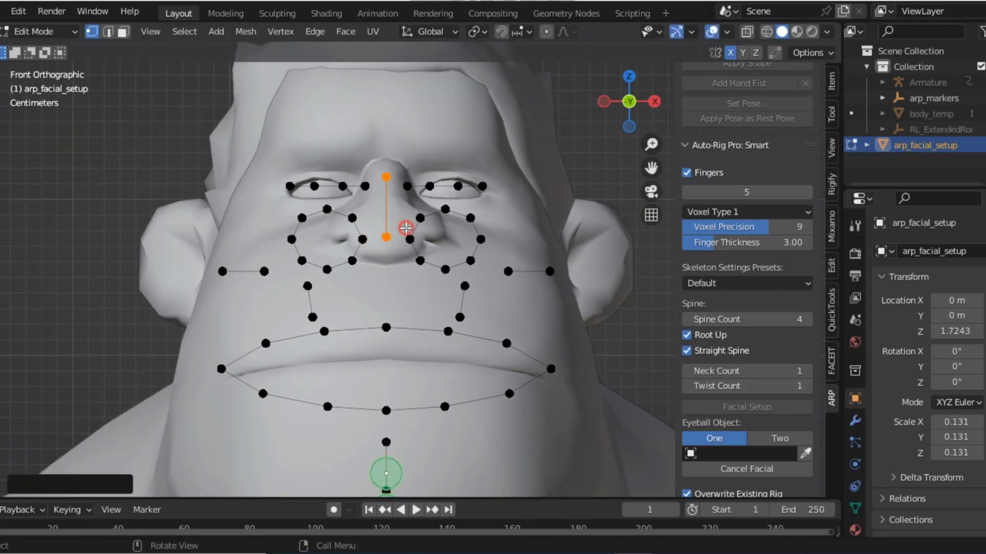
Raise the brow markers onto the eyebrow and select the marker ring below the eye.
{"action": "left_click_drag", "start_coordinate": [405, 173], "coordinate": [495, 200]}
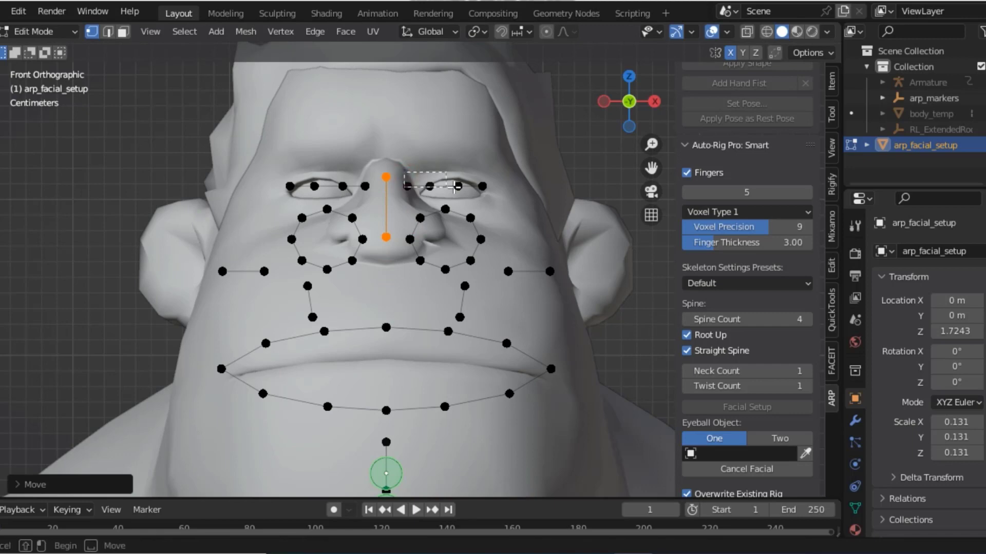
{"action": "key", "text": "g"}
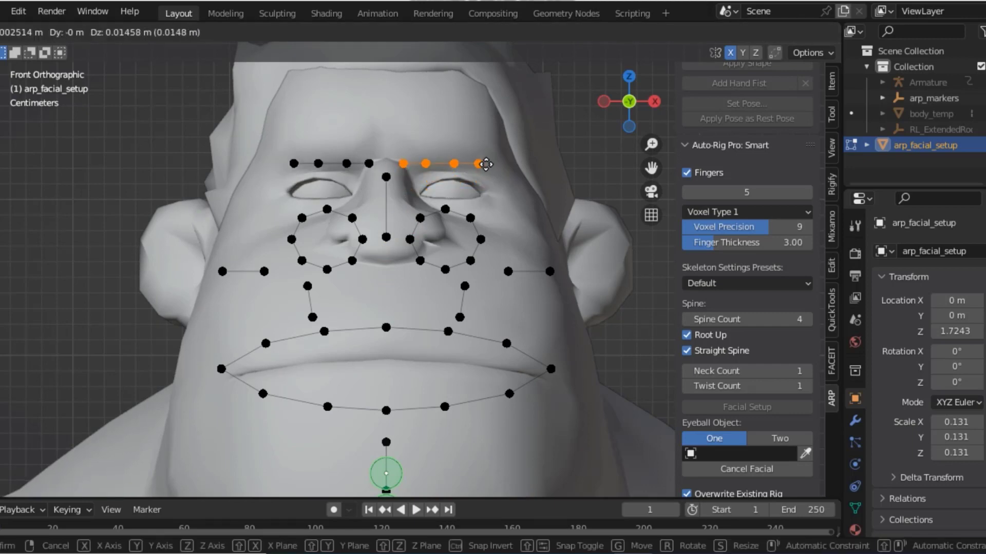
{"action": "left_click", "coordinate": [497, 149]}
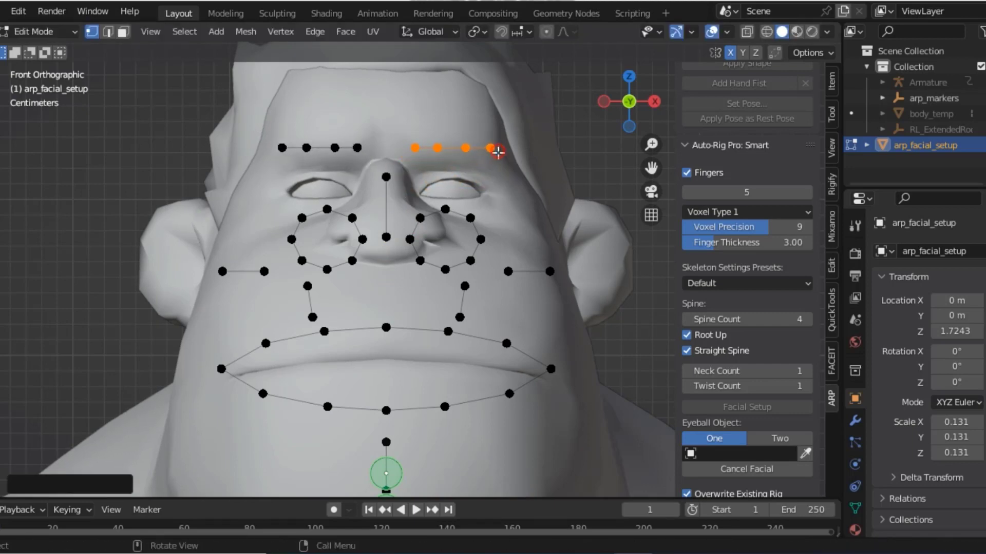
{"action": "left_click_drag", "start_coordinate": [406, 206], "coordinate": [482, 265]}
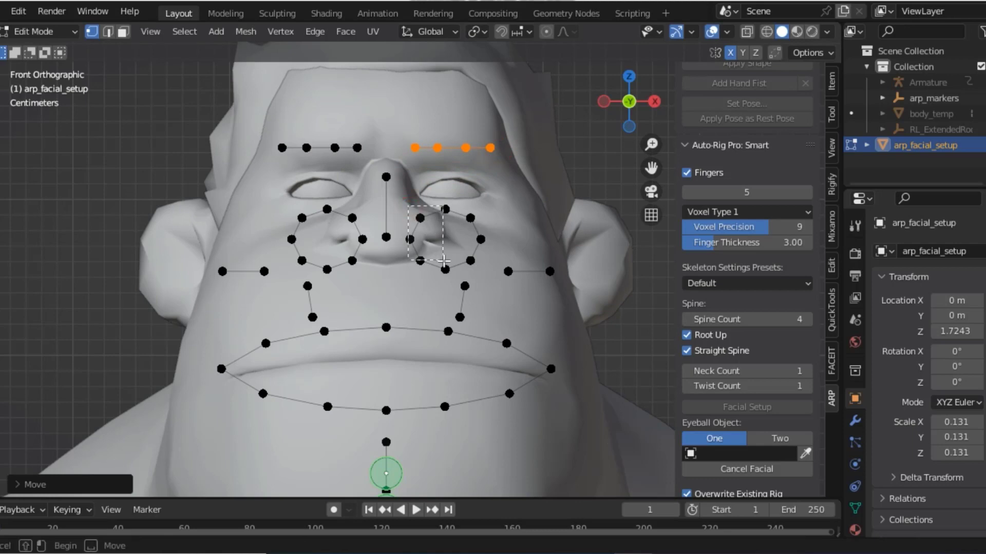
Raise the eye-ring markers toward the eye and fit the bottom and lower-left points to the lower eyelid.
{"action": "key", "text": "g"}
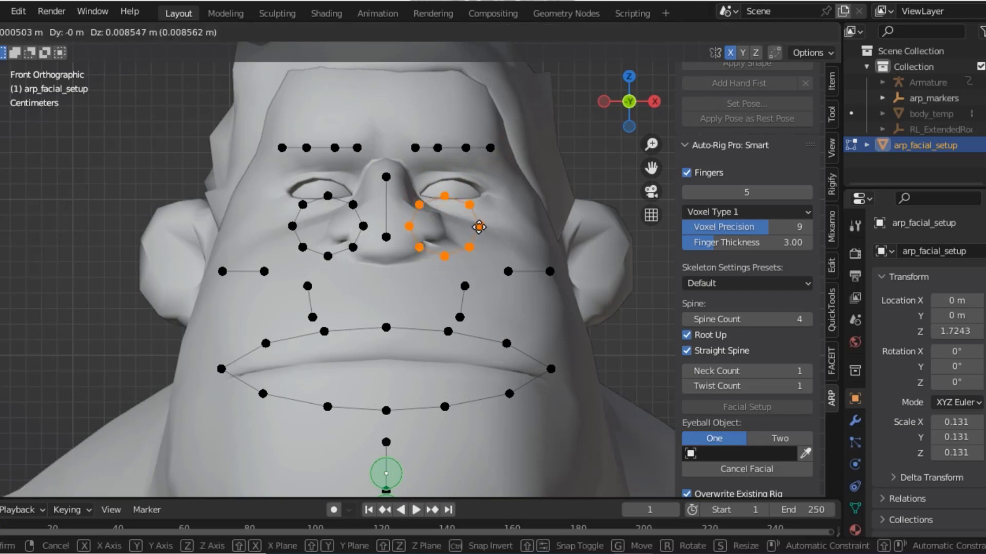
{"action": "left_click", "coordinate": [487, 208]}
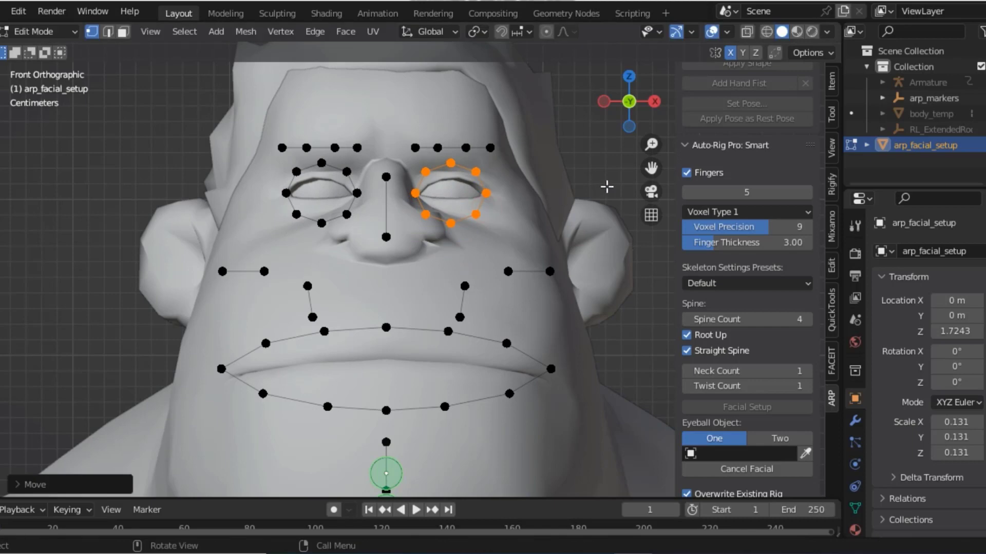
{"action": "scroll", "coordinate": [493, 211], "scroll_direction": "up", "scroll_amount": 2}
{"action": "scroll", "coordinate": [498, 212], "scroll_direction": "up", "scroll_amount": 1}
{"action": "scroll", "coordinate": [498, 212], "scroll_direction": "up", "scroll_amount": 2}
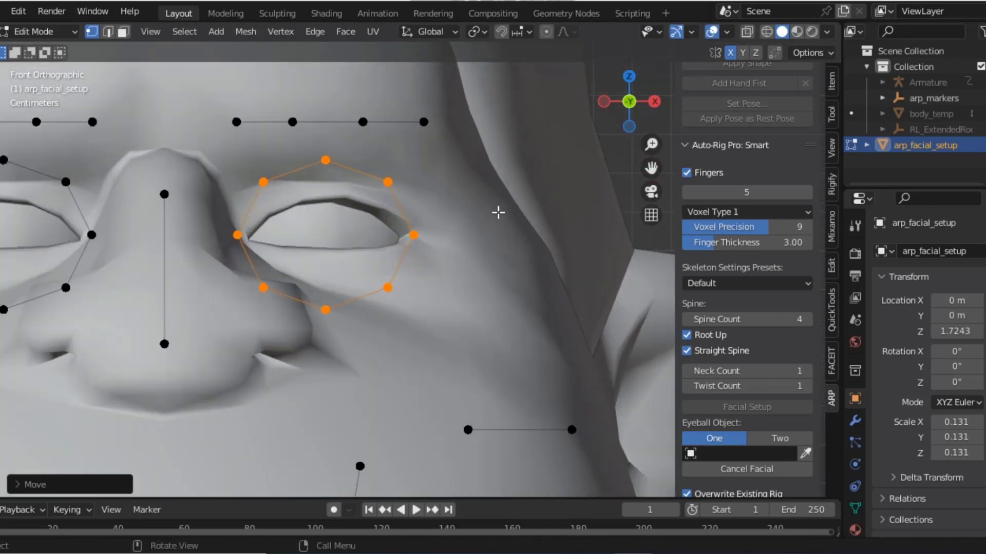
{"action": "scroll", "coordinate": [500, 212], "scroll_direction": "up", "scroll_amount": 2}
{"action": "left_click", "coordinate": [292, 327]}
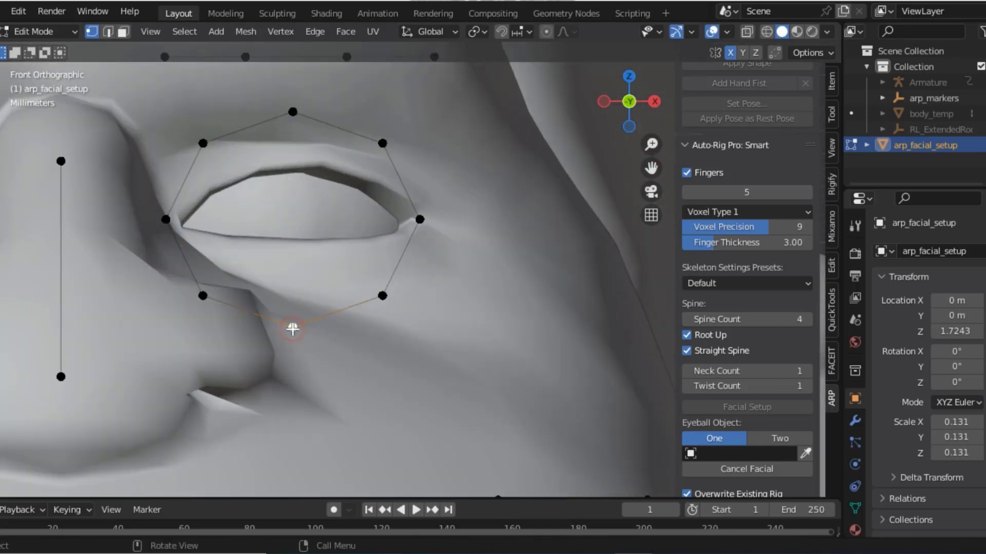
{"action": "key", "text": "g"}
{"action": "left_click", "coordinate": [313, 249]}
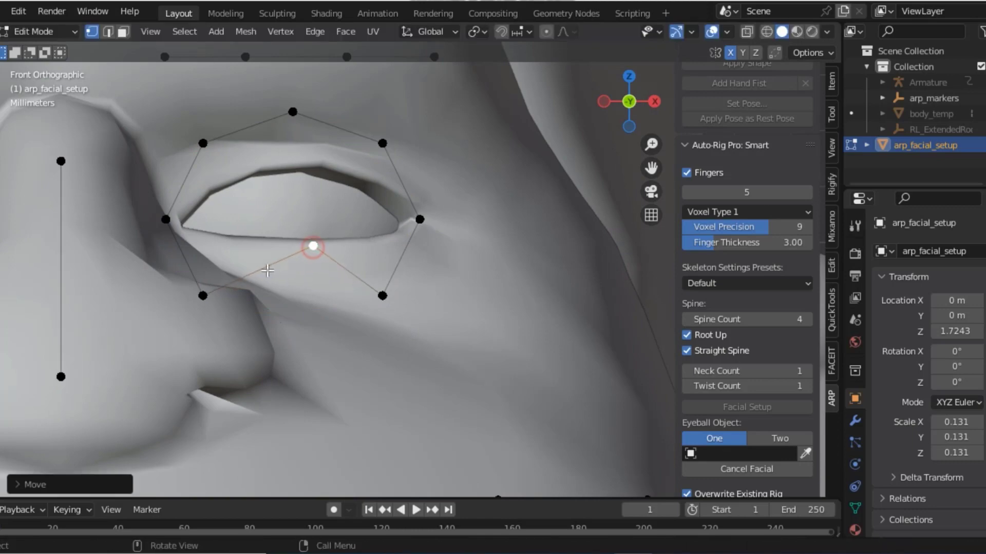
{"action": "left_click", "coordinate": [203, 296]}
{"action": "key", "text": "g"}
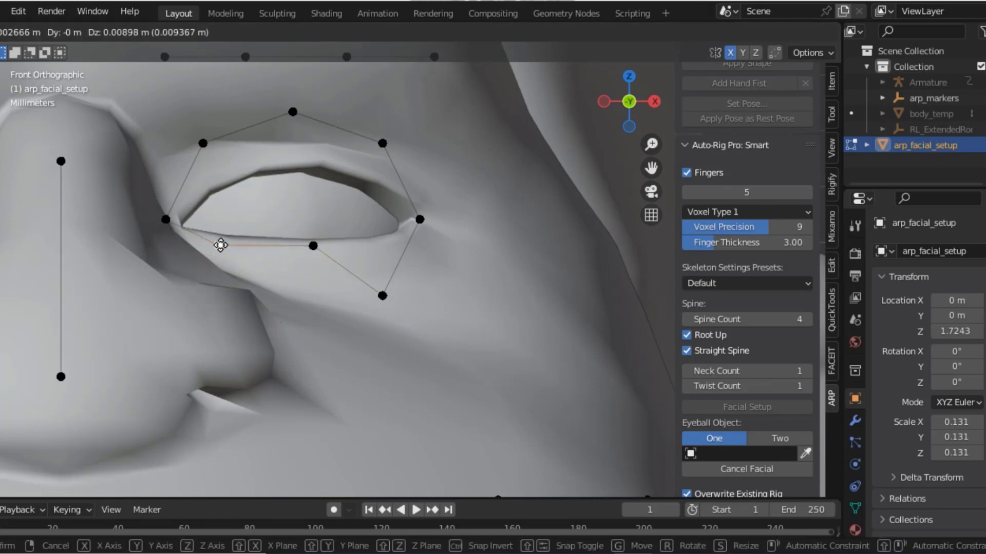
{"action": "left_click", "coordinate": [218, 243]}
Fit the lower-right, upper-right, top and upper-left eye-ring points onto the eyelid edges.
{"action": "left_click", "coordinate": [380, 296]}
{"action": "key", "text": "g"}
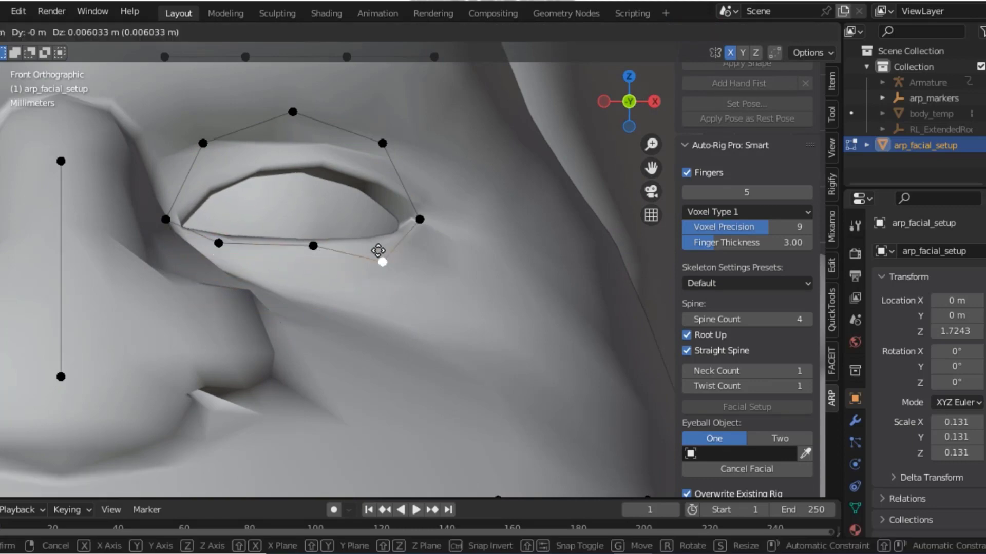
{"action": "left_click", "coordinate": [380, 244]}
{"action": "left_click", "coordinate": [382, 144]}
{"action": "key", "text": "g"}
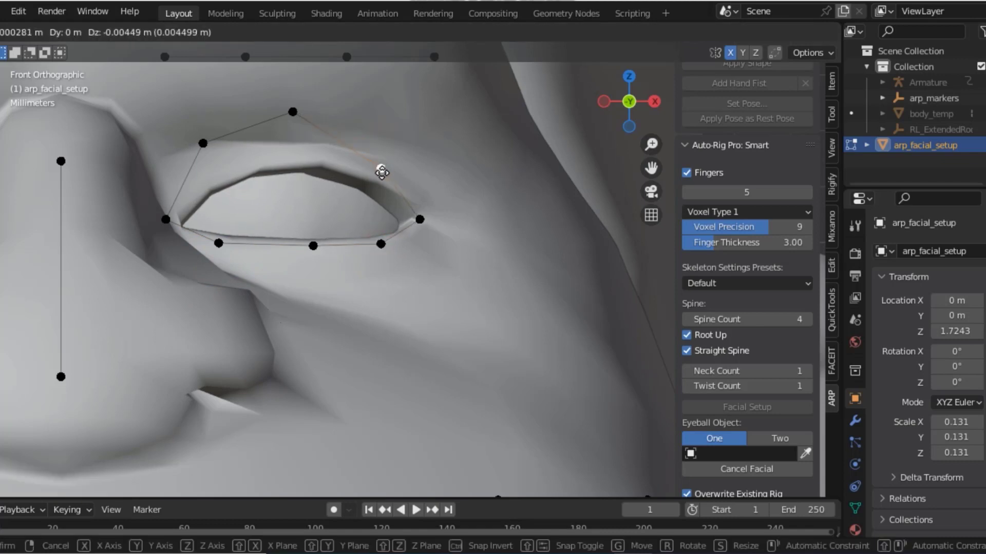
{"action": "left_click", "coordinate": [380, 175]}
{"action": "left_click", "coordinate": [291, 112]}
{"action": "key", "text": "g"}
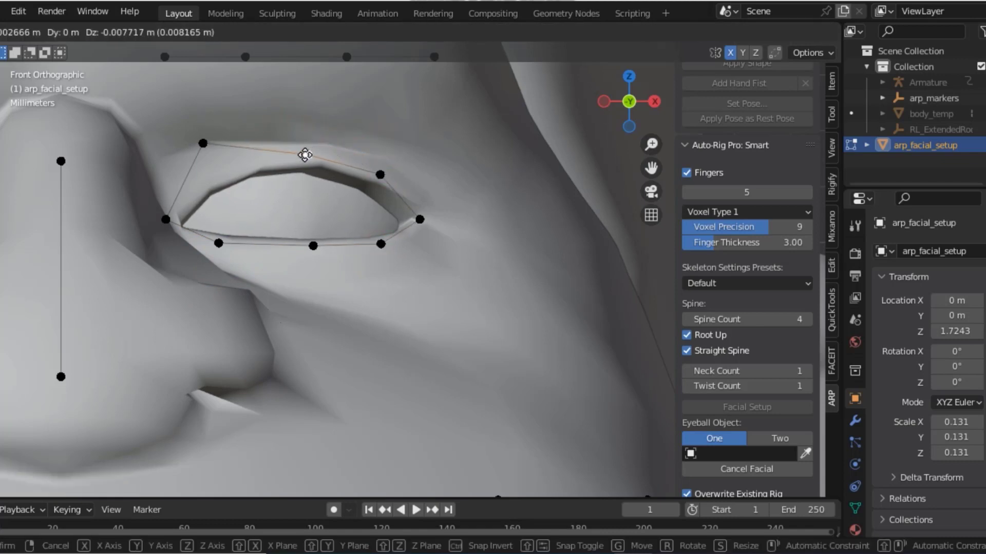
{"action": "left_click", "coordinate": [307, 154]}
{"action": "left_click", "coordinate": [203, 145]}
{"action": "key", "text": "g"}
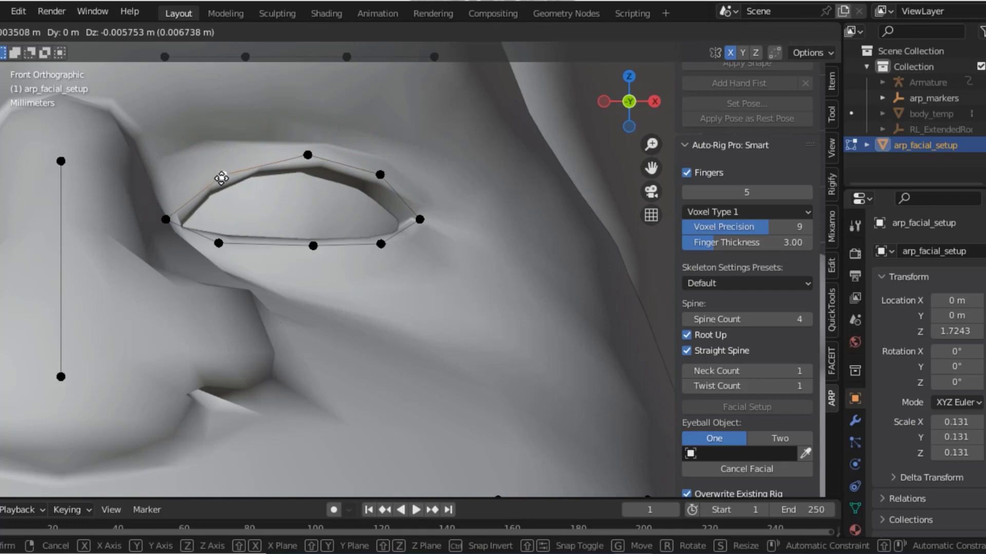
{"action": "left_click", "coordinate": [221, 178]}
{"action": "scroll", "coordinate": [109, 281], "scroll_direction": "down", "scroll_amount": 3}
Move the cheek marker pair lower and outward, then put the outer marker onto the ear.
{"action": "scroll", "coordinate": [93, 278], "scroll_direction": "down", "scroll_amount": 1}
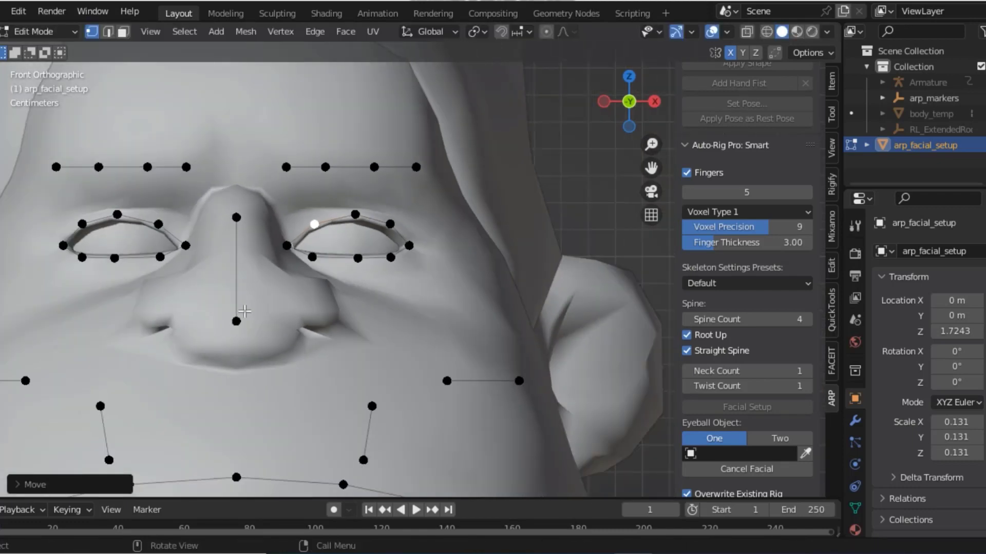
{"action": "scroll", "coordinate": [244, 311], "scroll_direction": "down", "scroll_amount": 1}
{"action": "left_click_drag", "start_coordinate": [424, 351], "coordinate": [521, 388]}
{"action": "key", "text": "g"}
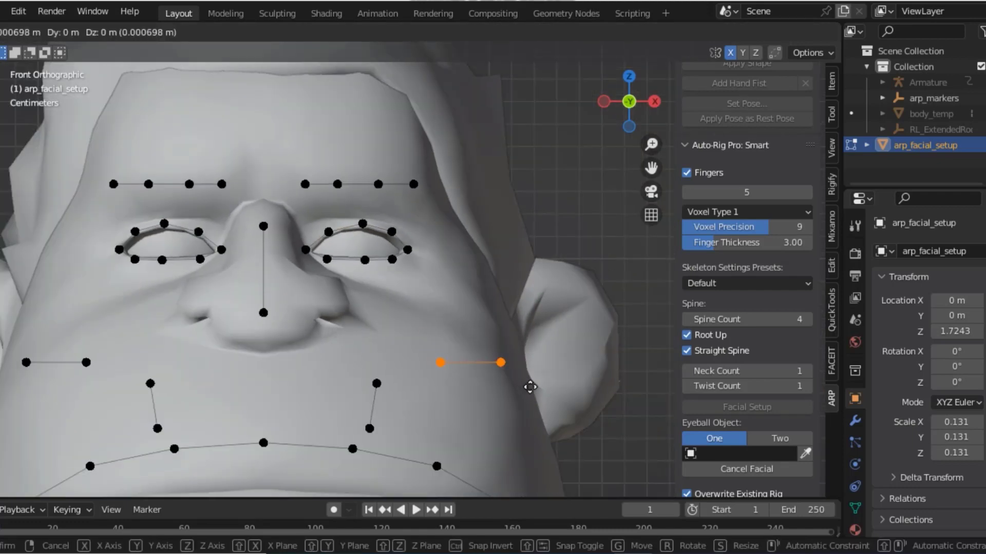
{"action": "left_click", "coordinate": [627, 420]}
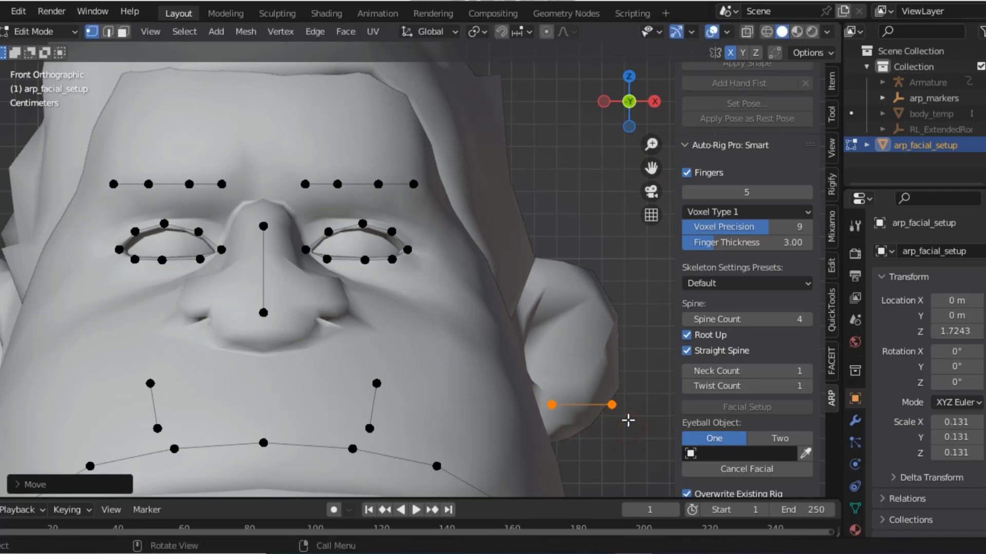
{"action": "left_click", "coordinate": [614, 405]}
{"action": "key", "text": "g"}
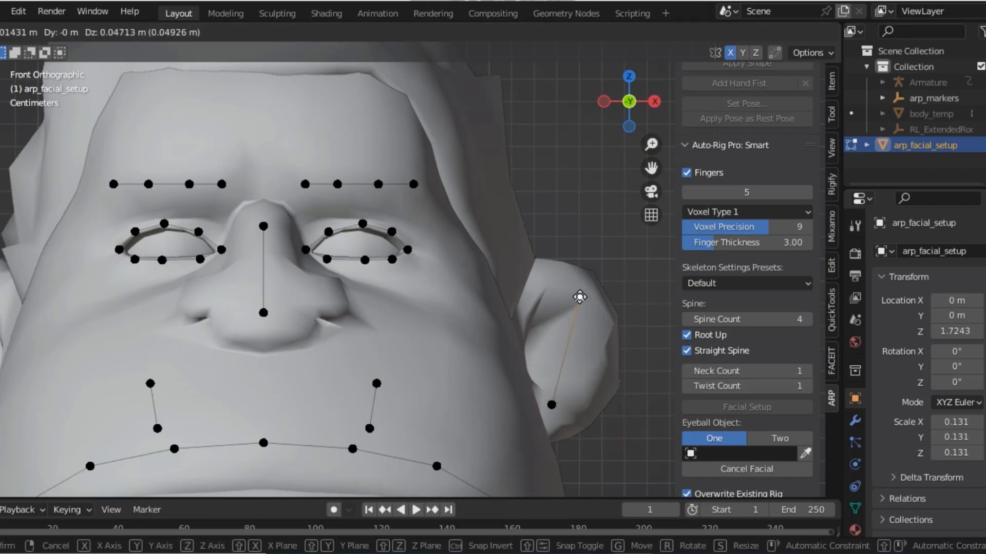
{"action": "left_click", "coordinate": [534, 296]}
Shift the inner cheek marker pair further out on the cheek and select the upper cheek marker.
{"action": "left_click_drag", "start_coordinate": [330, 369], "coordinate": [406, 438]}
{"action": "key", "text": "g"}
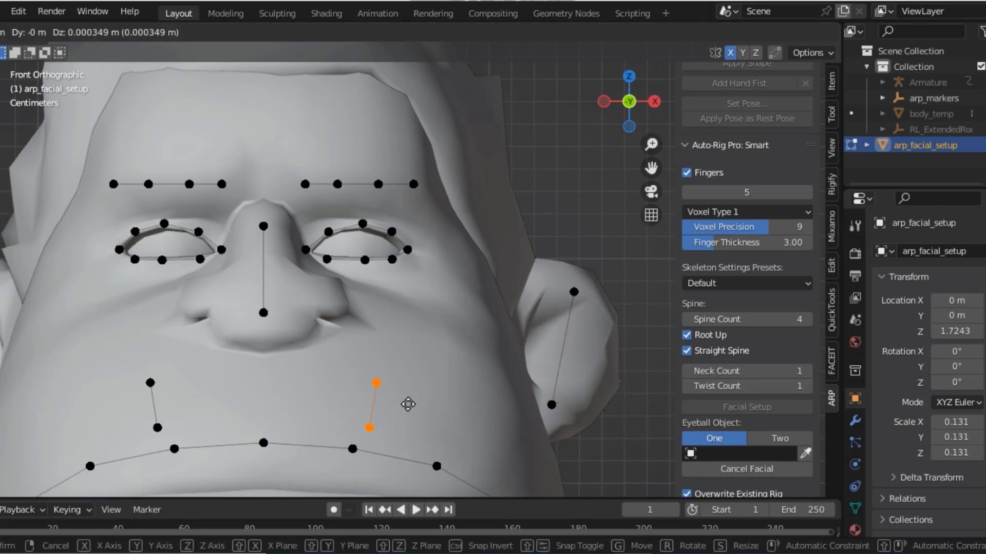
{"action": "left_click", "coordinate": [446, 399]}
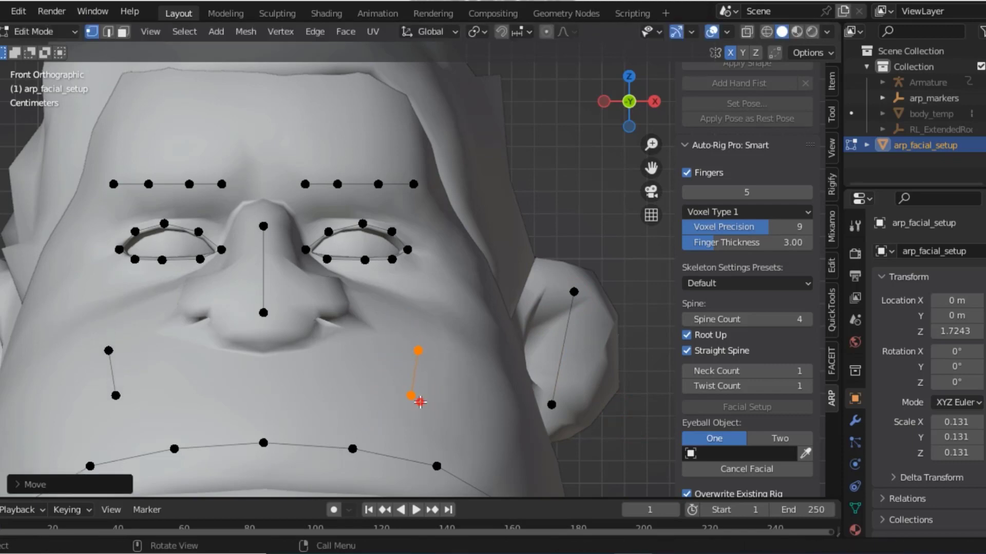
{"action": "left_click", "coordinate": [414, 394]}
{"action": "left_click", "coordinate": [419, 351]}
Place the upper cheek marker up and outward on the cheekbone.
{"action": "key", "text": "g"}
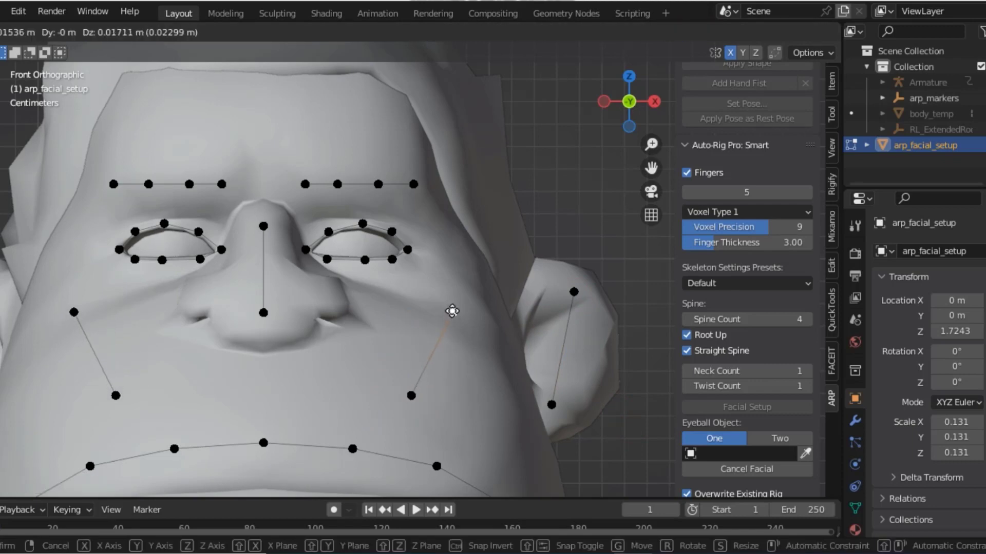
{"action": "left_click", "coordinate": [458, 306]}
{"action": "scroll", "coordinate": [318, 326], "scroll_direction": "down", "scroll_amount": 1}
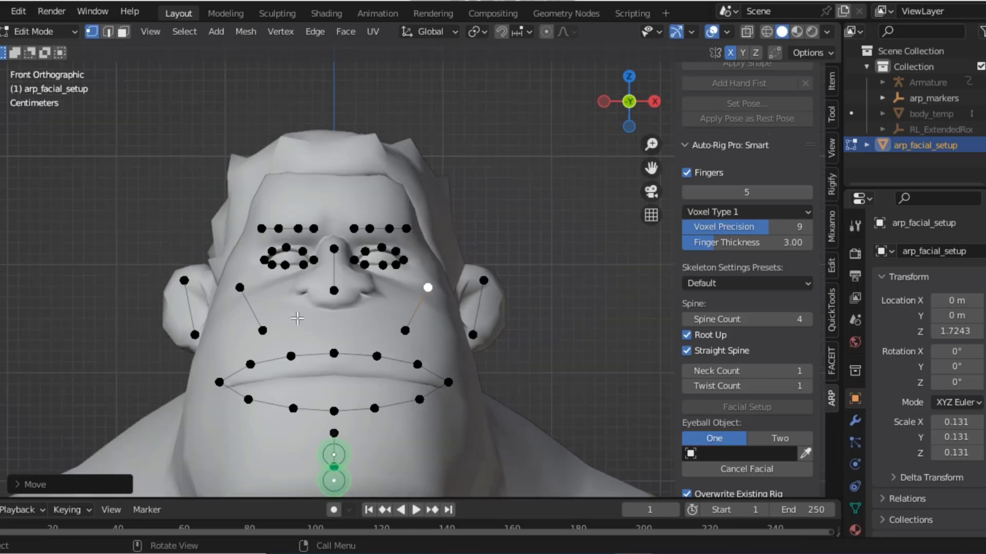
{"action": "scroll", "coordinate": [360, 337], "scroll_direction": "down", "scroll_amount": 2}
{"action": "scroll", "coordinate": [745, 470], "scroll_direction": "down", "scroll_amount": 4}
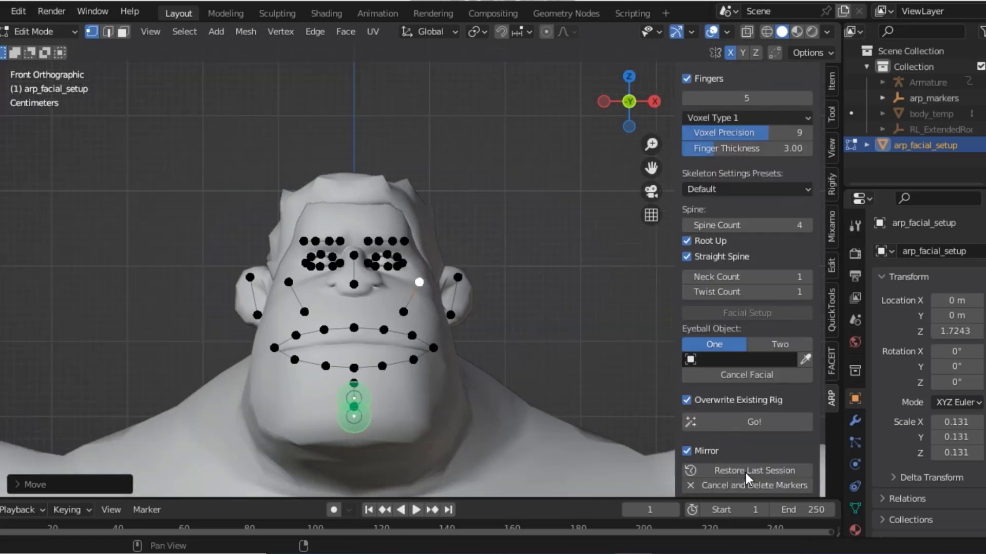
{"action": "scroll", "coordinate": [739, 451], "scroll_direction": "down", "scroll_amount": 2}
Generate the facial rig with CC_Base_Eye as the eyeball object.
{"action": "left_click", "coordinate": [739, 368]}
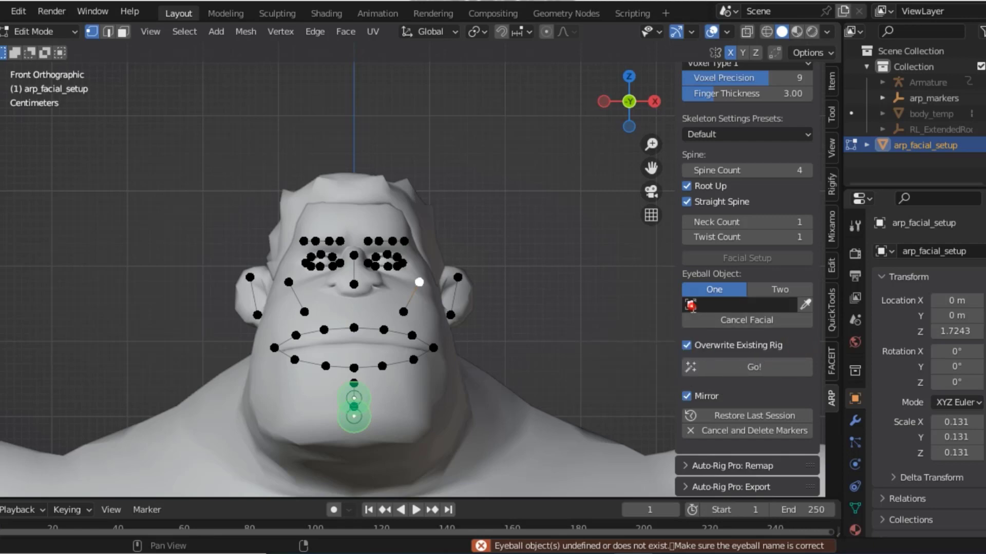
{"action": "left_click", "coordinate": [729, 304]}
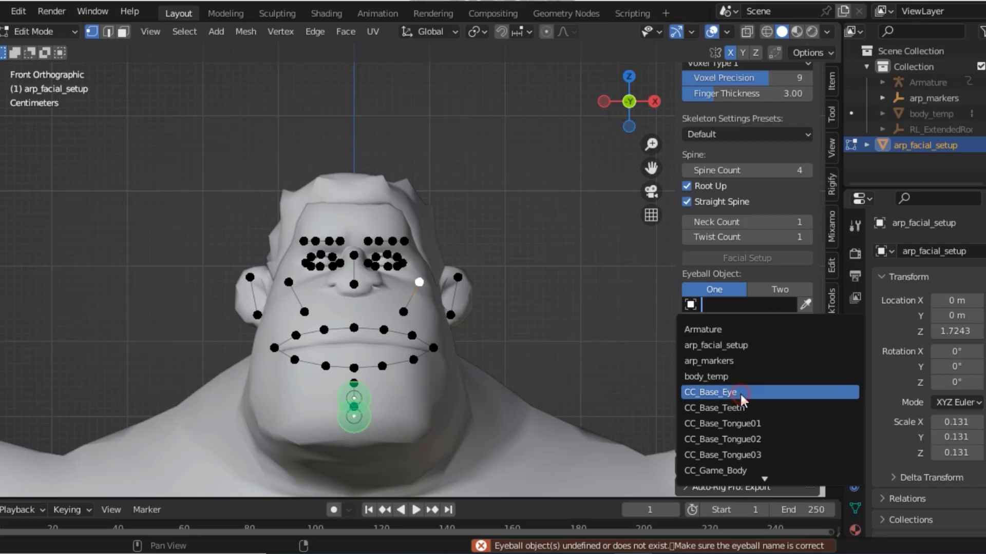
{"action": "left_click", "coordinate": [742, 393]}
{"action": "left_click", "coordinate": [752, 367]}
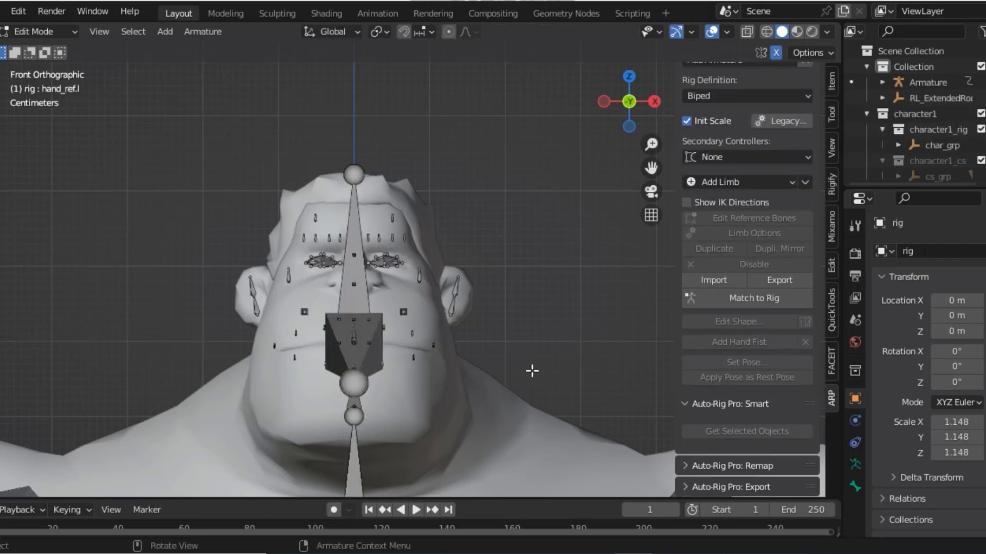
{"action": "scroll", "coordinate": [543, 362], "scroll_direction": "down", "scroll_amount": 3}
{"action": "scroll", "coordinate": [562, 253], "scroll_direction": "down", "scroll_amount": 3}
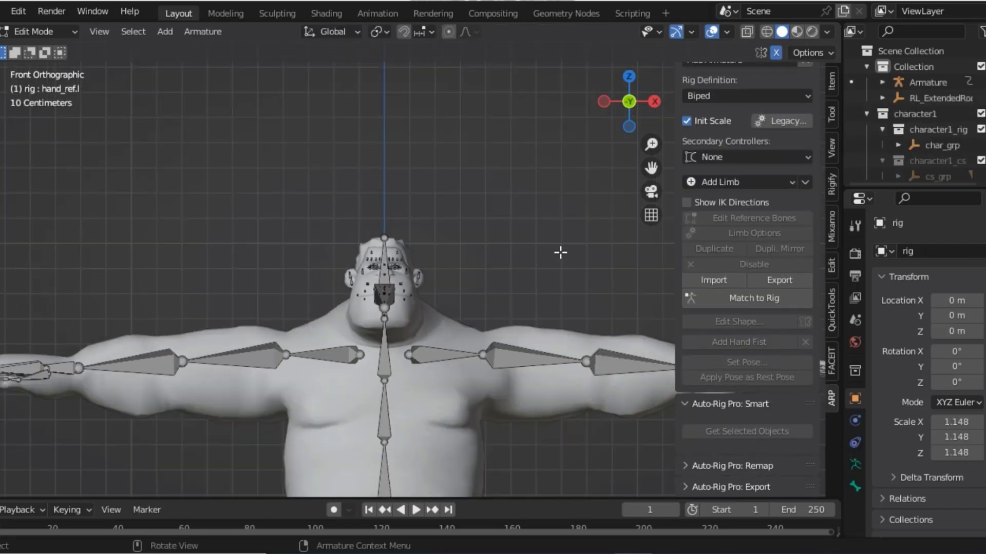
{"action": "scroll", "coordinate": [560, 252], "scroll_direction": "down", "scroll_amount": 2}
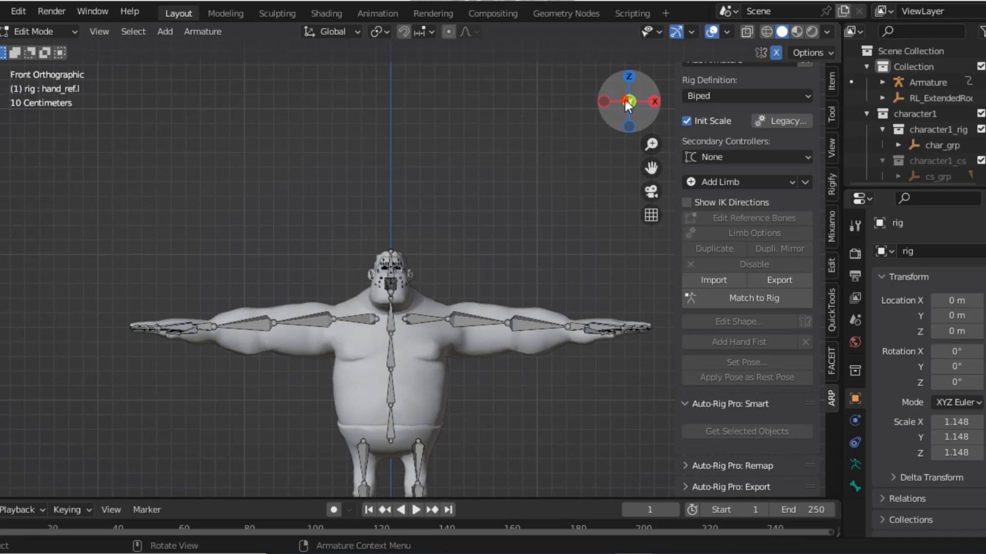
{"action": "mouse_move", "coordinate": [624, 100]}
{"action": "left_mouse_down"}
{"action": "mouse_move", "coordinate": [606, 118]}
{"action": "mouse_move", "coordinate": [613, 101]}
{"action": "mouse_move", "coordinate": [626, 103]}
{"action": "left_mouse_up"}
{"action": "scroll", "coordinate": [434, 259], "scroll_direction": "up", "scroll_amount": 3}
{"action": "scroll", "coordinate": [434, 259], "scroll_direction": "up", "scroll_amount": 3}
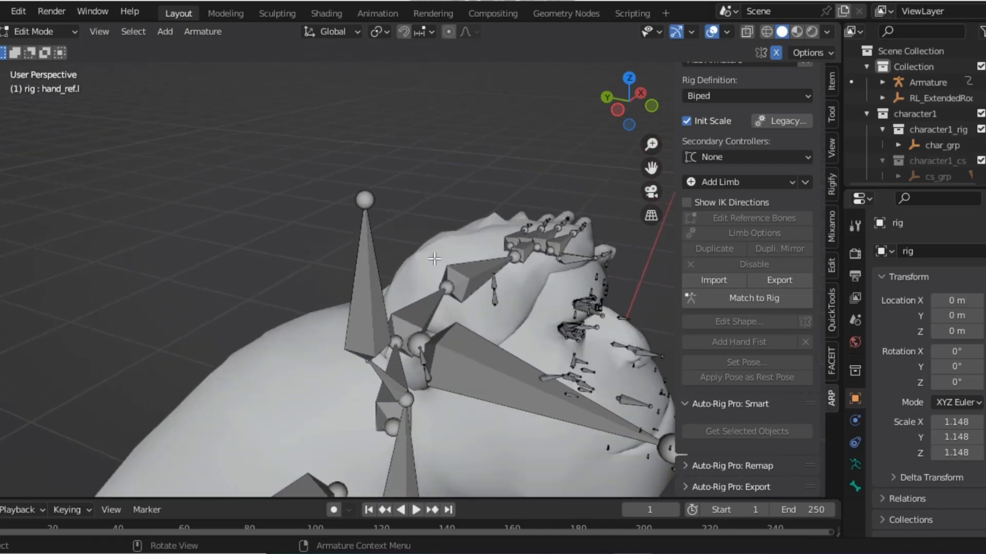
{"action": "scroll", "coordinate": [433, 260], "scroll_direction": "down", "scroll_amount": 1}
{"action": "scroll", "coordinate": [434, 259], "scroll_direction": "down", "scroll_amount": 1}
{"action": "scroll", "coordinate": [433, 259], "scroll_direction": "down", "scroll_amount": 2}
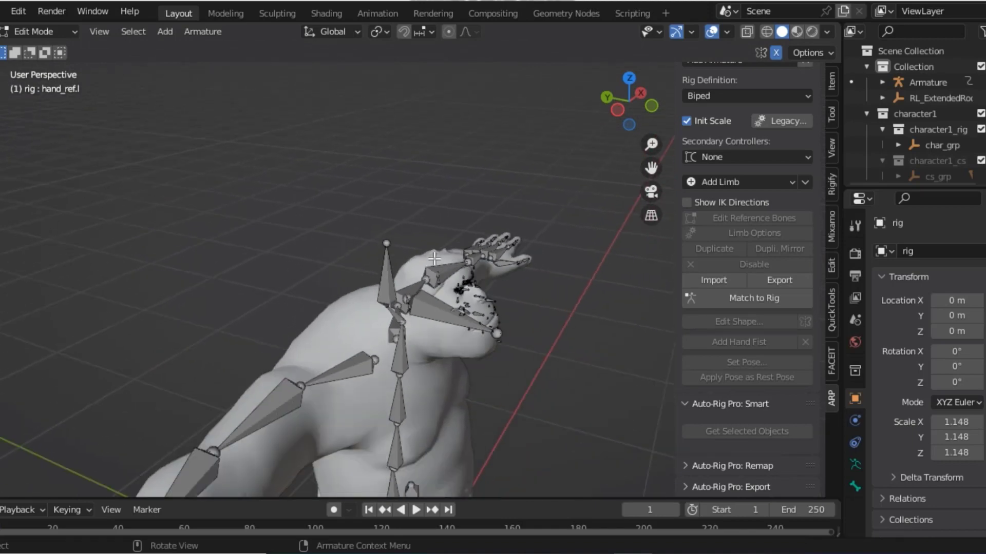
{"action": "left_click_drag", "start_coordinate": [614, 108], "coordinate": [632, 103]}
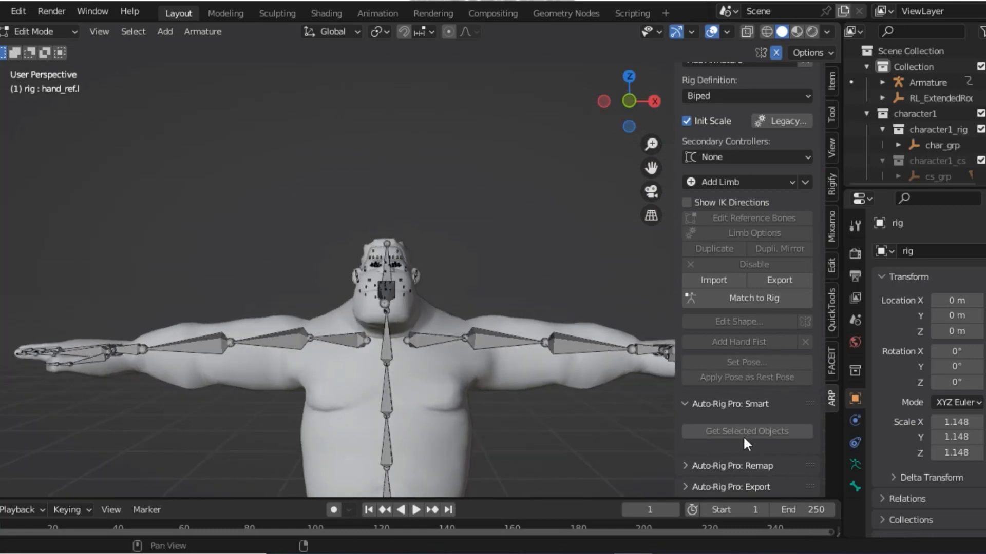
{"action": "scroll", "coordinate": [742, 380], "scroll_direction": "up", "scroll_amount": 3}
{"action": "scroll", "coordinate": [738, 410], "scroll_direction": "down", "scroll_amount": 3}
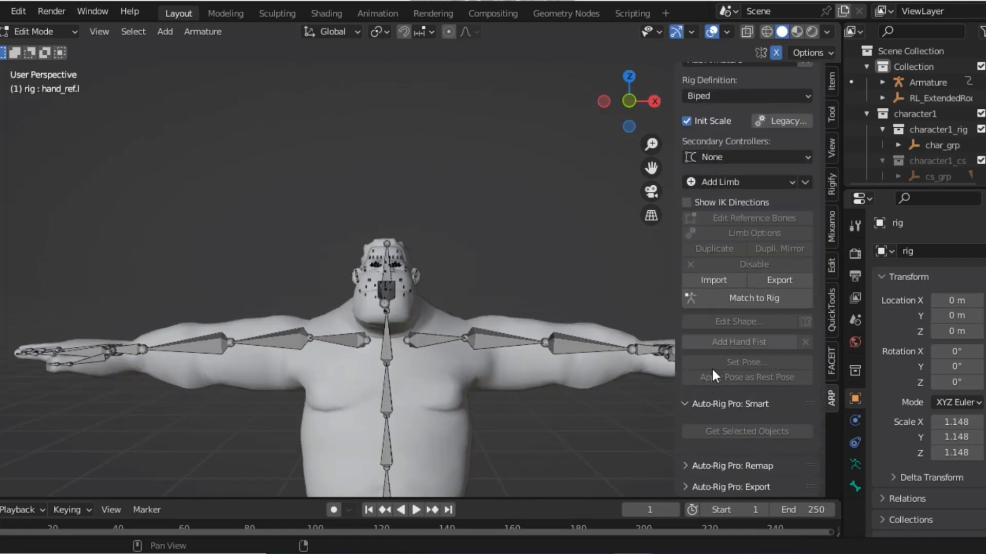
{"action": "scroll", "coordinate": [733, 430], "scroll_direction": "up", "scroll_amount": 3}
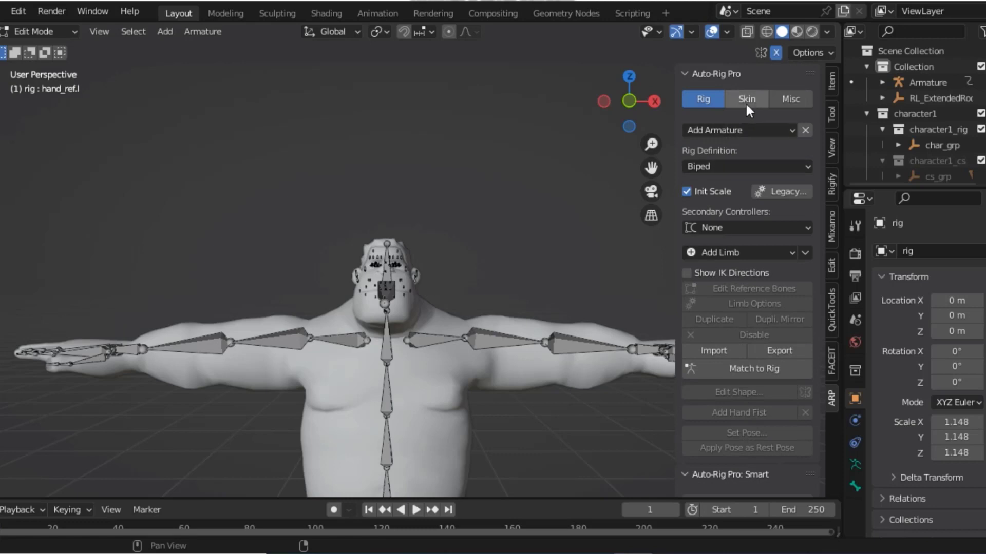
Match the reference bones to build the final Auto-Rig Pro control rig.
{"action": "left_click", "coordinate": [740, 369]}
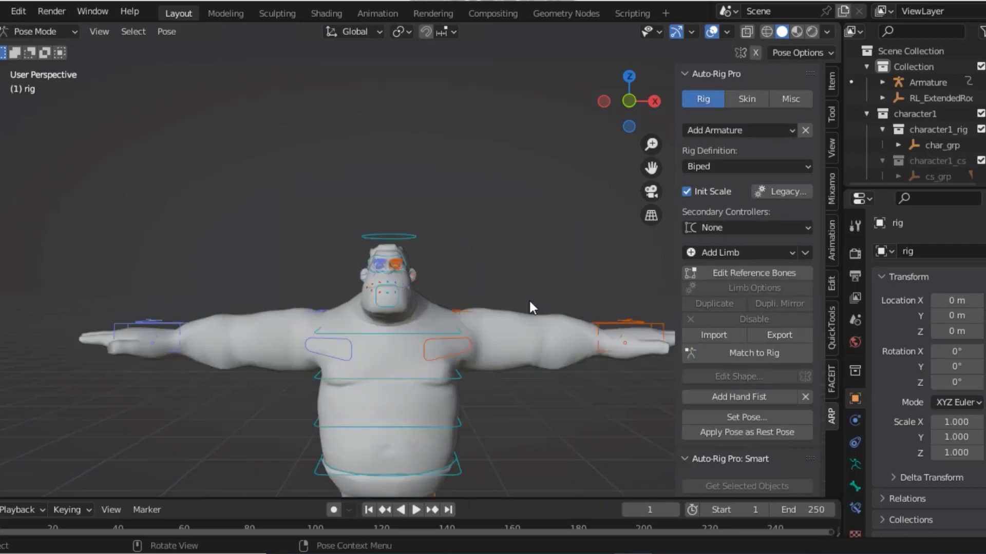
{"action": "scroll", "coordinate": [529, 299], "scroll_direction": "down", "scroll_amount": 2}
{"action": "scroll", "coordinate": [529, 301], "scroll_direction": "down", "scroll_amount": 1}
{"action": "scroll", "coordinate": [529, 301], "scroll_direction": "down", "scroll_amount": 2}
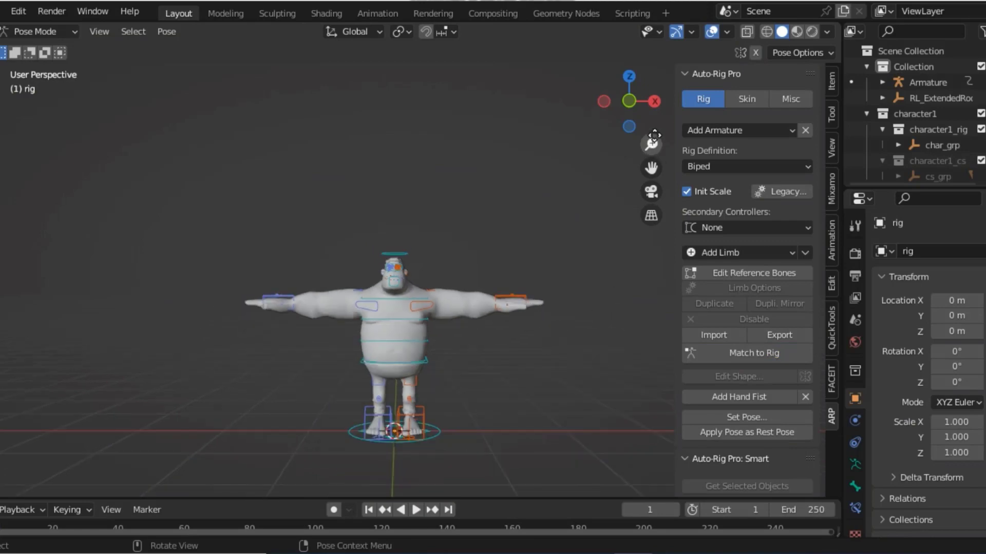
Recentre the view on the character and display the Auto-Rig Pro Skin options.
{"action": "mouse_move", "coordinate": [651, 168]}
{"action": "left_mouse_down"}
{"action": "mouse_move", "coordinate": [611, 131]}
{"action": "mouse_move", "coordinate": [595, 134]}
{"action": "left_mouse_up"}
{"action": "scroll", "coordinate": [463, 314], "scroll_direction": "up", "scroll_amount": 4}
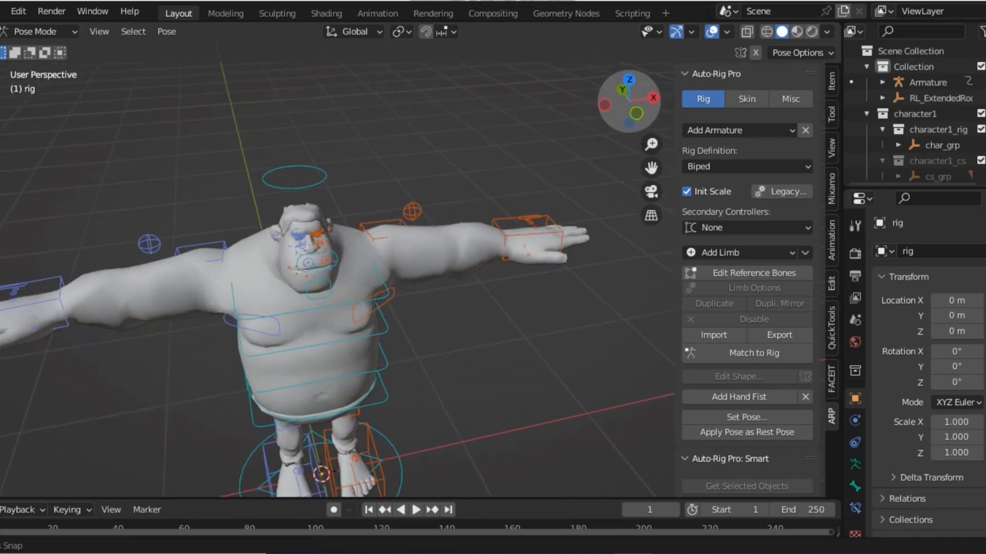
{"action": "mouse_move", "coordinate": [595, 134]}
{"action": "left_mouse_down"}
{"action": "mouse_move", "coordinate": [577, 134]}
{"action": "mouse_move", "coordinate": [590, 108]}
{"action": "left_mouse_up"}
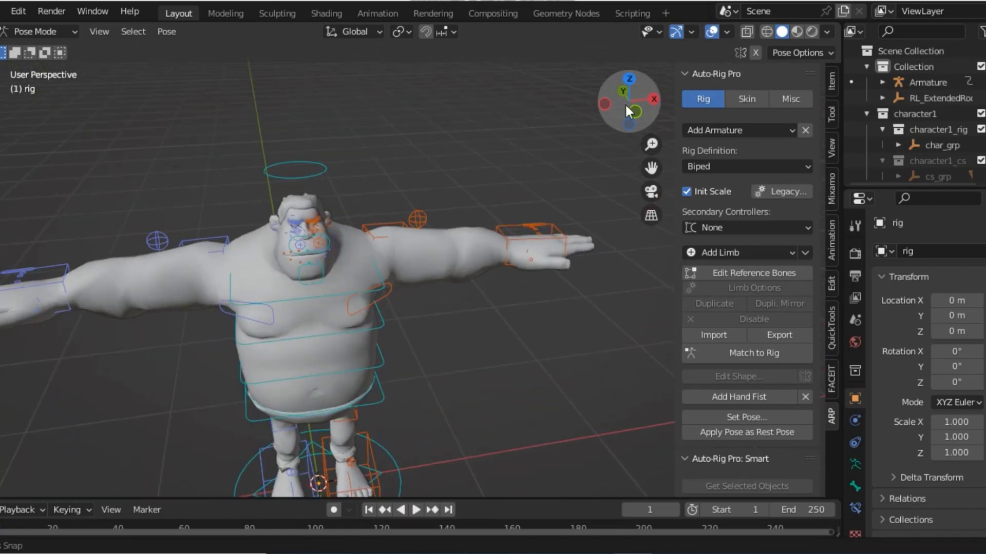
{"action": "left_click", "coordinate": [746, 98]}
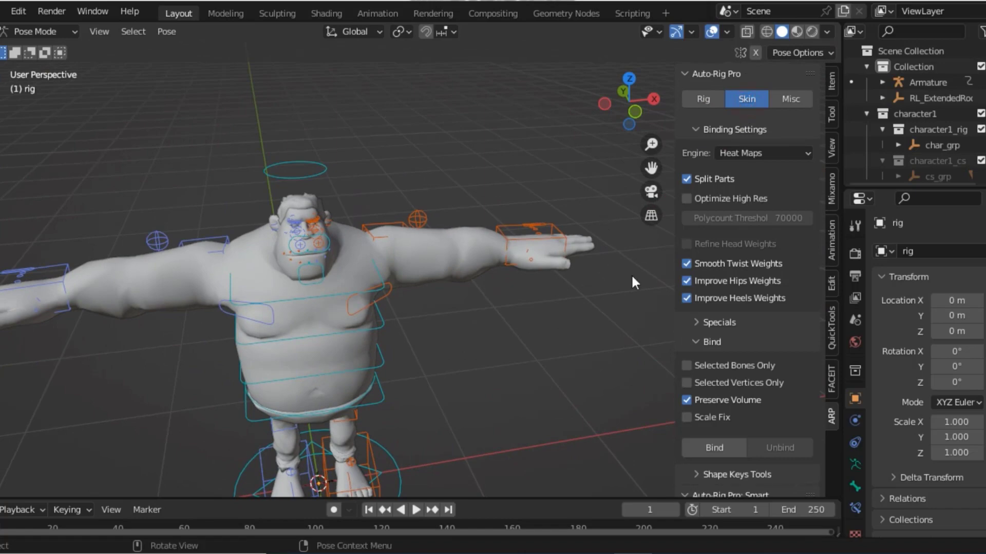
In wireframe Object Mode, bind the body, eye, teeth, tongue, hair and pants meshes to the rig.
{"action": "scroll", "coordinate": [631, 273], "scroll_direction": "down", "scroll_amount": 2}
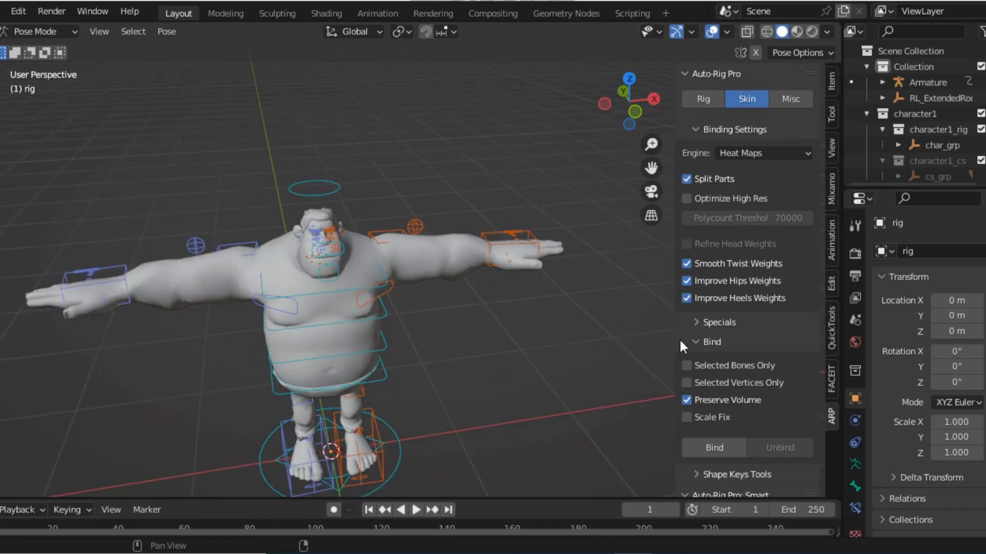
{"action": "left_click", "coordinate": [766, 31]}
{"action": "scroll", "coordinate": [408, 278], "scroll_direction": "down", "scroll_amount": 3}
{"action": "left_click", "coordinate": [36, 31]}
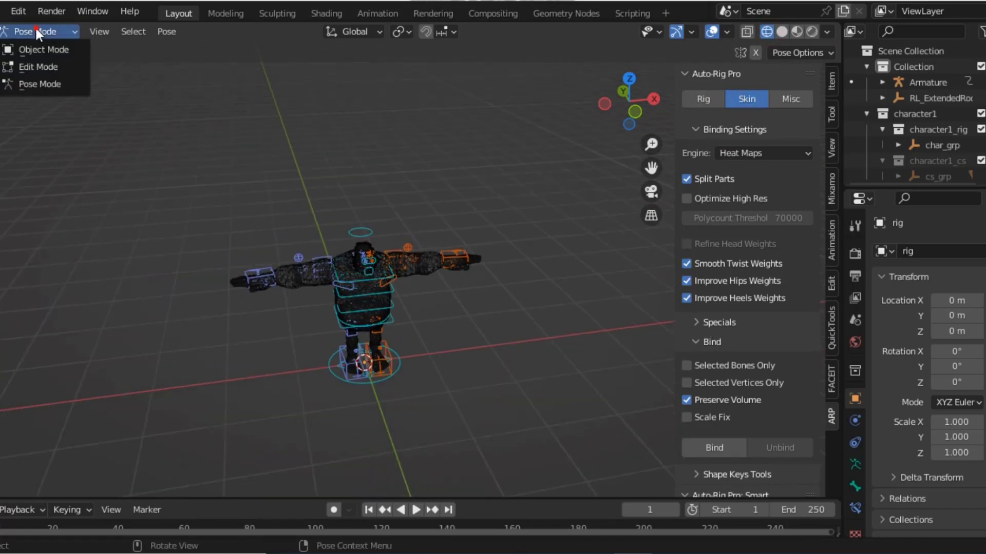
{"action": "left_click", "coordinate": [35, 50]}
{"action": "mouse_move", "coordinate": [146, 171]}
{"action": "left_mouse_down"}
{"action": "mouse_move", "coordinate": [452, 338]}
{"action": "mouse_move", "coordinate": [515, 429]}
{"action": "left_mouse_up"}
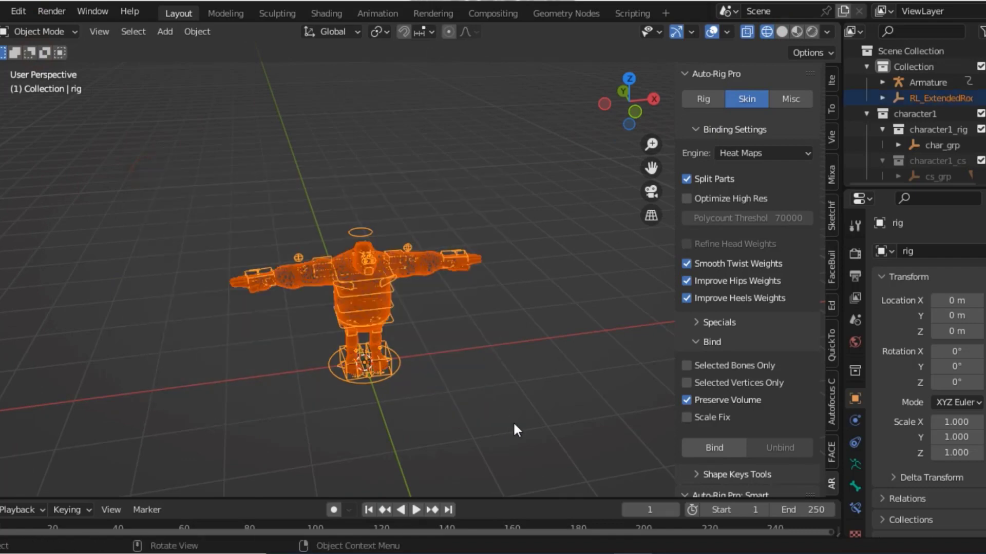
{"action": "left_click", "coordinate": [721, 452]}
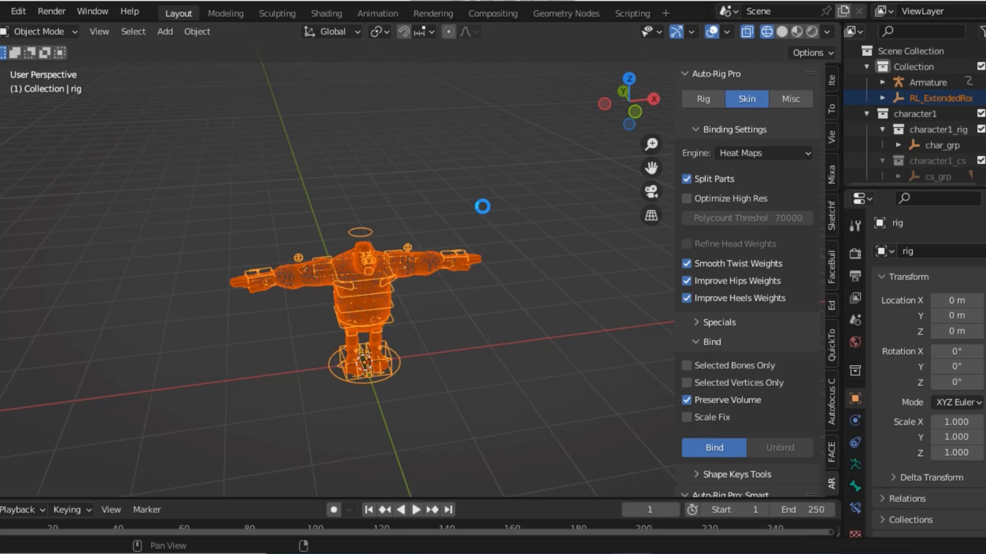
Show the character in Material Preview shading with the rig in Pose Mode.
{"action": "left_click", "coordinate": [796, 32]}
{"action": "left_click", "coordinate": [49, 32]}
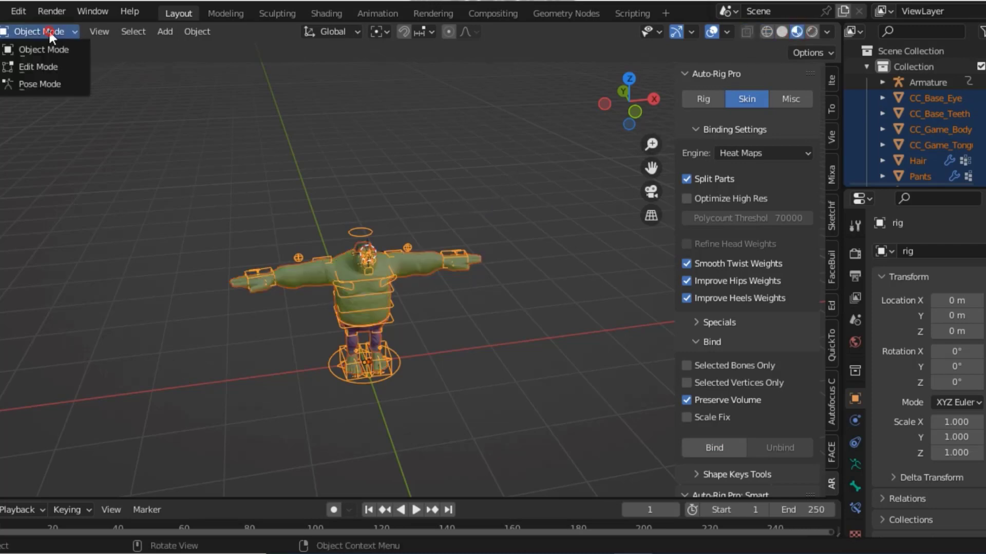
{"action": "left_click", "coordinate": [52, 89]}
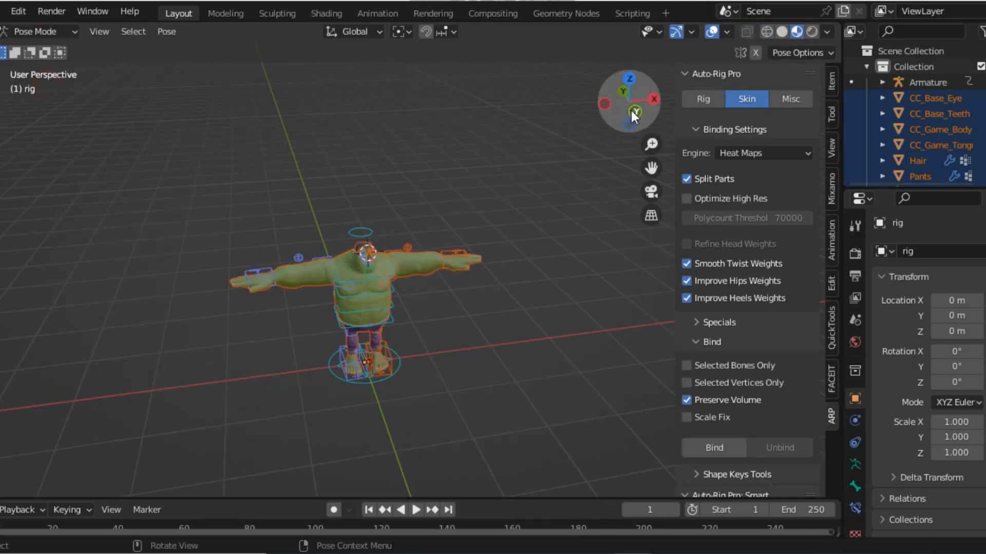
Hide the sidebar and frame the view close on the character's face.
{"action": "left_click_drag", "start_coordinate": [629, 111], "coordinate": [616, 341]}
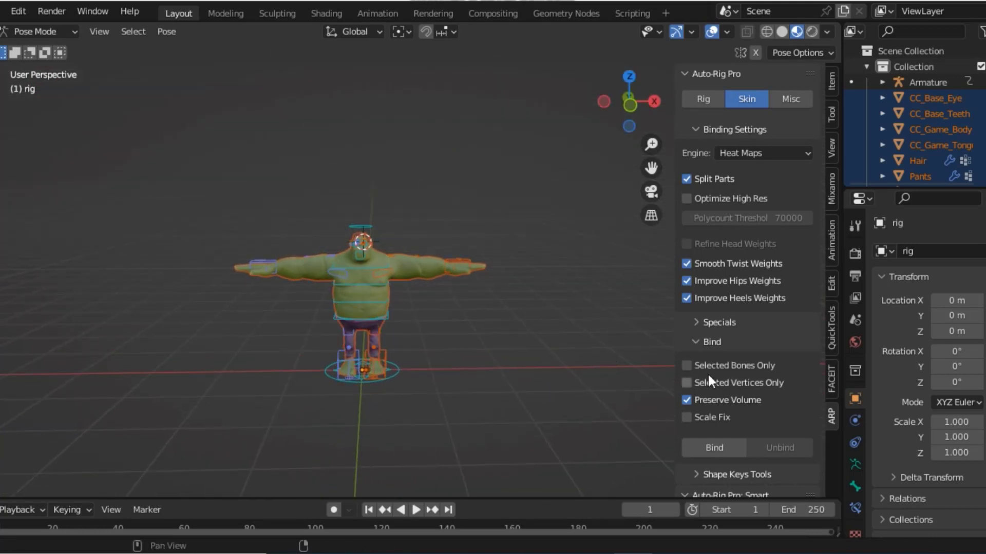
{"action": "key", "text": "n"}
{"action": "scroll", "coordinate": [416, 356], "scroll_direction": "up", "scroll_amount": 2}
{"action": "scroll", "coordinate": [416, 359], "scroll_direction": "up", "scroll_amount": 3}
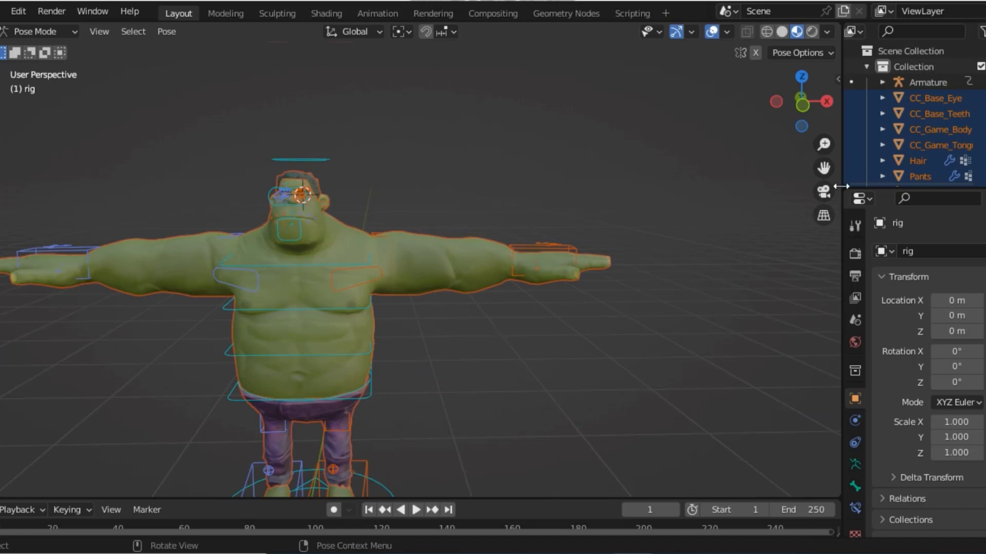
{"action": "left_click_drag", "start_coordinate": [811, 113], "coordinate": [785, 118]}
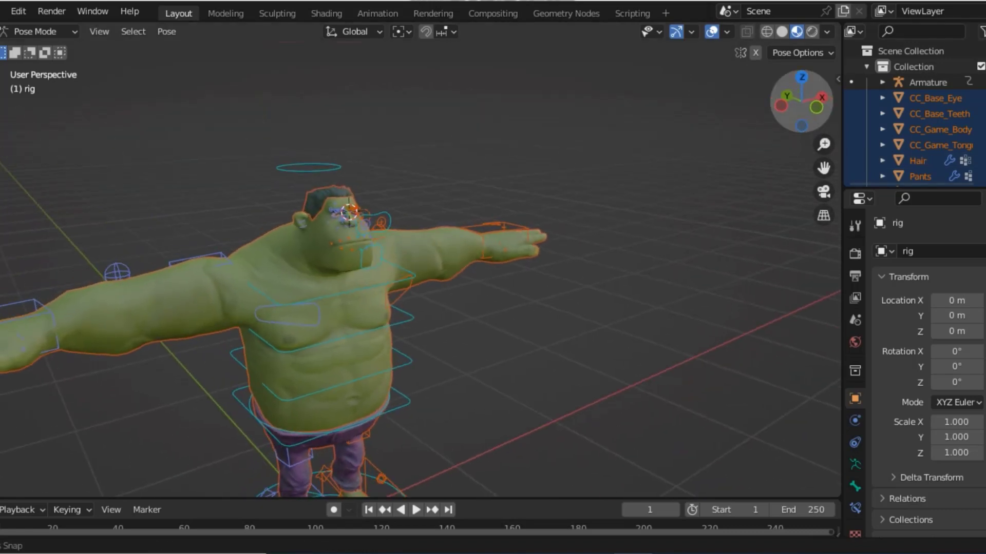
{"action": "scroll", "coordinate": [596, 217], "scroll_direction": "up", "scroll_amount": 5}
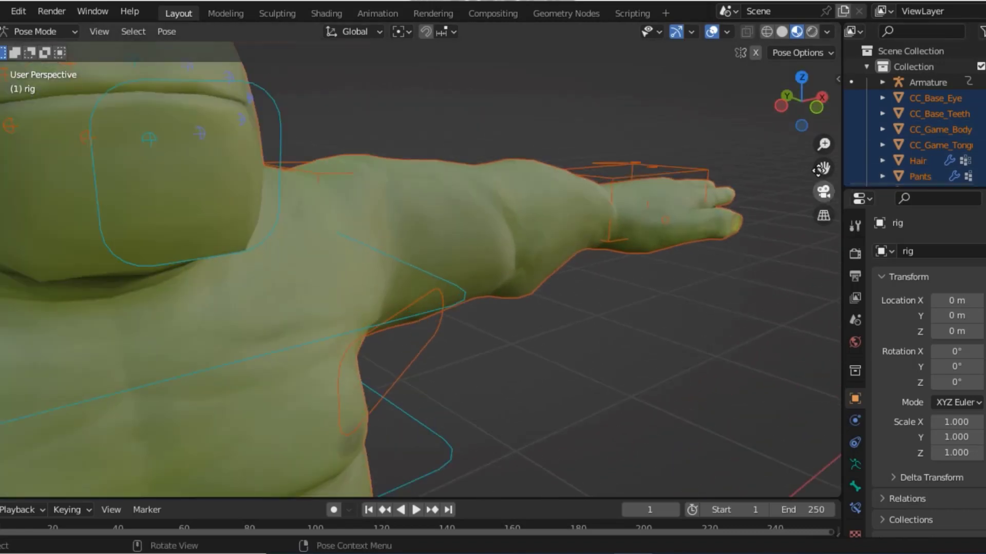
{"action": "left_click_drag", "start_coordinate": [820, 169], "coordinate": [873, 216]}
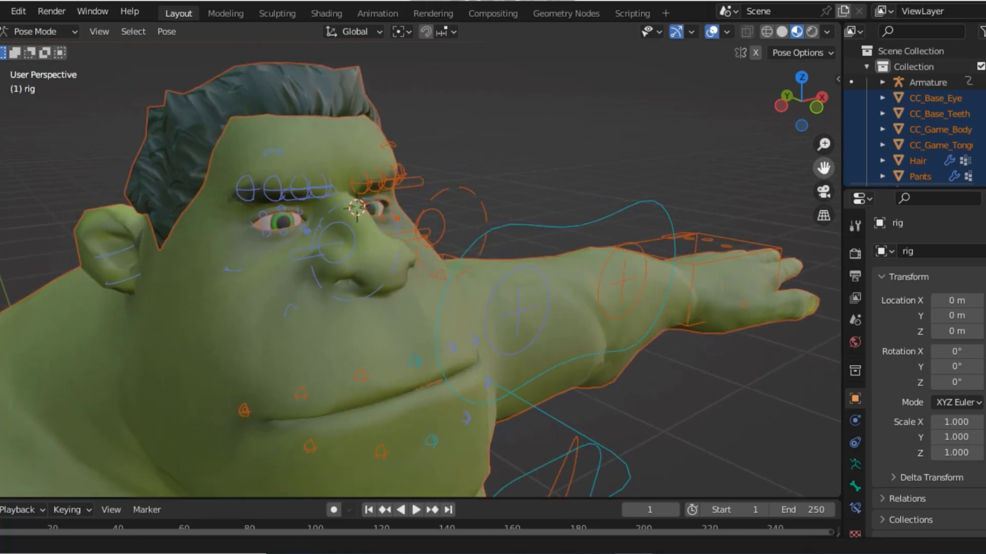
Select the eye-target control and move it to a new position.
{"action": "left_click", "coordinate": [632, 202]}
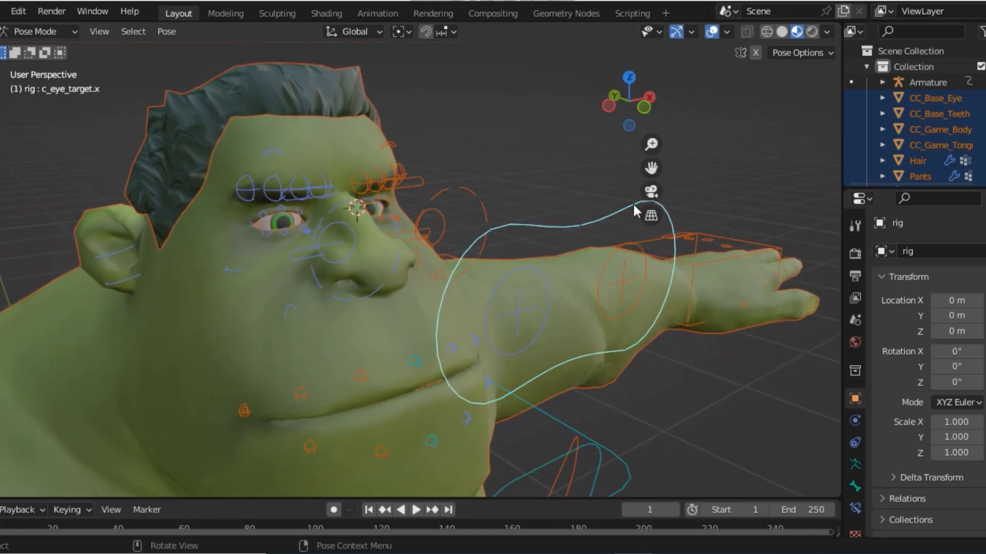
{"action": "key", "text": "n"}
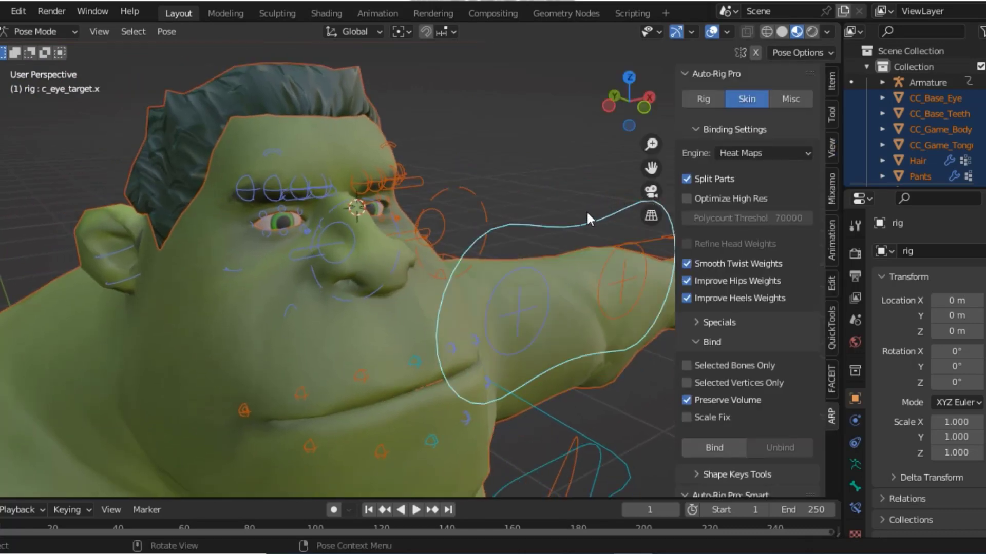
{"action": "key", "text": "n"}
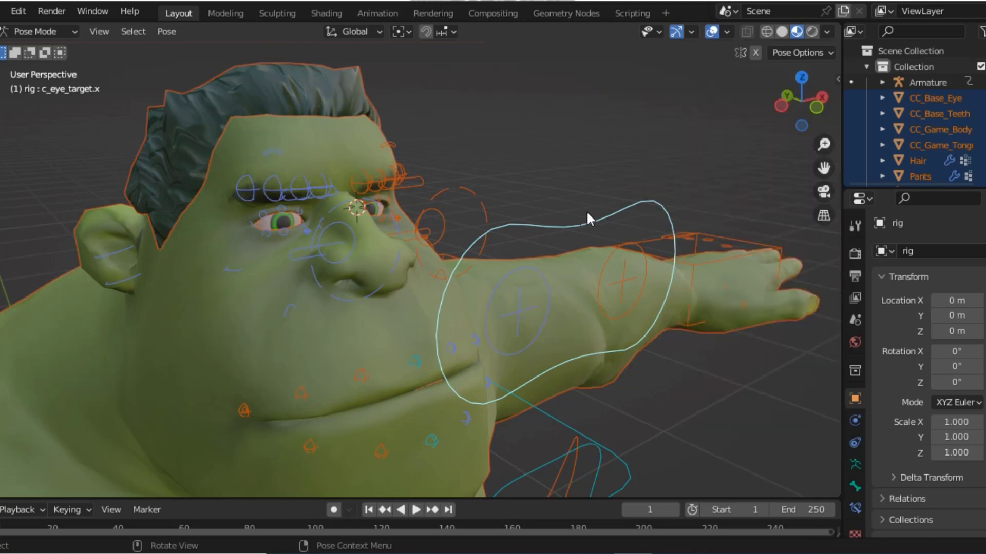
{"action": "key", "text": "g"}
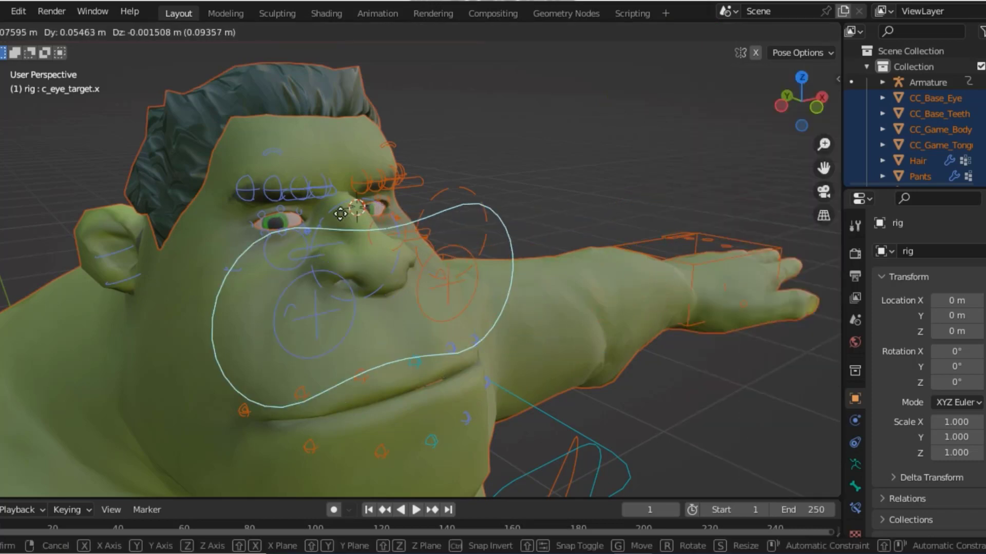
{"action": "left_click", "coordinate": [668, 136]}
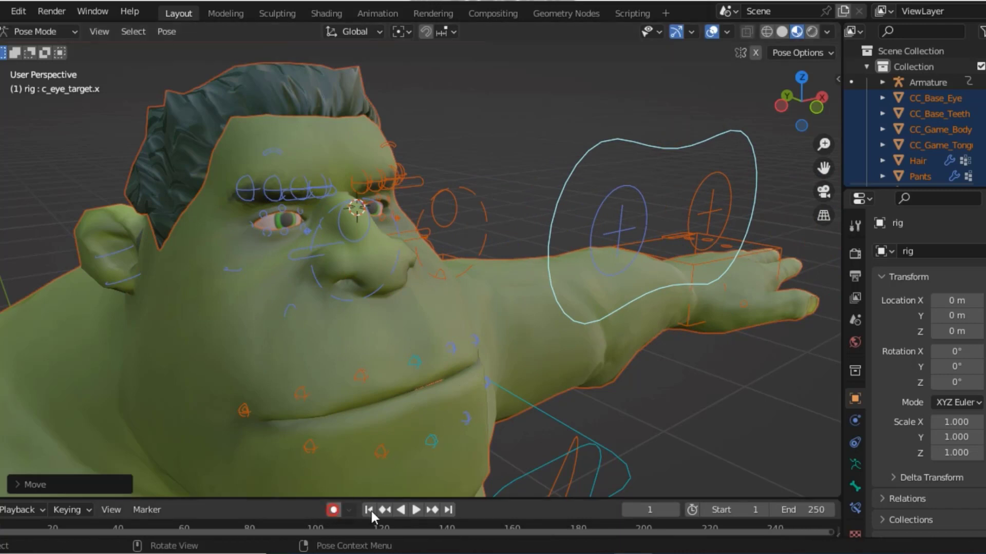
With Auto Keying on, record the eye target moving during playback, then rewind and replay.
{"action": "left_click", "coordinate": [416, 510]}
{"action": "key", "text": "g"}
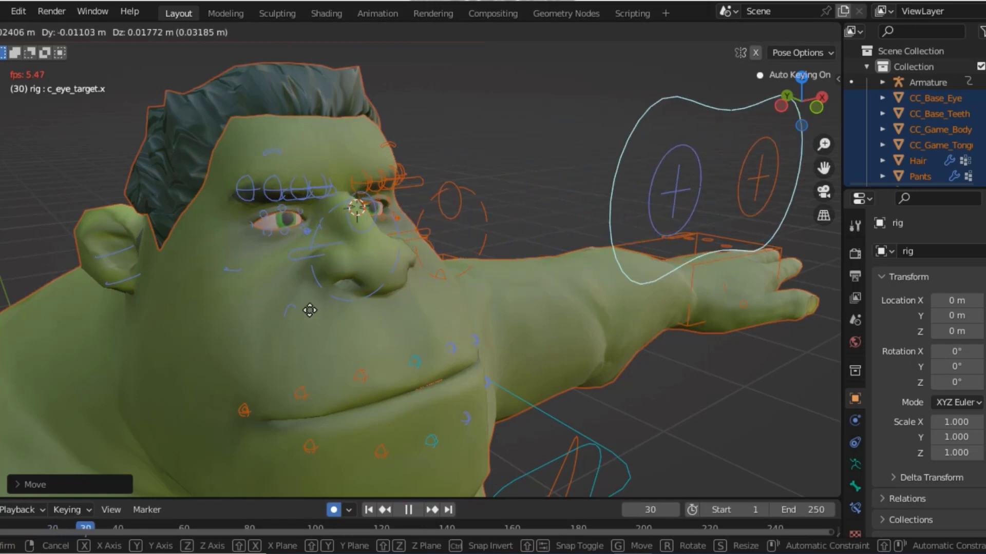
{"action": "left_click", "coordinate": [679, 279]}
{"action": "left_click", "coordinate": [413, 508]}
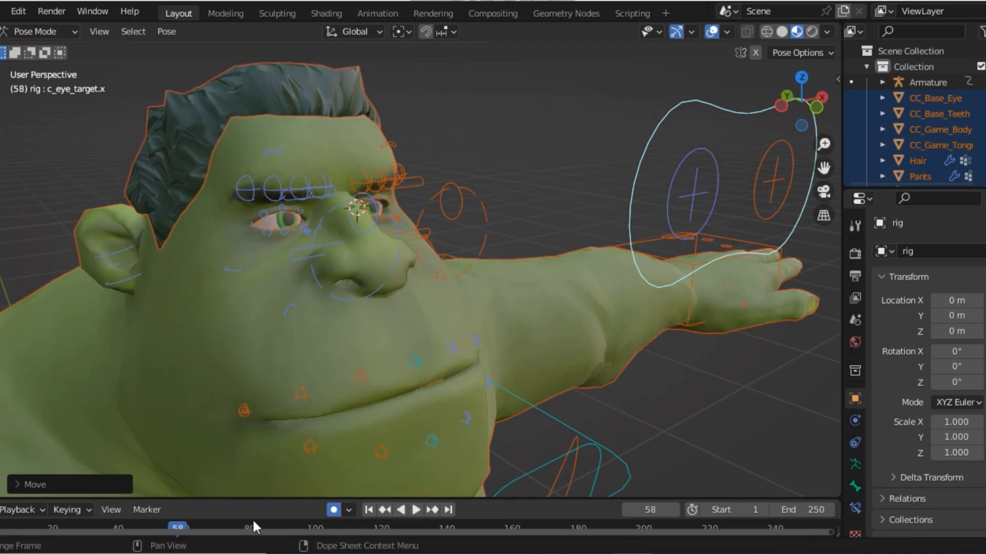
{"action": "left_click_drag", "start_coordinate": [181, 530], "coordinate": [3, 529]}
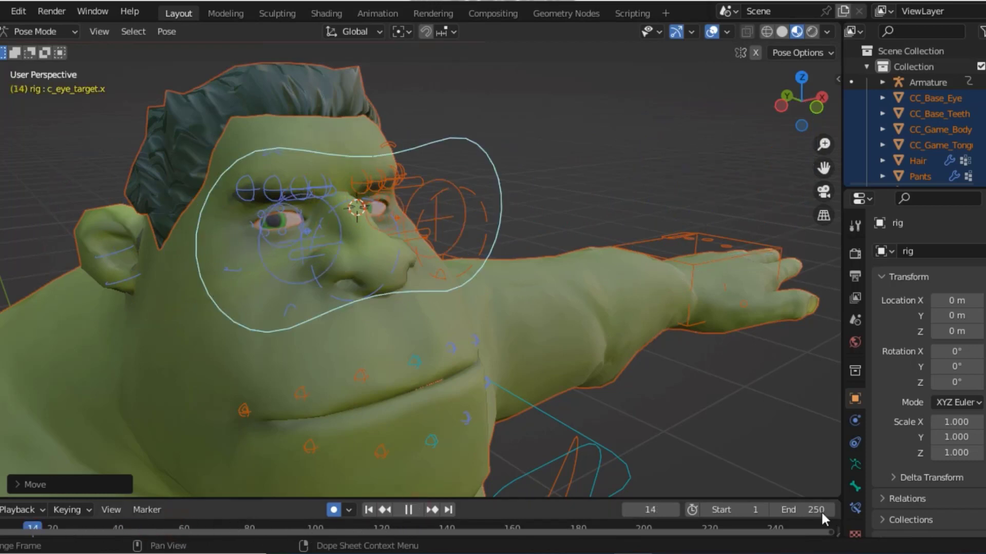
{"action": "key", "text": "space"}
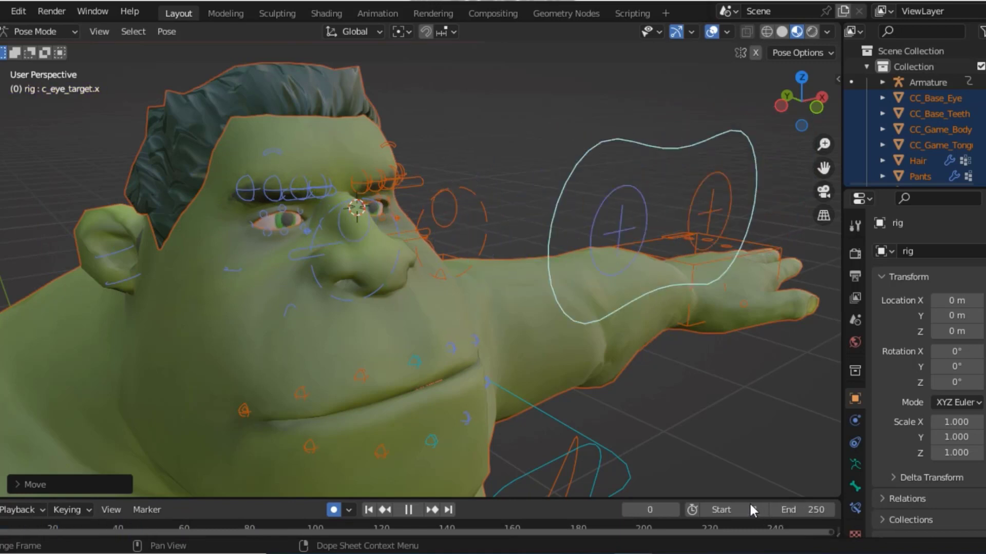
Select the jaw control and move it down during playback to record the mouth opening.
{"action": "key", "text": "space"}
{"action": "scroll", "coordinate": [672, 356], "scroll_direction": "down", "scroll_amount": 5}
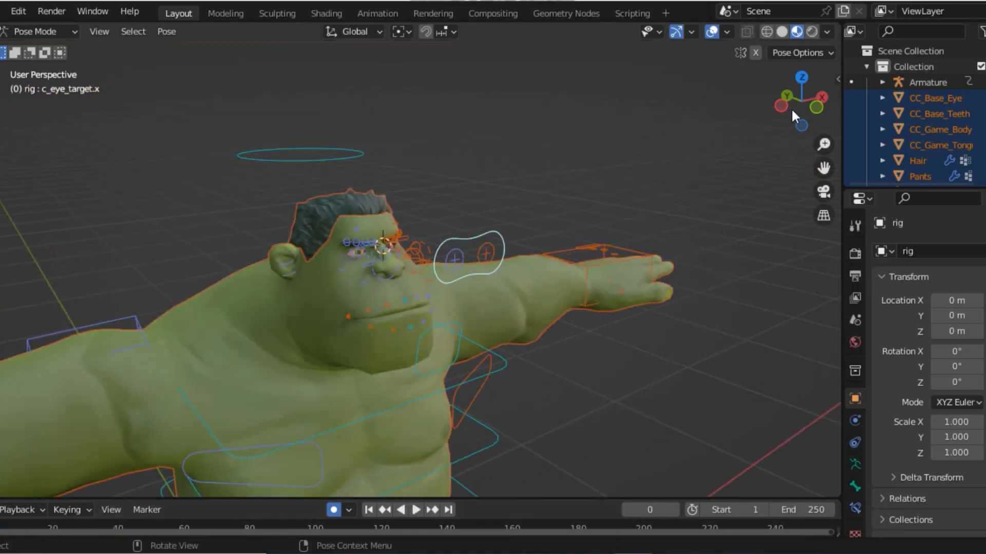
{"action": "left_click_drag", "start_coordinate": [793, 115], "coordinate": [749, 127]}
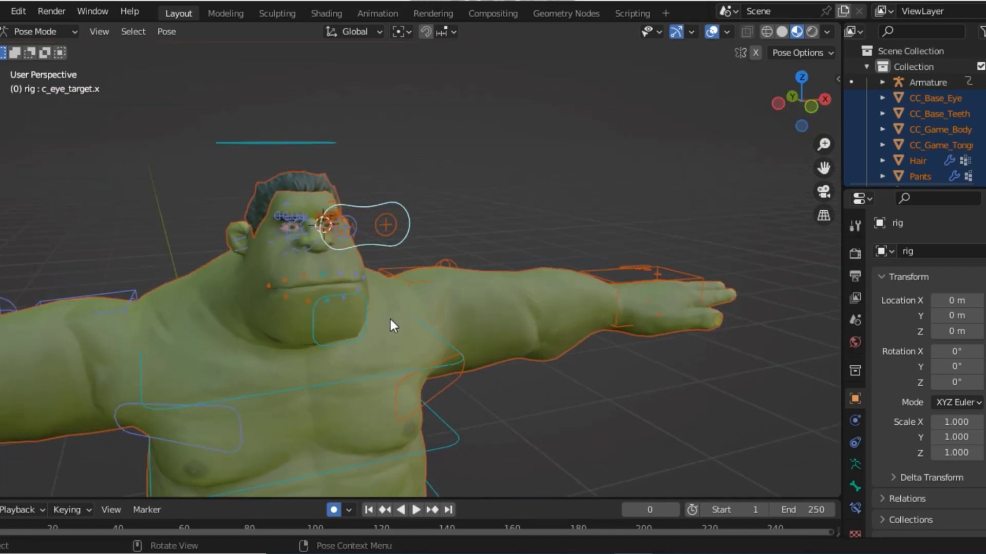
{"action": "left_click", "coordinate": [331, 342]}
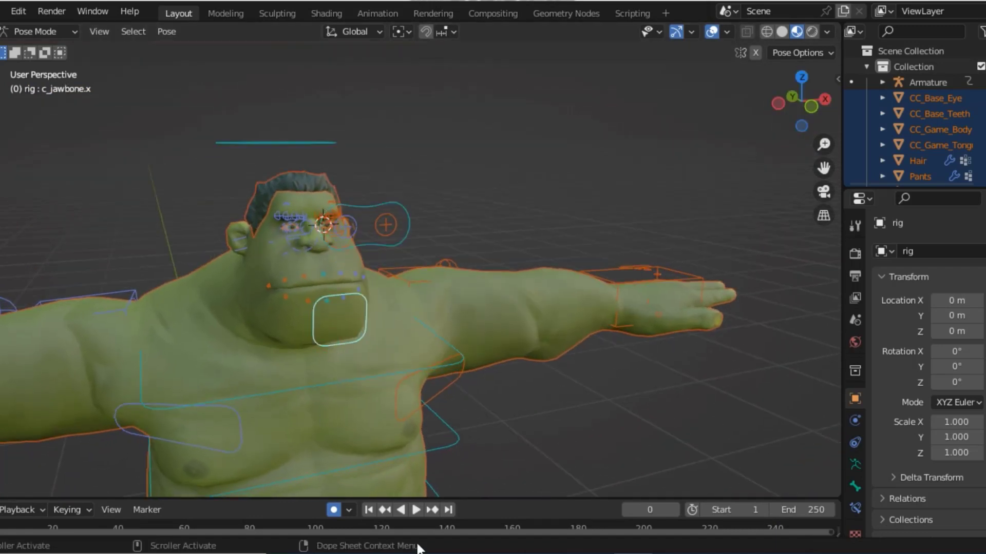
{"action": "left_click", "coordinate": [415, 511]}
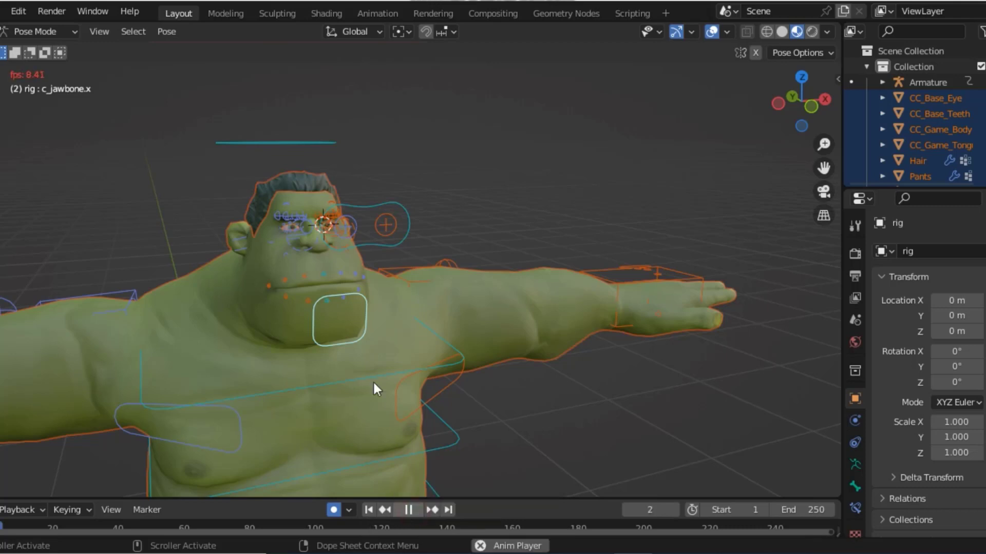
{"action": "key", "text": "g"}
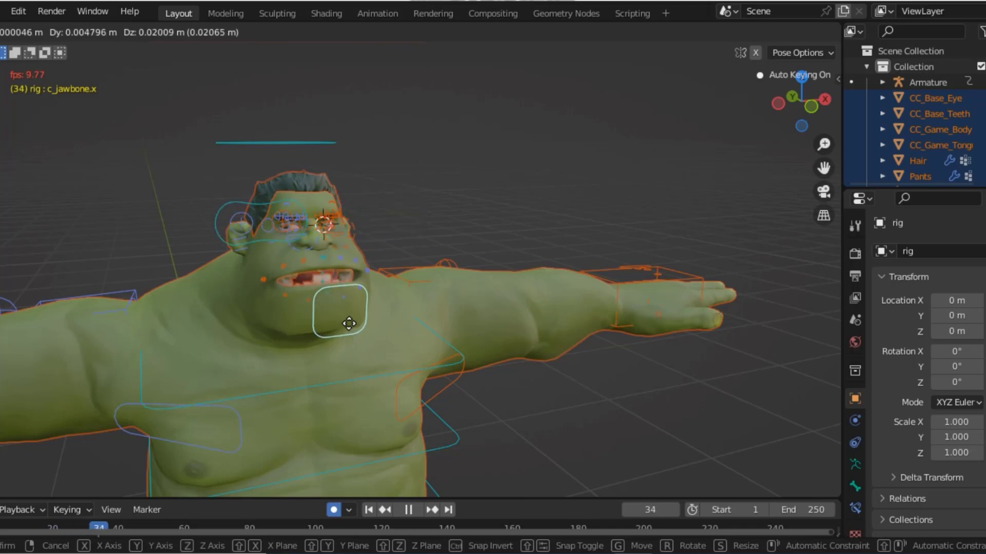
{"action": "left_click", "coordinate": [334, 312]}
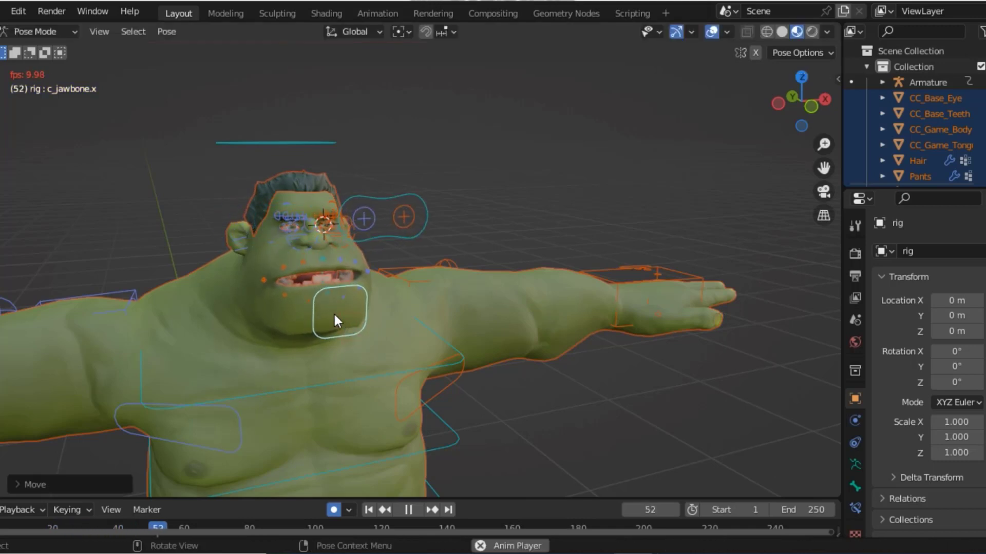